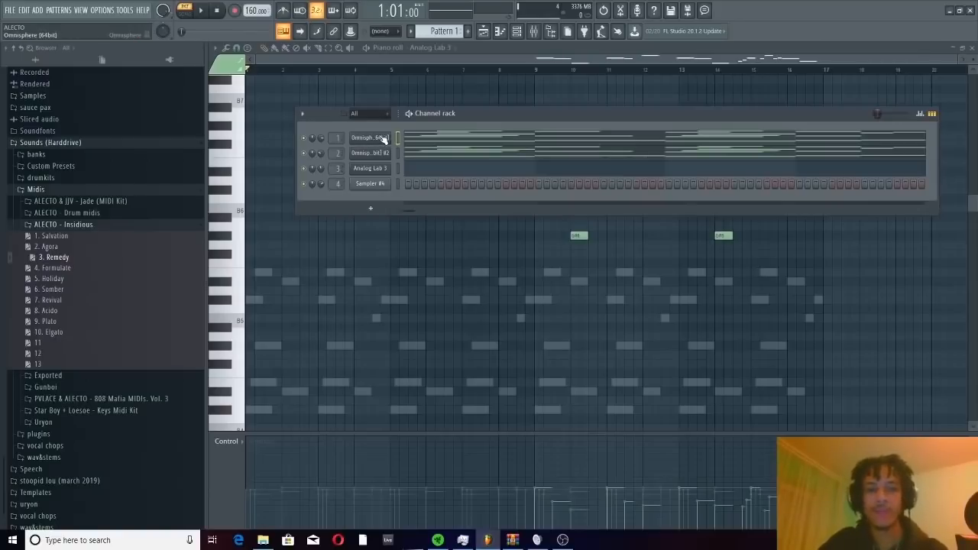
# Step: View the patches loaded in the two Omnisphere channels of the channel rack
pyautogui.click(385, 138)
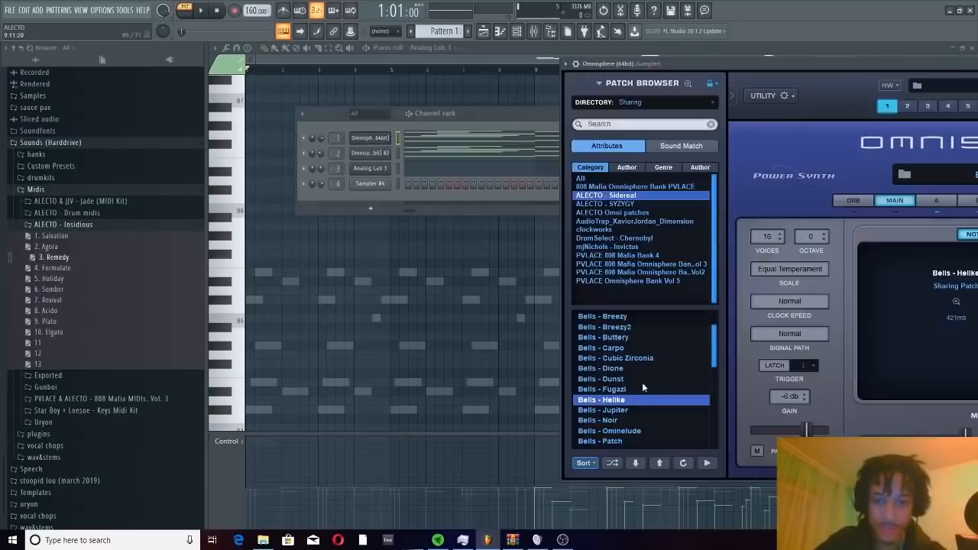
pyautogui.click(307, 200)
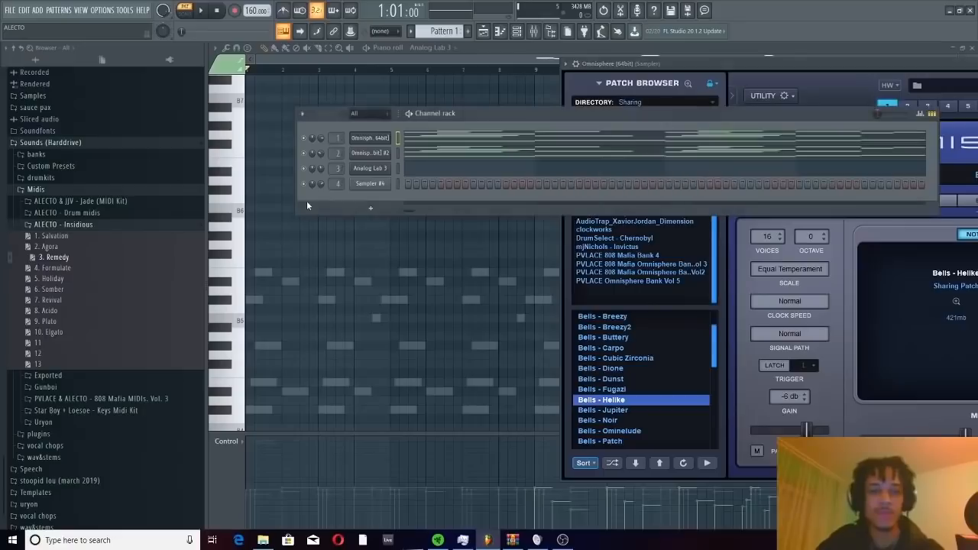
pyautogui.click(378, 153)
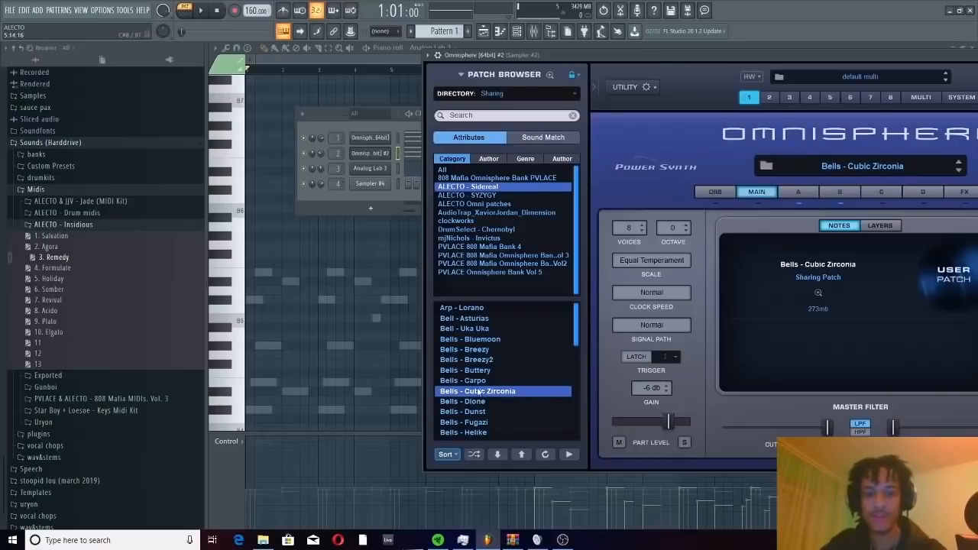
pyautogui.click(307, 203)
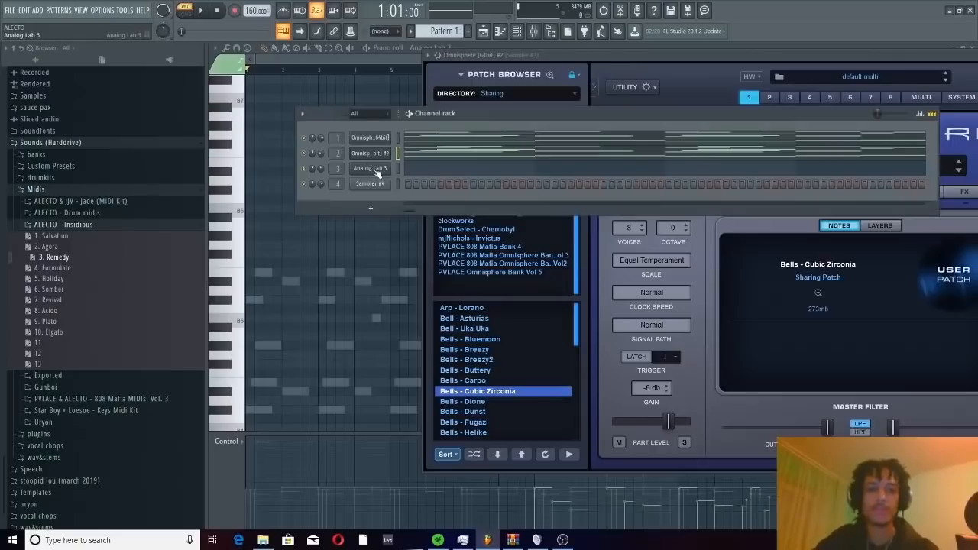
# Step: Show the Analog Lab 3 channel's notes in the piano roll and look over the melody
pyautogui.click(418, 169)
pyautogui.click(463, 171)
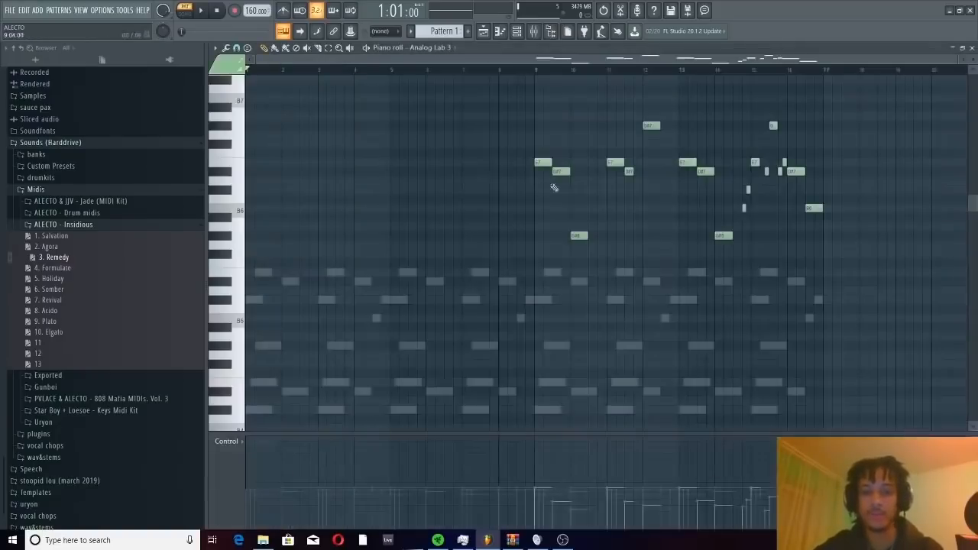
pyautogui.scroll(5, 567, 228)
pyautogui.scroll(-4, 549, 249)
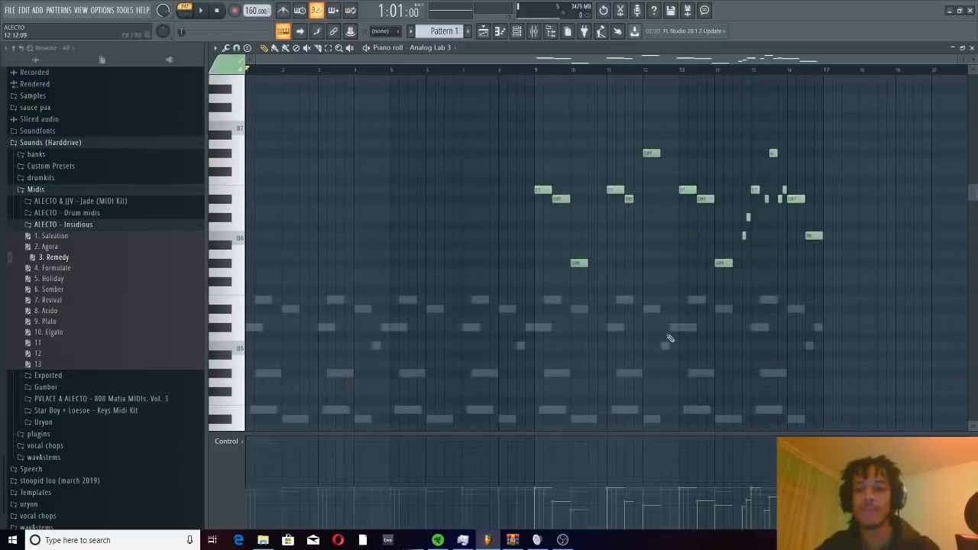
# Step: Switch on Drive in the Scheps 73 Stereo preamp on the mixer's bell track and close the plugin
pyautogui.click(516, 30)
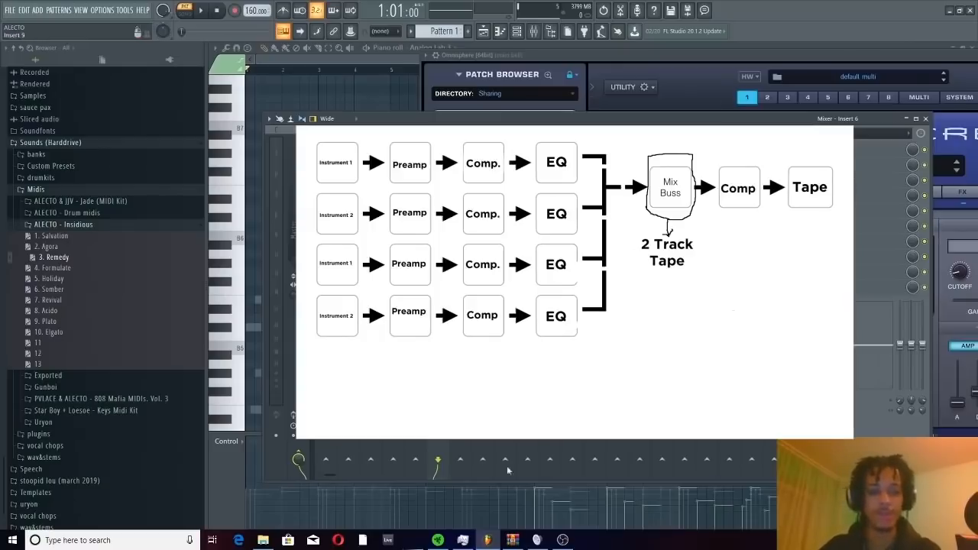
pyautogui.click(329, 205)
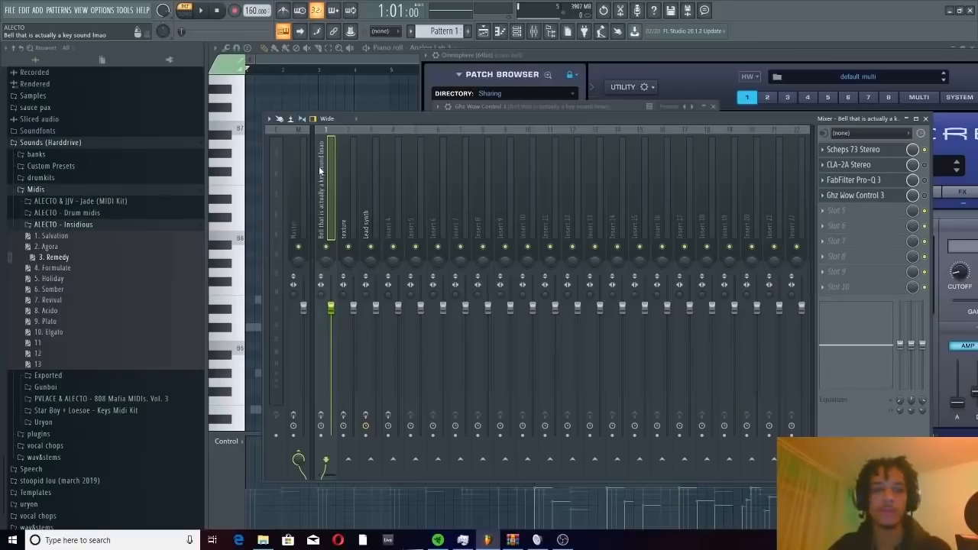
pyautogui.click(876, 153)
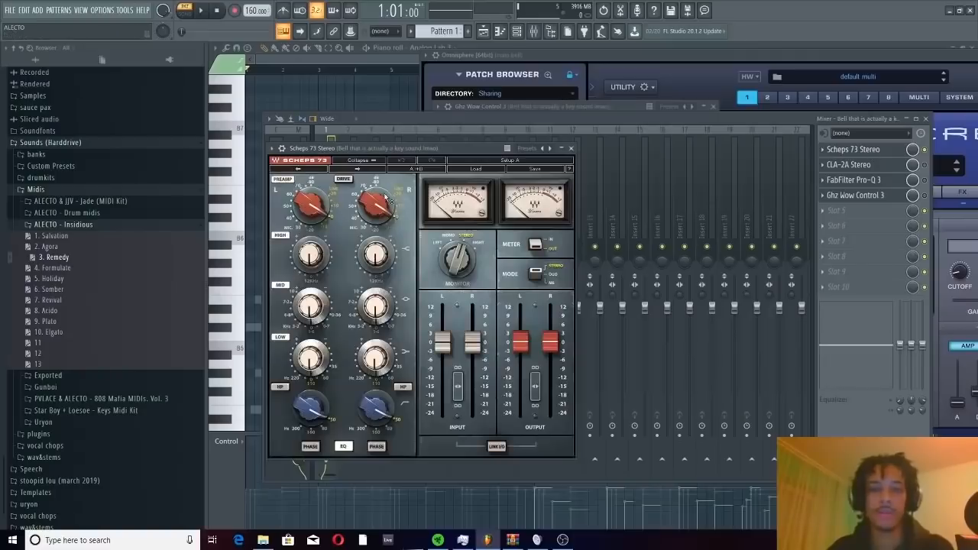
pyautogui.click(347, 181)
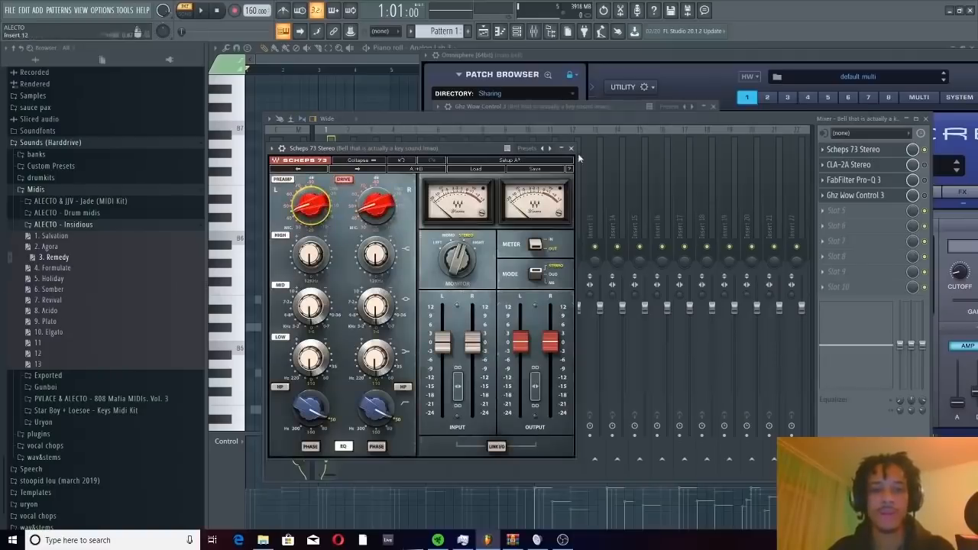
pyautogui.click(571, 148)
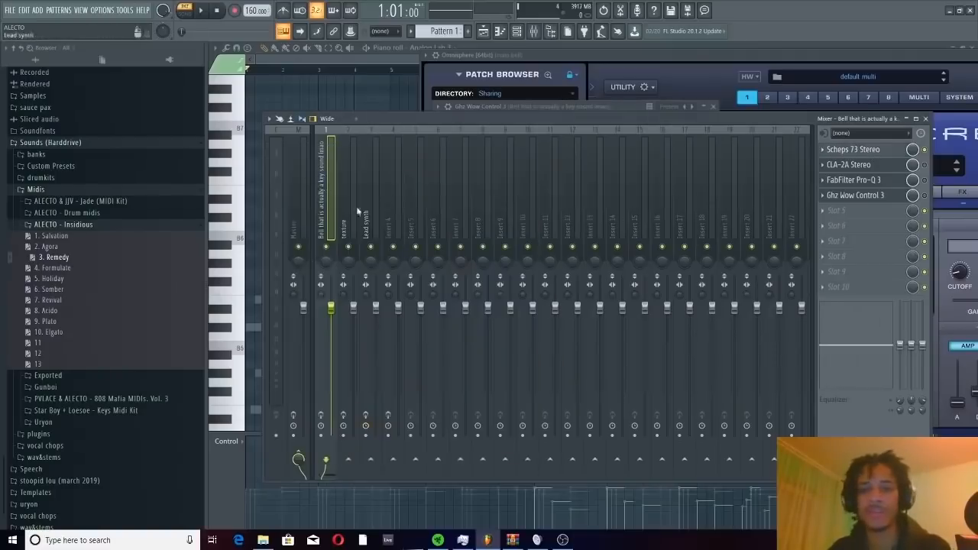
# Step: Inspect the bell track's Ghz Wow Control 3 and CLA-2A Stereo, and the master's Virtual Tape Machines and PuigChild 670 Stereo
pyautogui.click(855, 195)
pyautogui.click(855, 195)
pyautogui.click(849, 165)
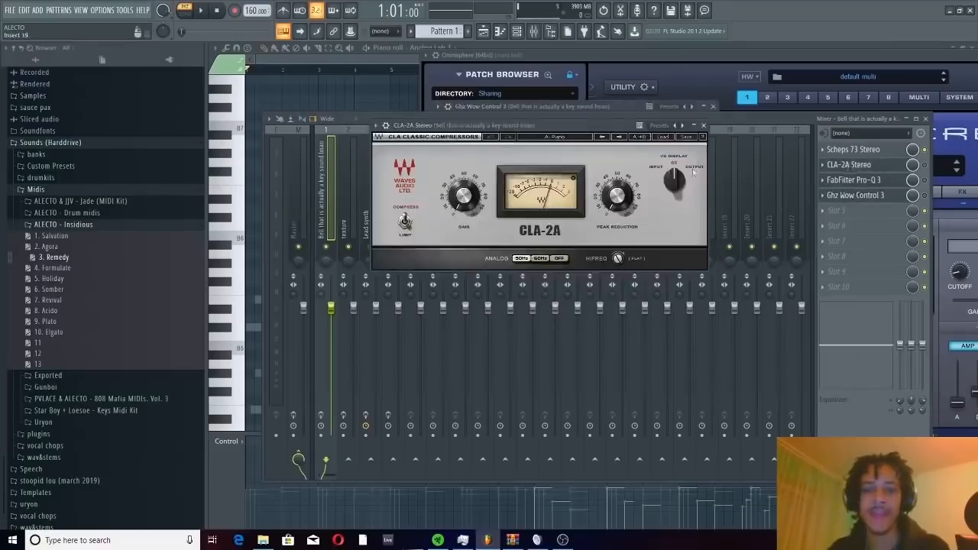
pyautogui.click(294, 187)
pyautogui.click(860, 165)
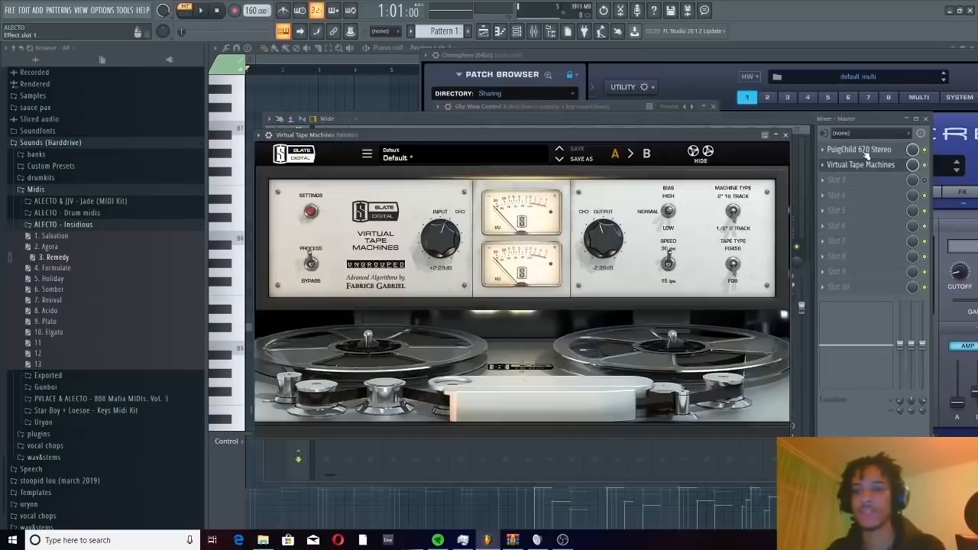
pyautogui.click(855, 152)
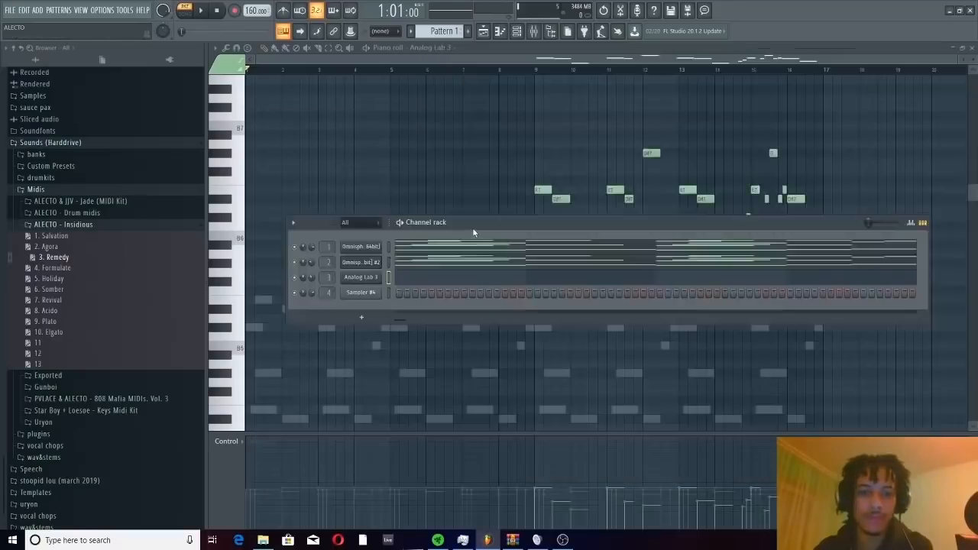
# Step: Play the unprocessed pattern, briefly soloing the Sampler #2 mixer track, and stop playback
pyautogui.moveTo(473, 232); pyautogui.dragTo(456, 146)
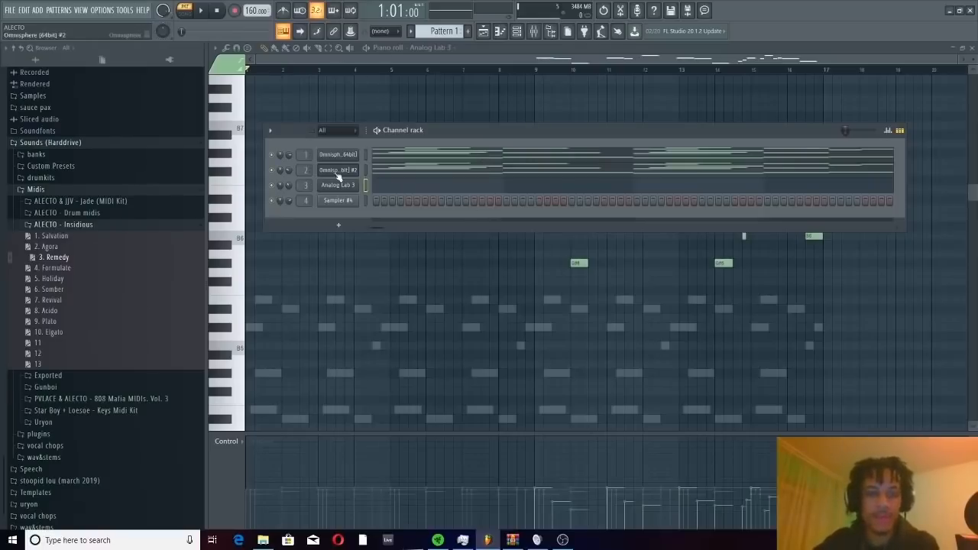
pyautogui.click(203, 13)
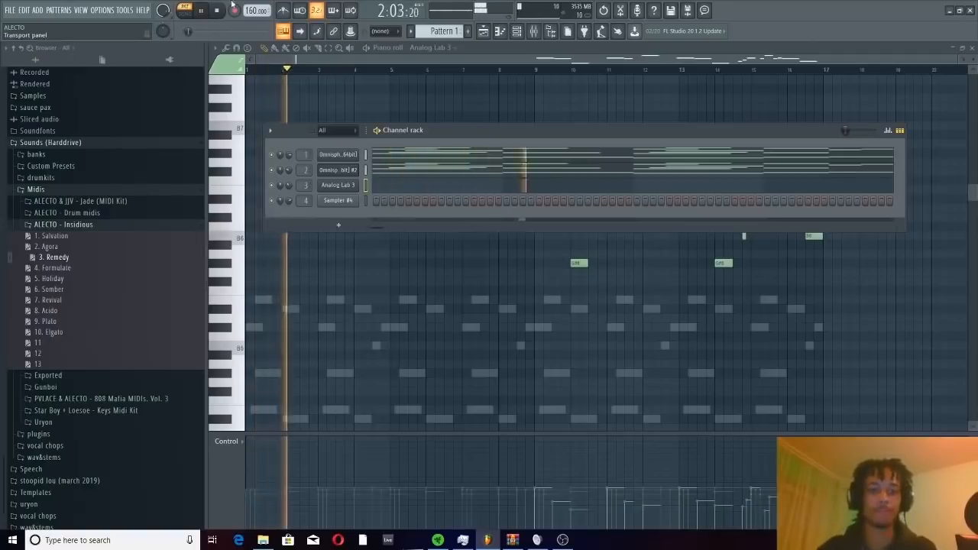
pyautogui.press('F9')
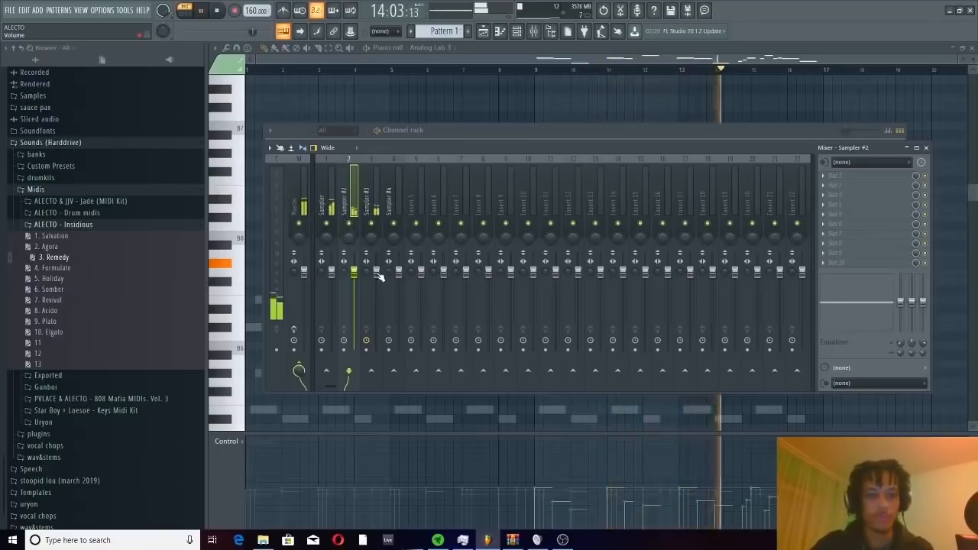
pyautogui.rightClick(350, 224)
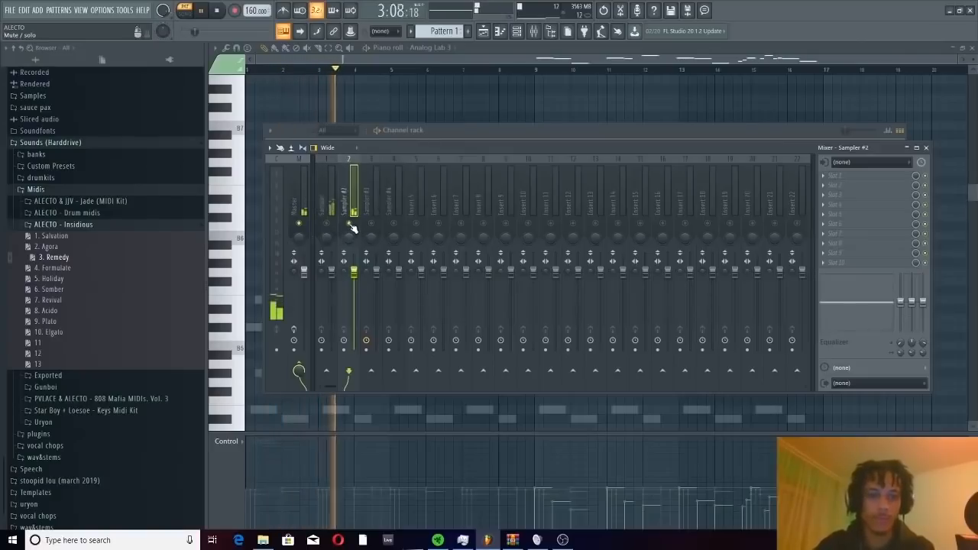
pyautogui.rightClick(350, 224)
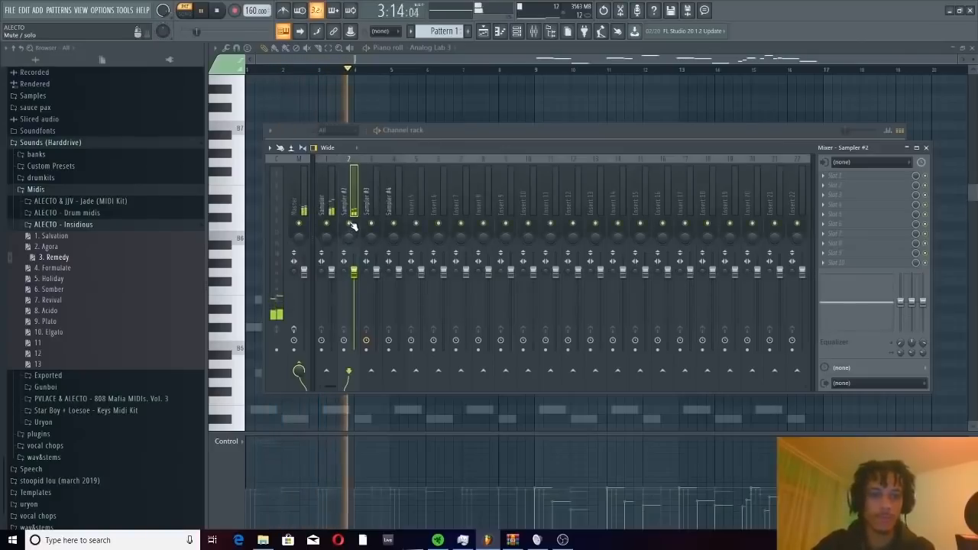
pyautogui.click(437, 137)
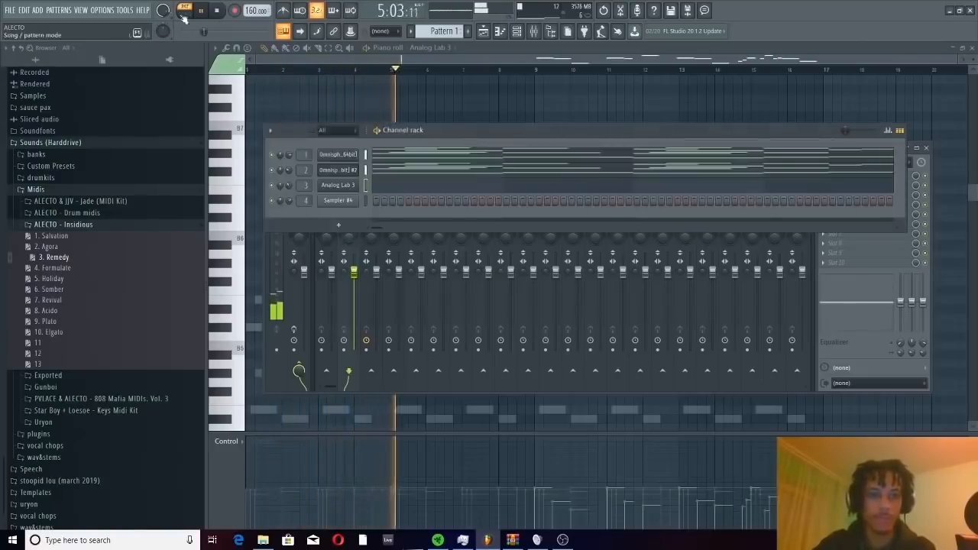
pyautogui.click(220, 10)
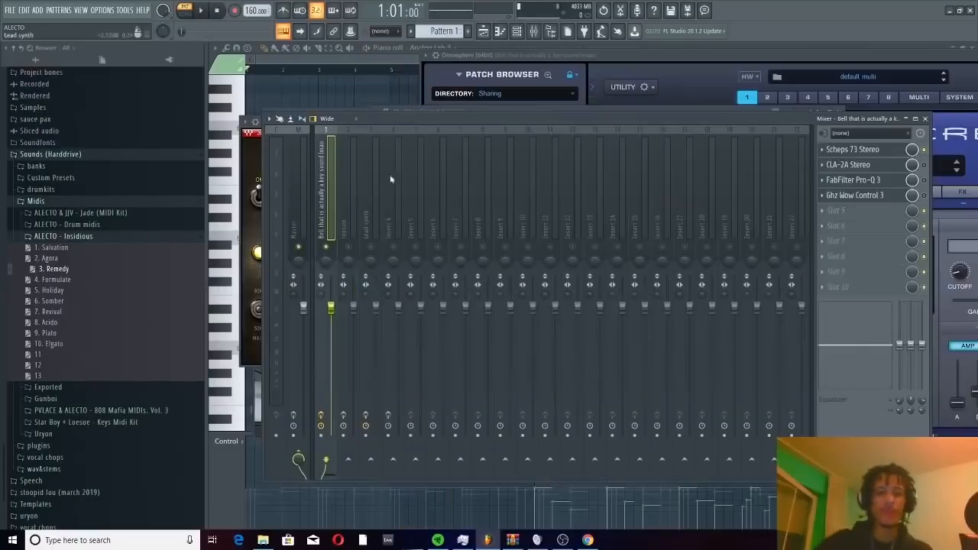
# Step: Examine the mode and EQ controls of Scheps 73 Stereo on the bell track and audition the track with playback
pyautogui.click(854, 149)
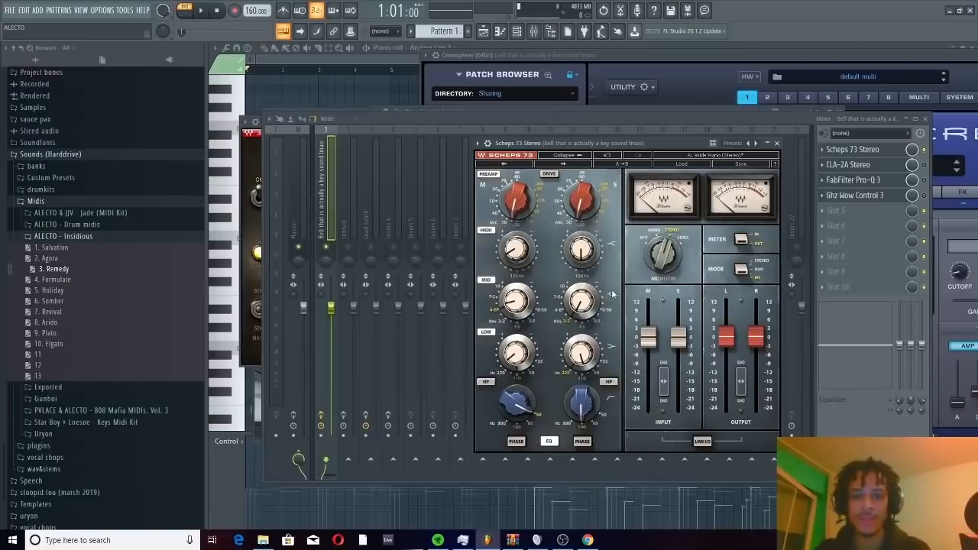
pyautogui.click(741, 270)
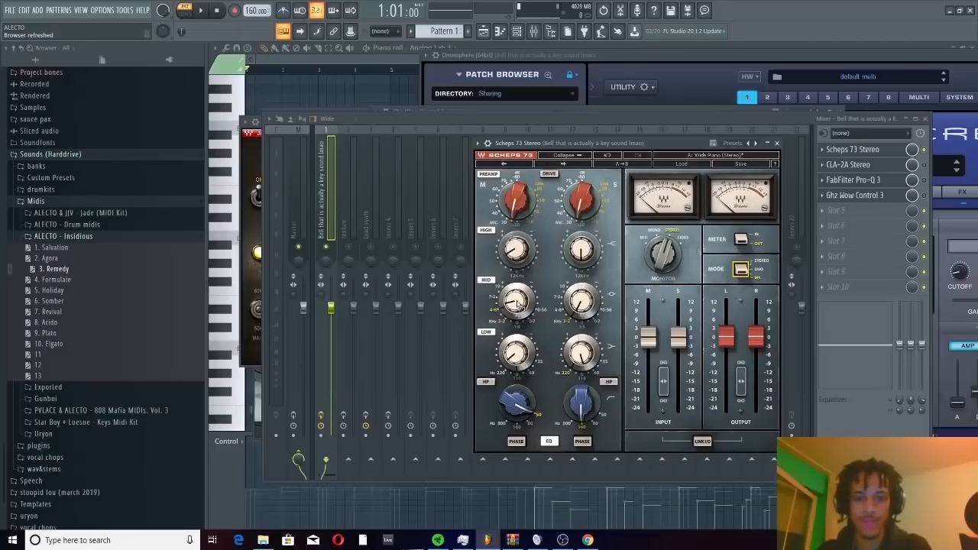
pyautogui.moveTo(516, 298); pyautogui.dragTo(515, 300)
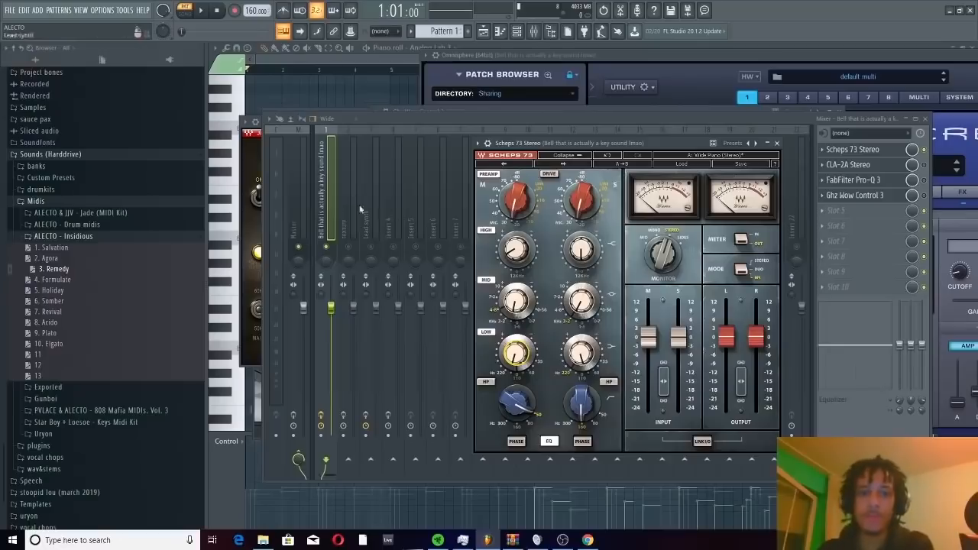
pyautogui.click(318, 211)
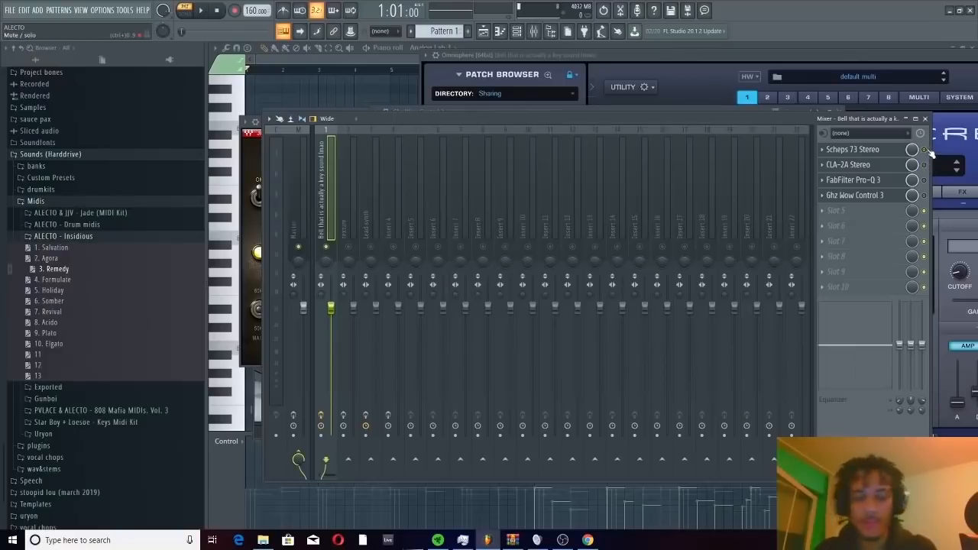
pyautogui.press('space')
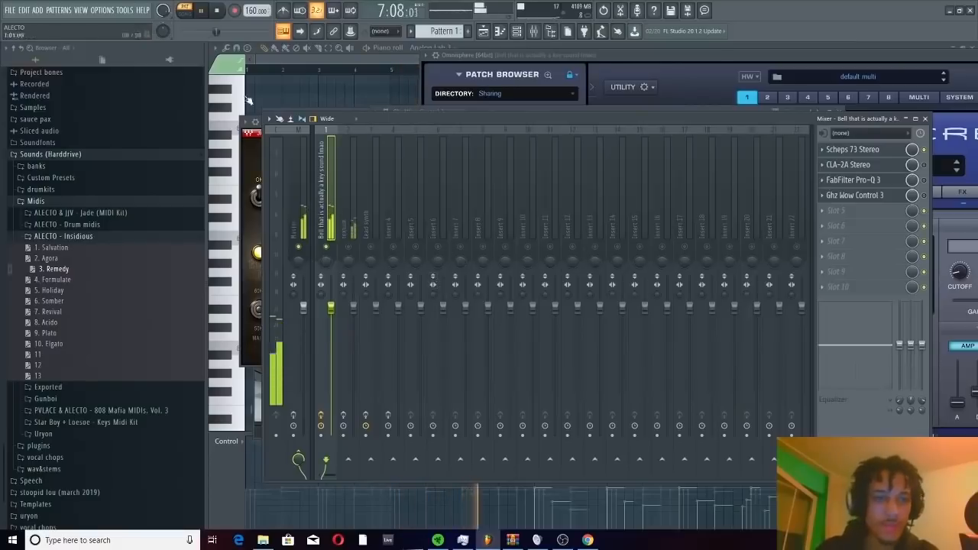
pyautogui.click(219, 13)
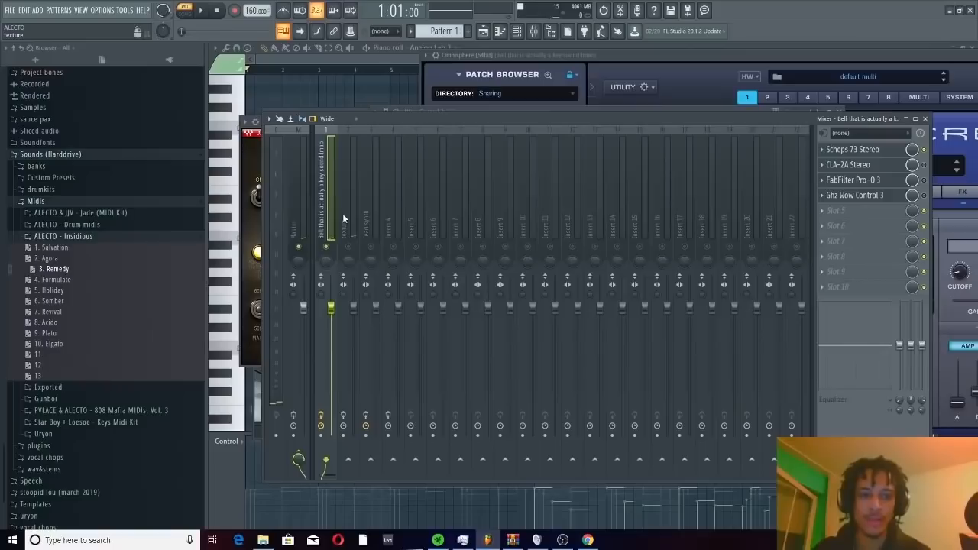
# Step: Set Peak Reduction to about 61.88 in the bell track's CLA-2A Stereo during playback, and close the plugin
pyautogui.click(862, 166)
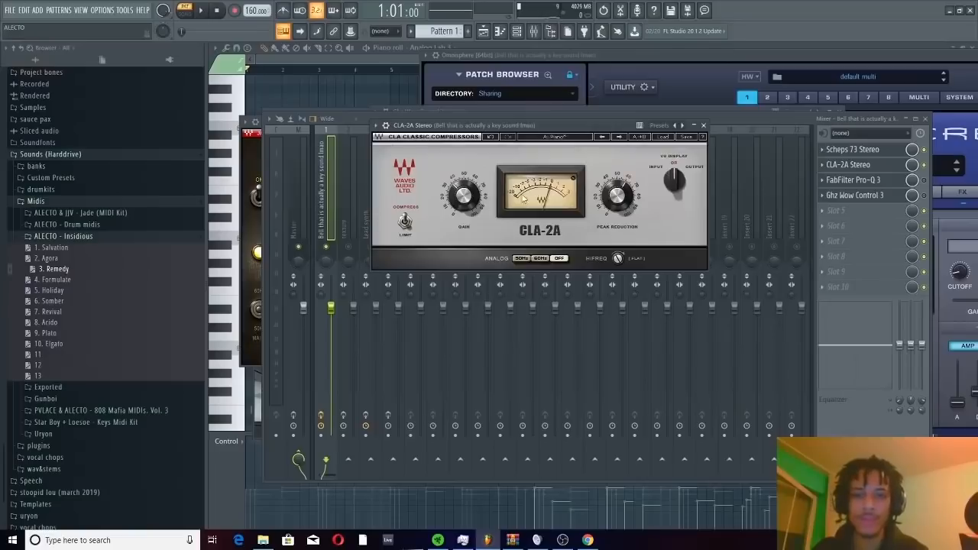
pyautogui.press('space')
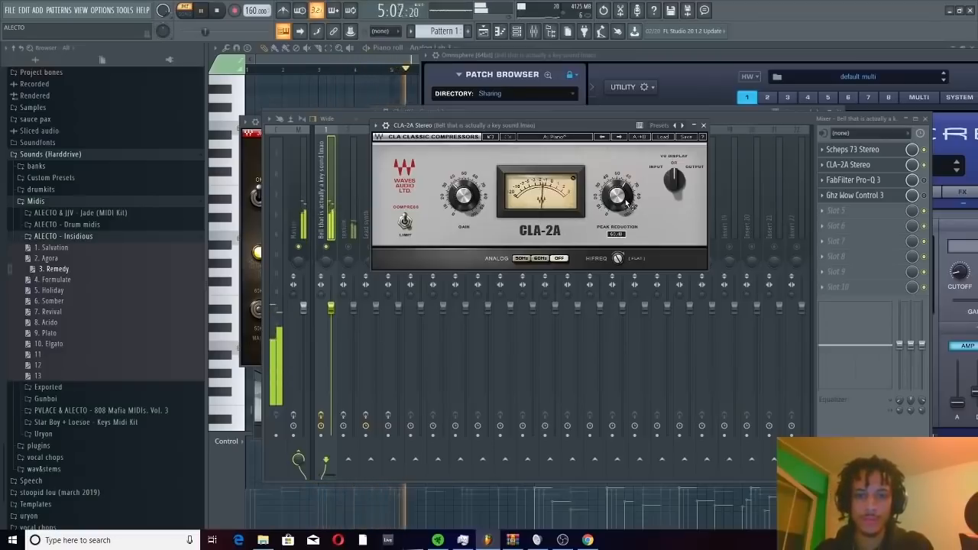
pyautogui.moveTo(626, 203); pyautogui.dragTo(626, 201)
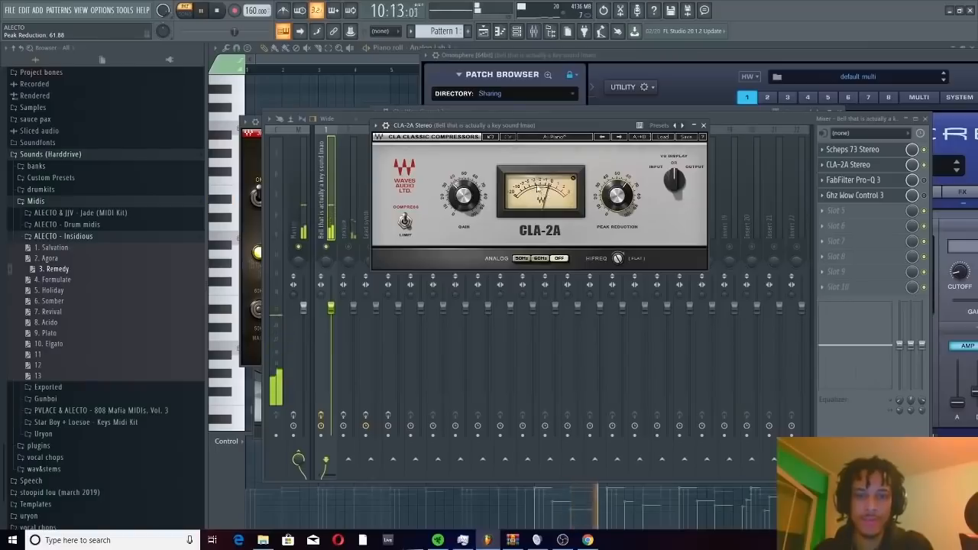
pyautogui.press('space')
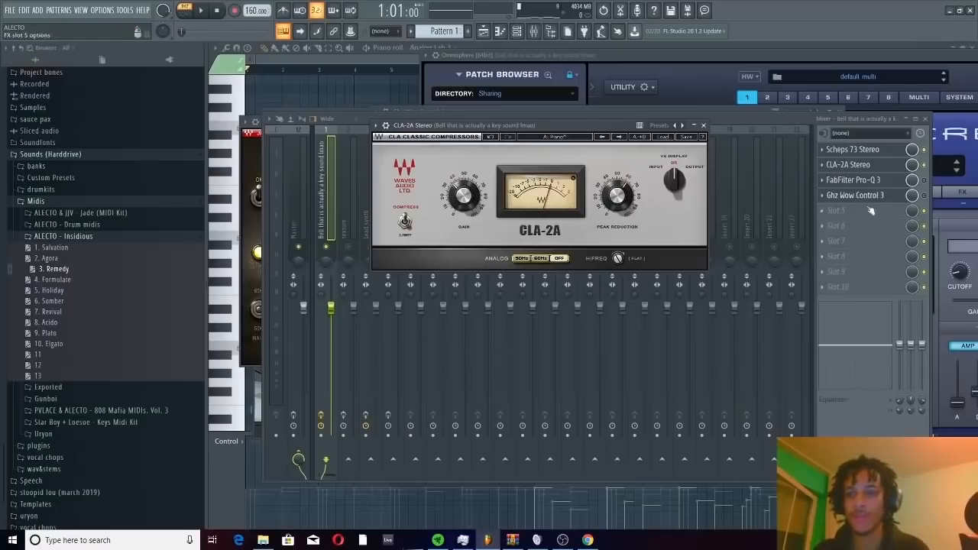
pyautogui.click(704, 126)
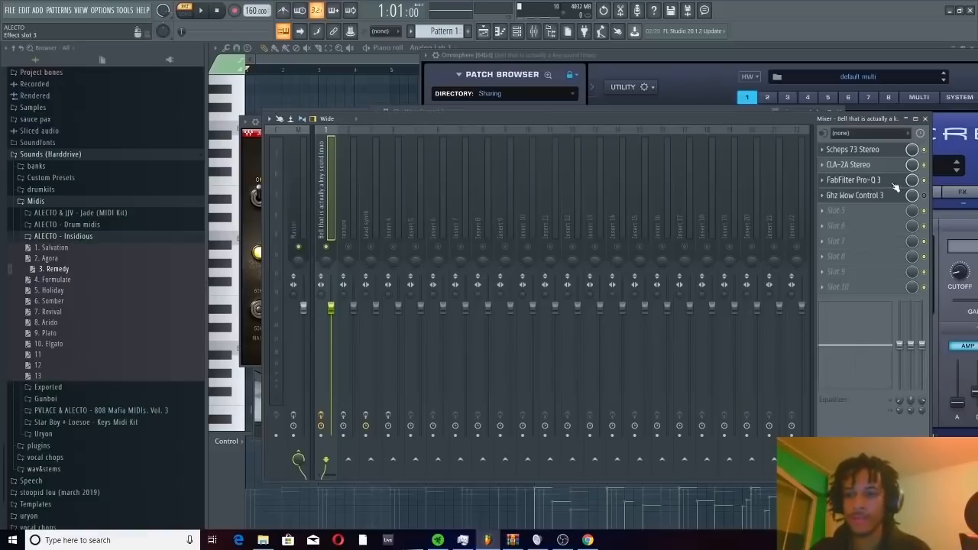
# Step: Add a 10 Hz low-cut band with a 48 dB/oct slope in the bell track's FabFilter Pro-Q 3
pyautogui.click(891, 188)
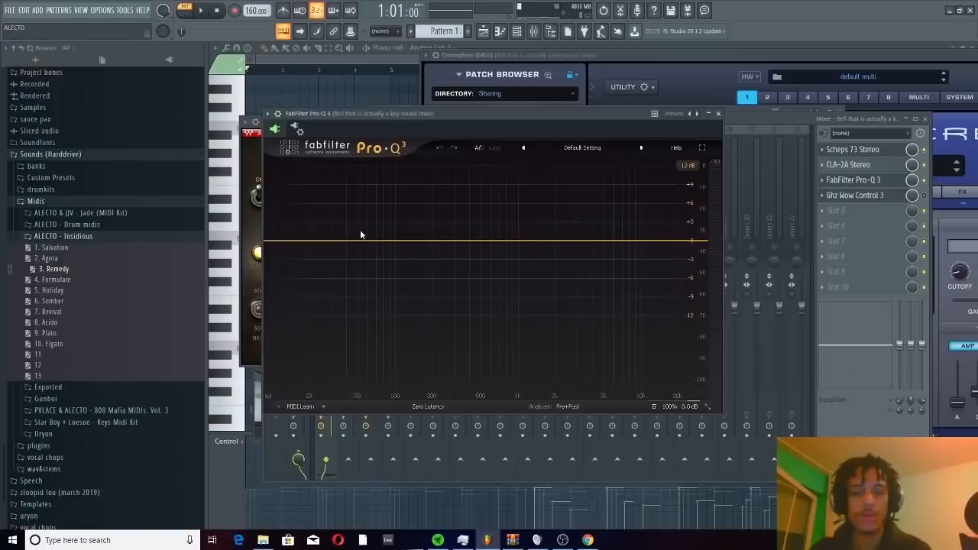
pyautogui.click(273, 243)
pyautogui.rightClick(272, 243)
pyautogui.moveTo(345, 298)
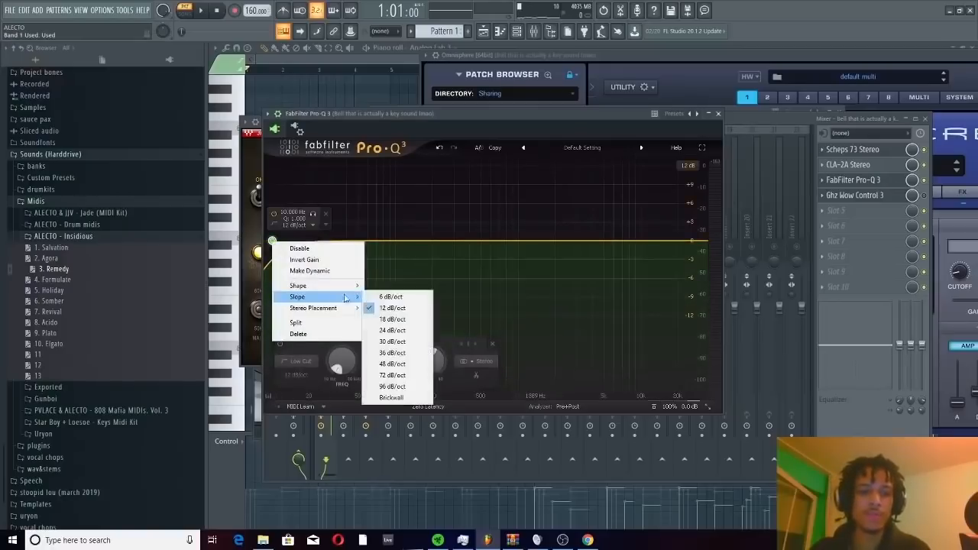
pyautogui.click(392, 364)
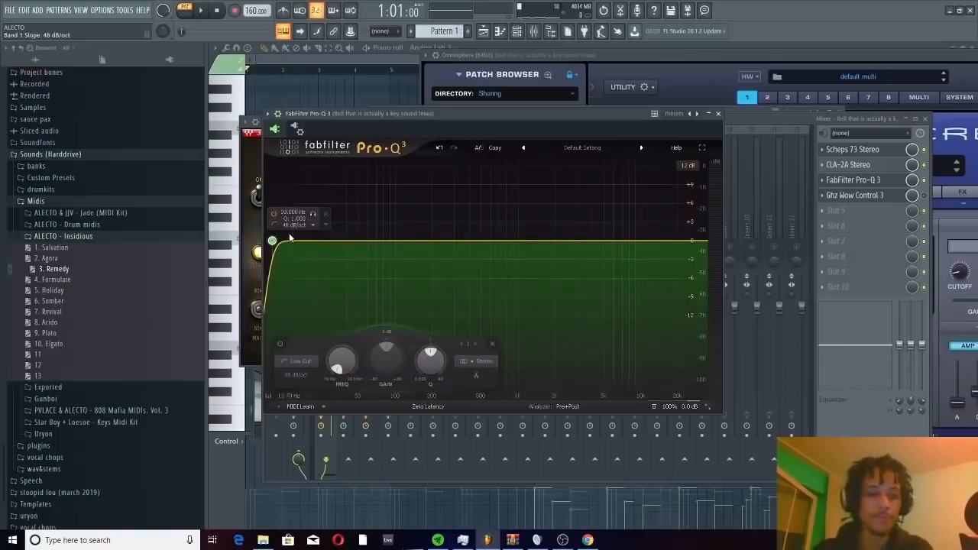
# Step: Add a high-cut band with a 24 dB/oct slope at about 22106 Hz in the bell track's FabFilter Pro-Q 3
pyautogui.click(704, 249)
pyautogui.rightClick(699, 242)
pyautogui.moveTo(733, 296)
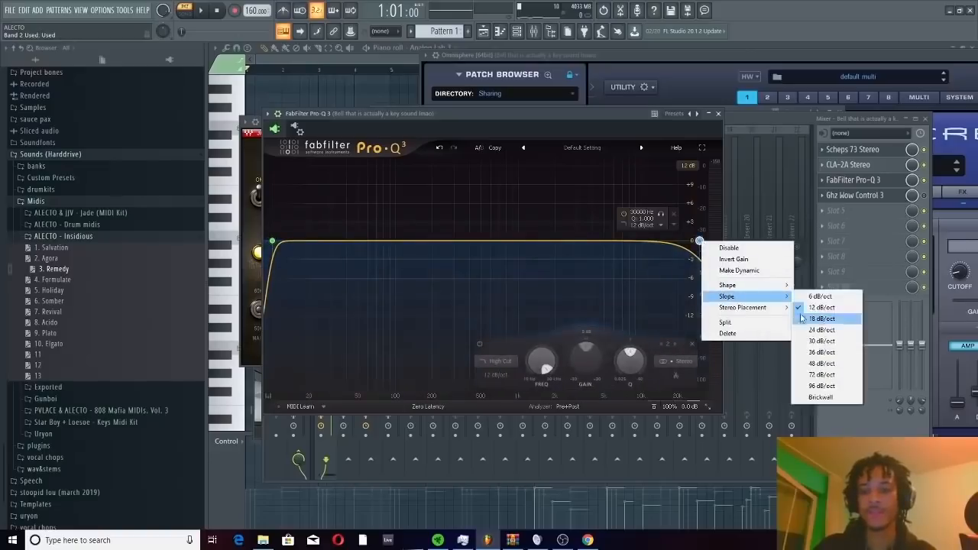
pyautogui.click(816, 330)
pyautogui.moveTo(699, 242); pyautogui.dragTo(683, 242)
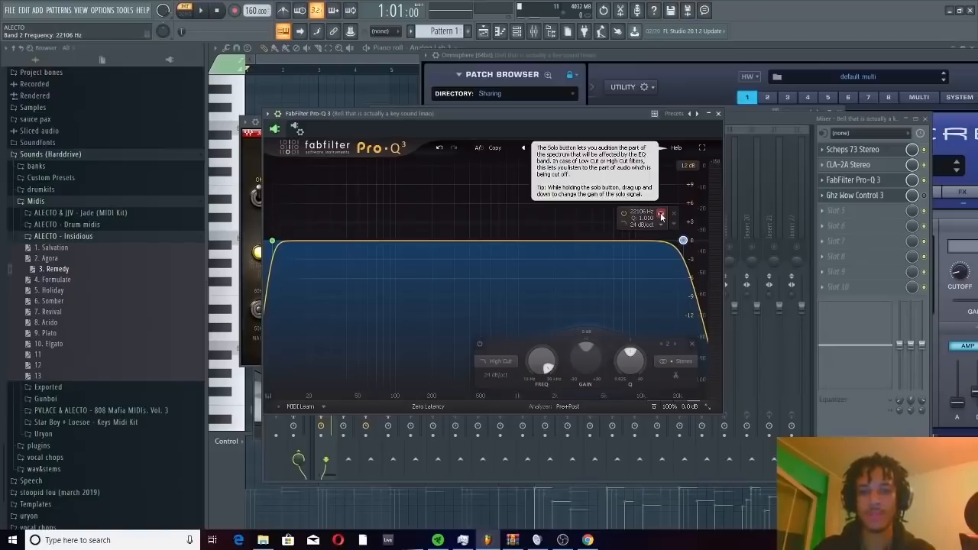
# Step: Audition each cut band soloed during playback, lowering the high cut to between 6 and 10 kHz and raising the low cut to about 500 Hz
pyautogui.moveTo(661, 216); pyautogui.dragTo(619, 214)
pyautogui.press('space')
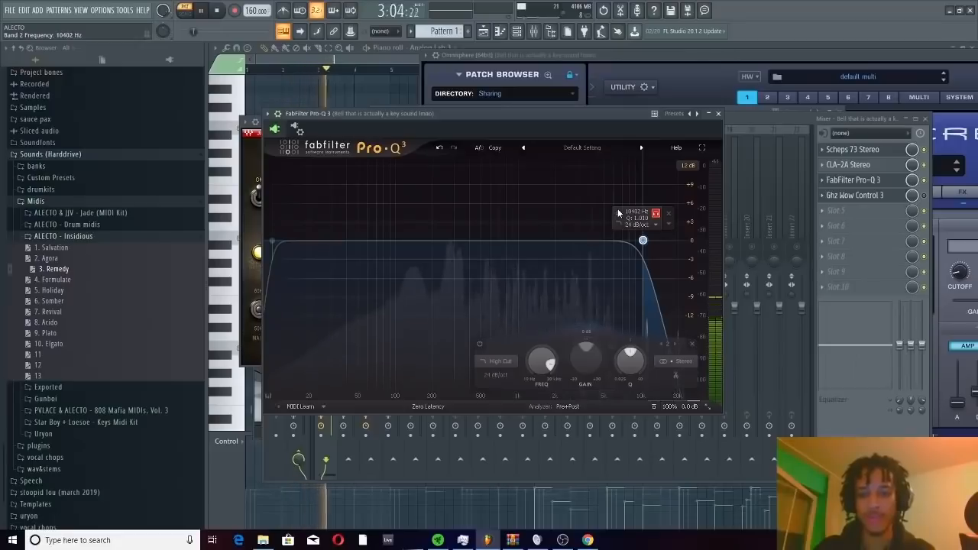
pyautogui.moveTo(619, 213); pyautogui.dragTo(592, 212)
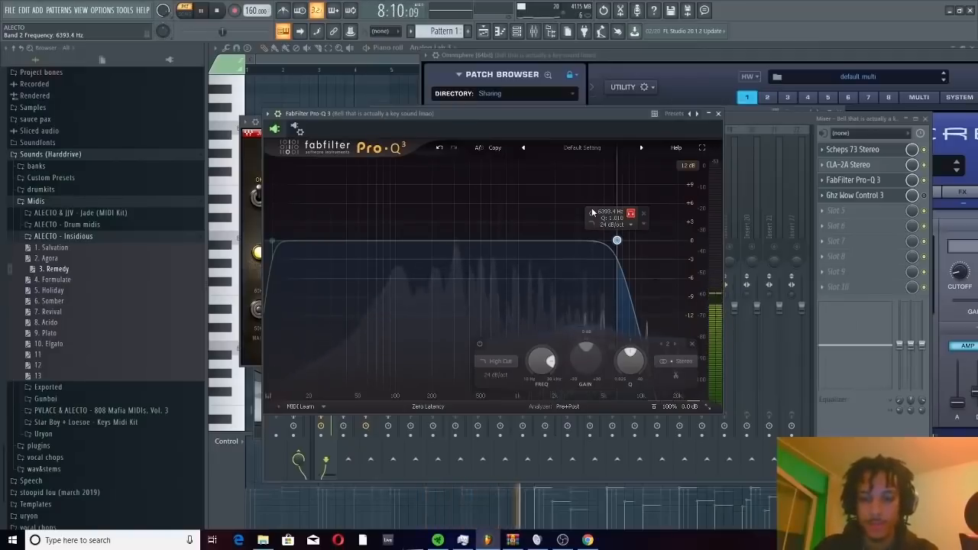
pyautogui.moveTo(592, 211); pyautogui.dragTo(608, 216)
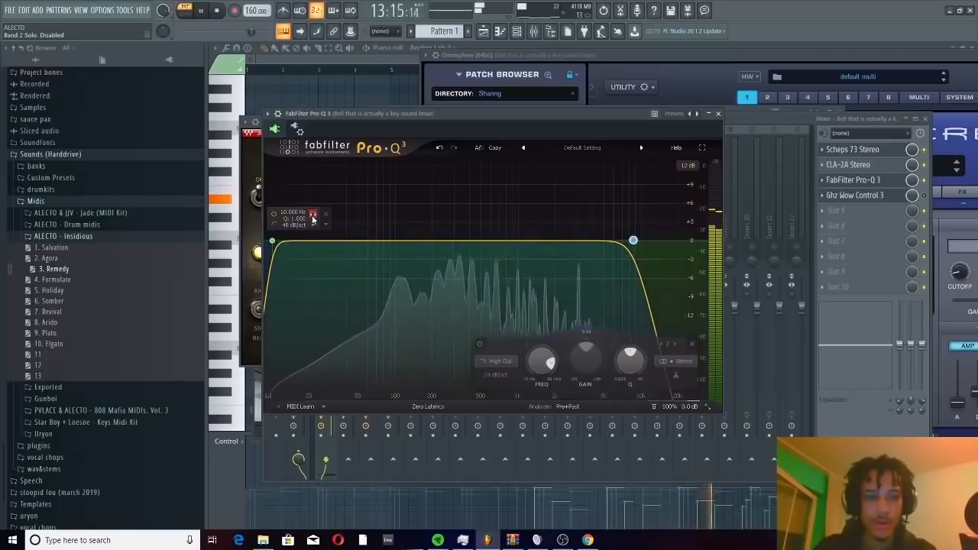
pyautogui.moveTo(313, 219); pyautogui.dragTo(522, 230)
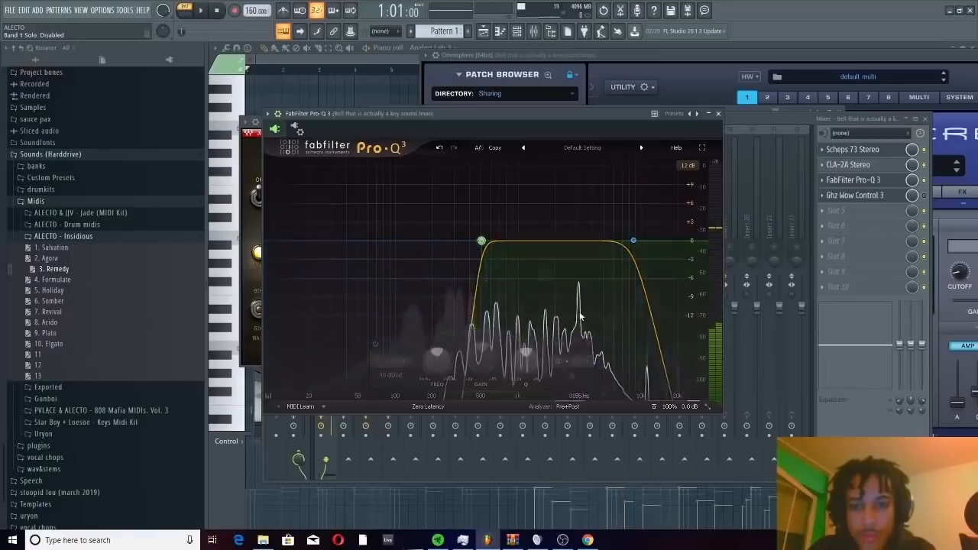
# Step: Add a narrow bell cut at about 3125 Hz with a Q of about 12.9 and a gain of about -3.8 dB
pyautogui.moveTo(581, 317)
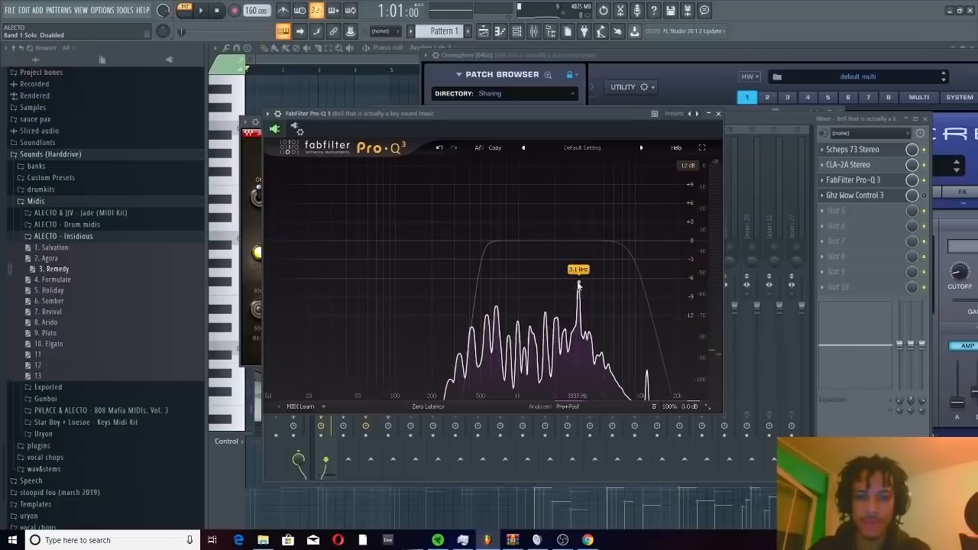
pyautogui.click(578, 282)
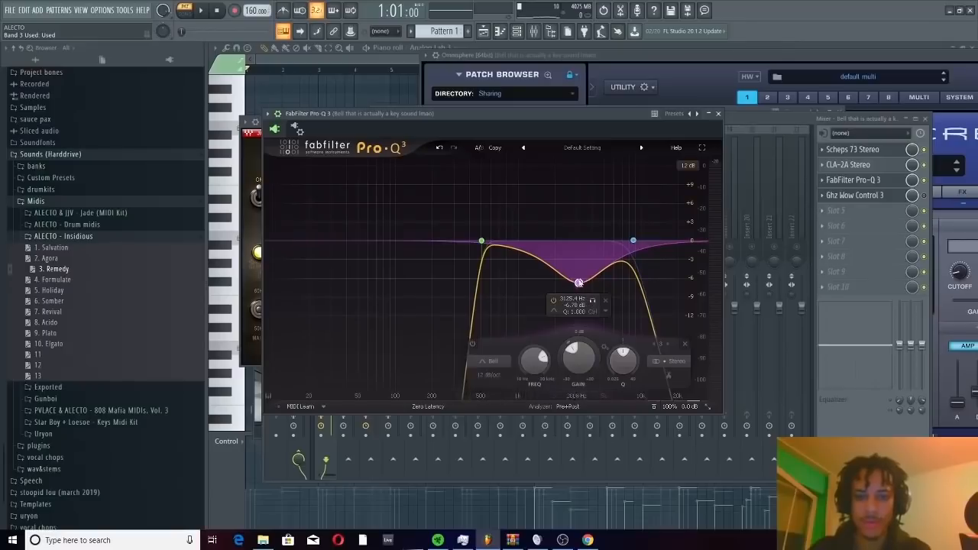
pyautogui.moveTo(625, 368); pyautogui.dragTo(628, 305)
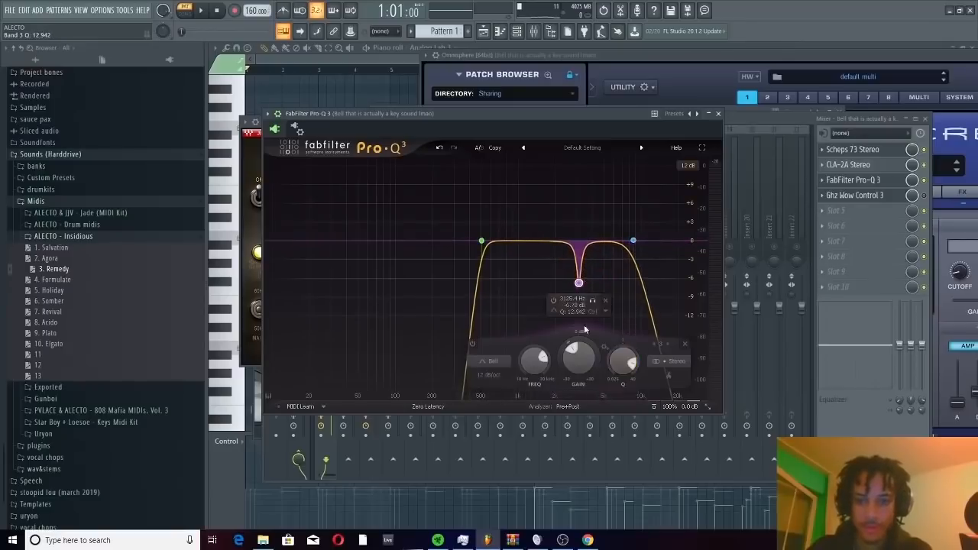
pyautogui.moveTo(578, 358); pyautogui.dragTo(577, 350)
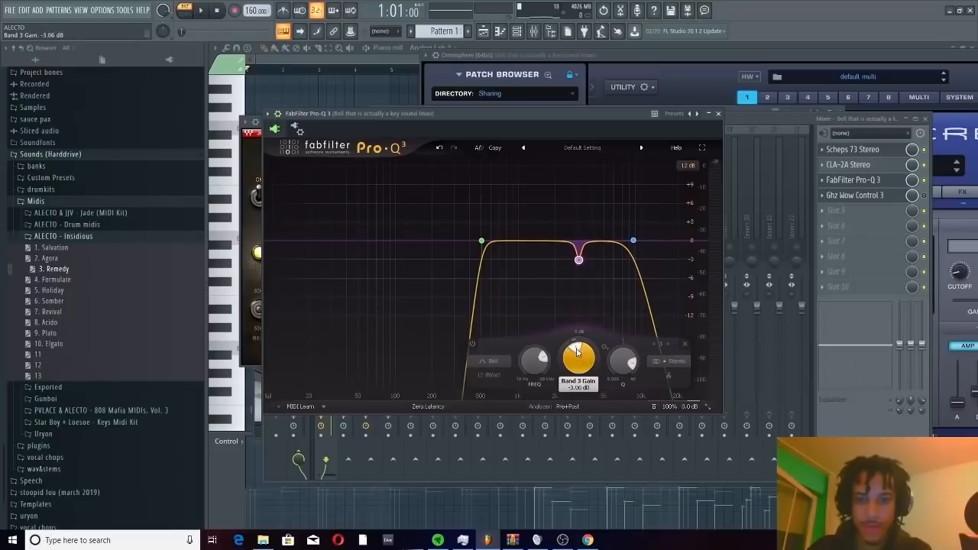
# Step: Add a wide bell cut of about -3 dB at about 535 Hz during playback, and return to the mixer
pyautogui.press('space')
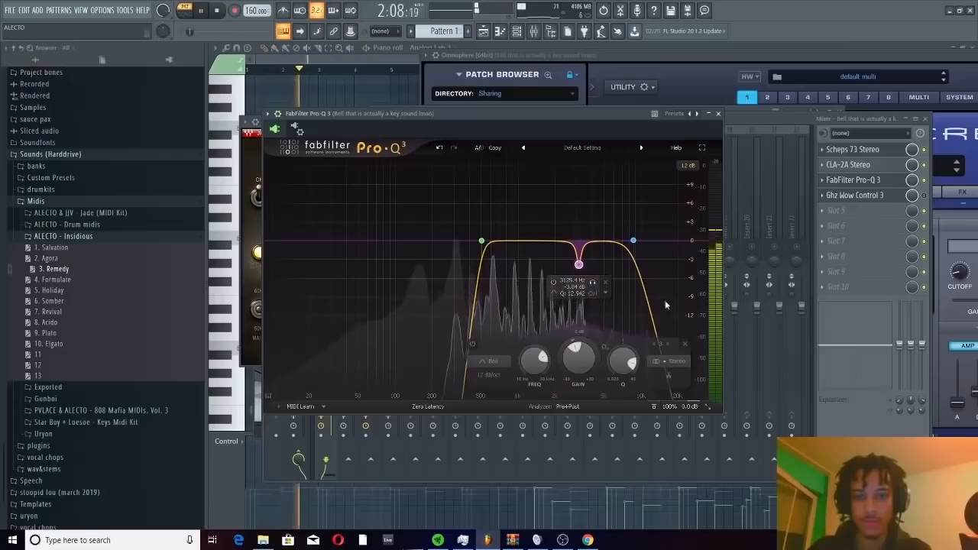
pyautogui.click(497, 243)
pyautogui.moveTo(497, 246); pyautogui.dragTo(484, 262)
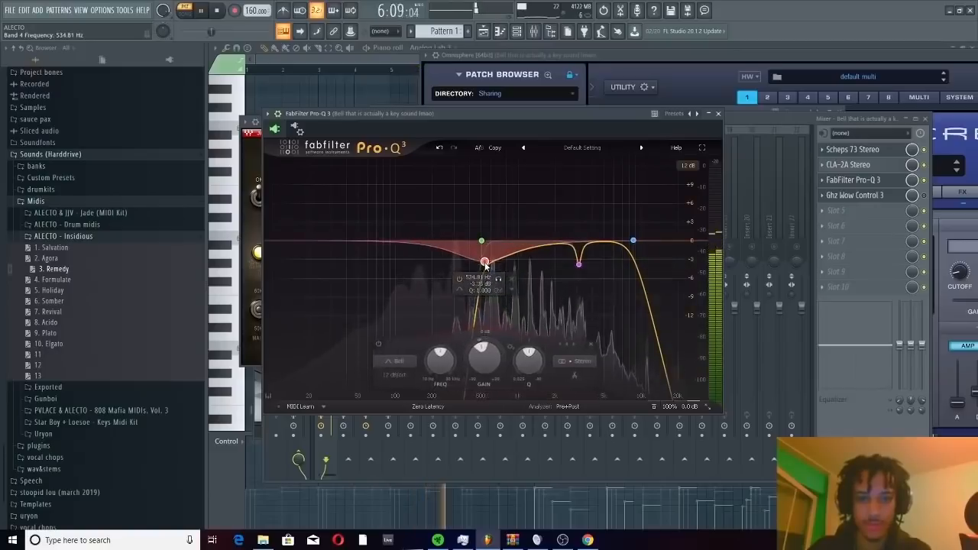
pyautogui.click(734, 121)
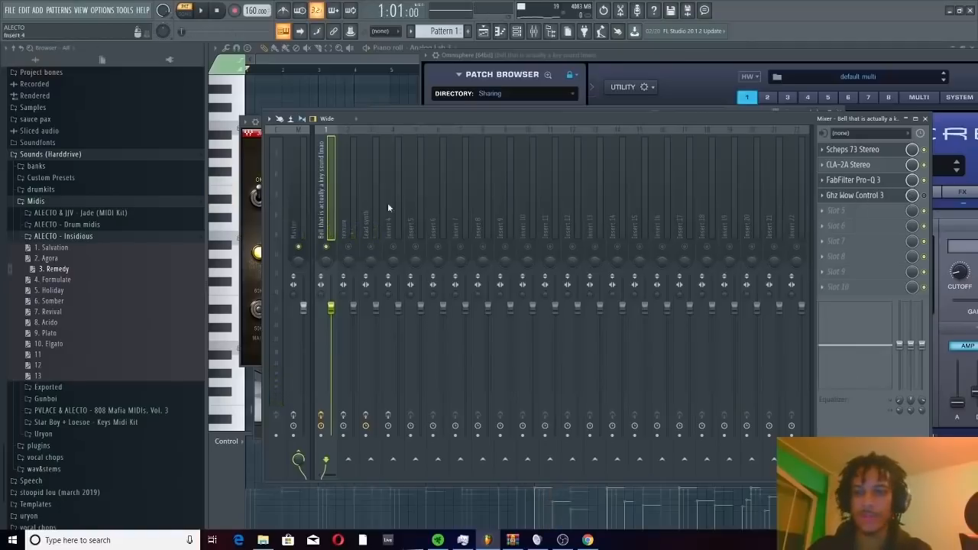
# Step: Open the bell track's Ghz Wow Control 3 and, during playback, set Amount to 9.0% and Shape to 48% and raise Saturate
pyautogui.click(897, 198)
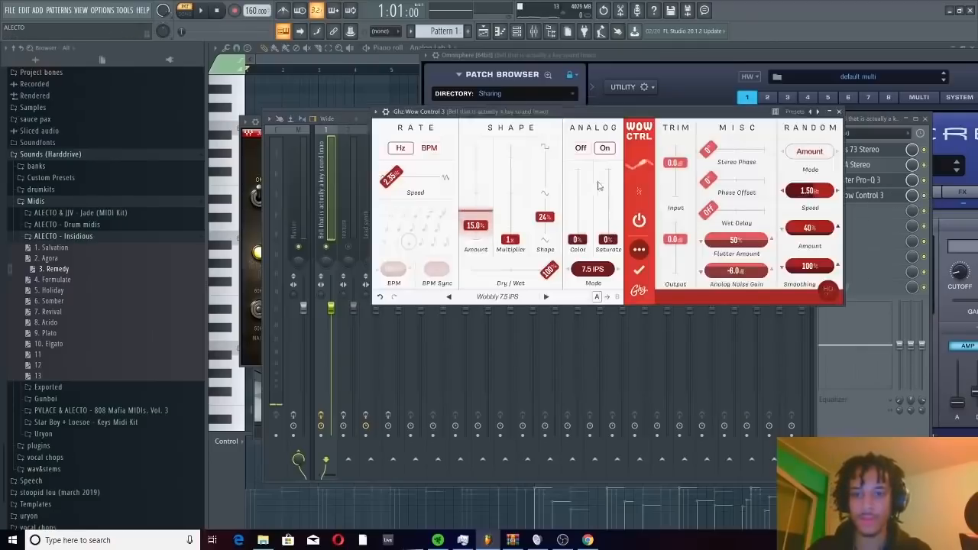
pyautogui.press('space')
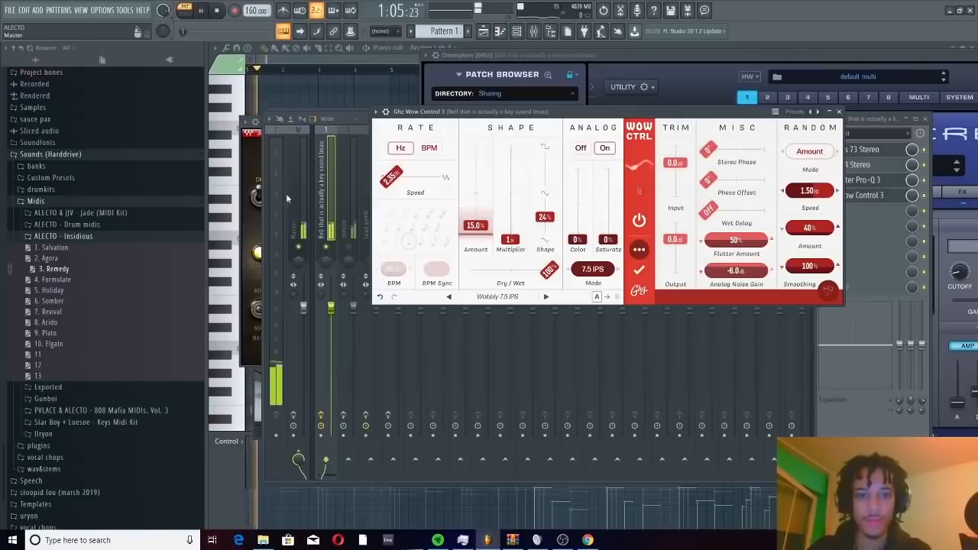
pyautogui.moveTo(475, 229)
pyautogui.mouseDown()
pyautogui.moveTo(479, 149)
pyautogui.moveTo(474, 232)
pyautogui.moveTo(487, 232)
pyautogui.mouseUp()
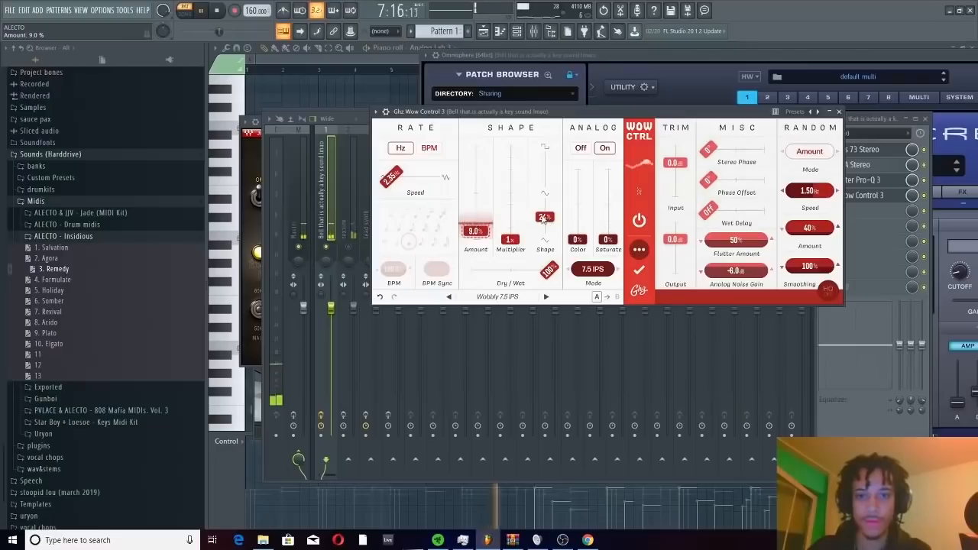
pyautogui.moveTo(544, 217); pyautogui.dragTo(544, 195)
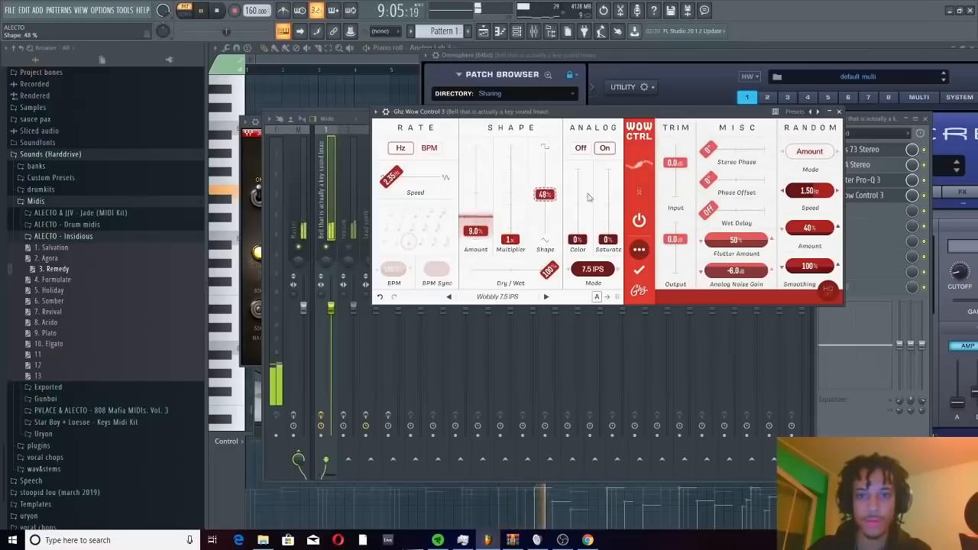
pyautogui.moveTo(607, 239); pyautogui.dragTo(607, 209)
pyautogui.click(334, 237)
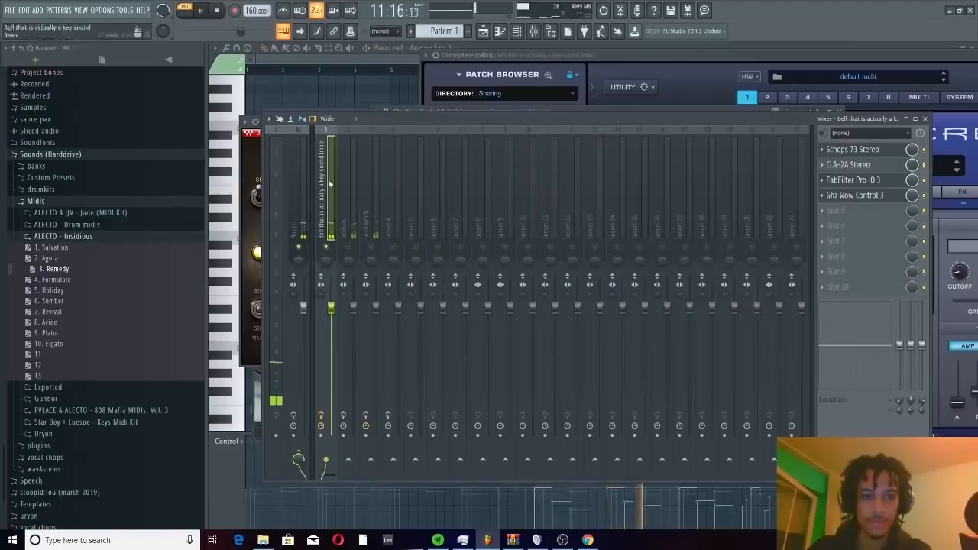
pyautogui.press('space')
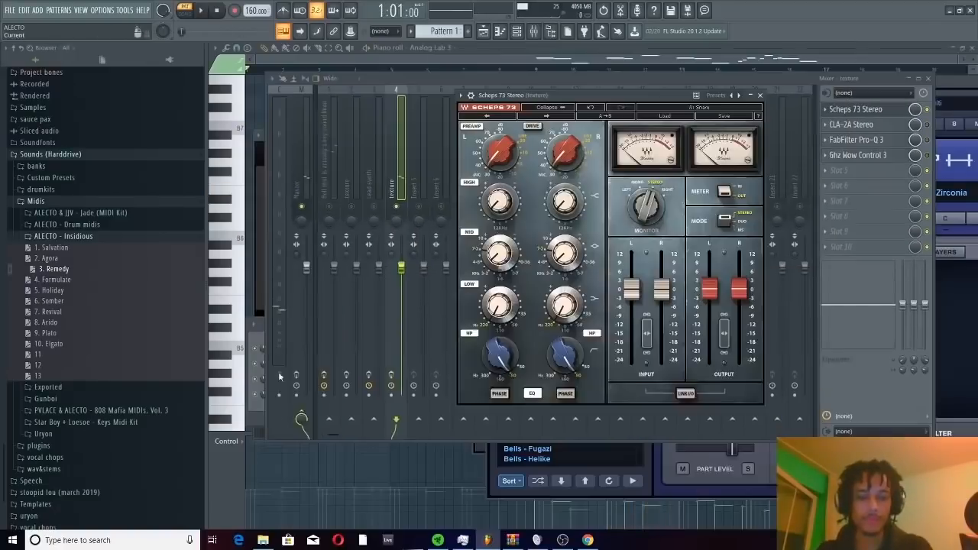
# Step: Show the channel rack, move the texture track's Scheps 73 Stereo window aside, and audition the pattern from the mixer
pyautogui.press('F6')
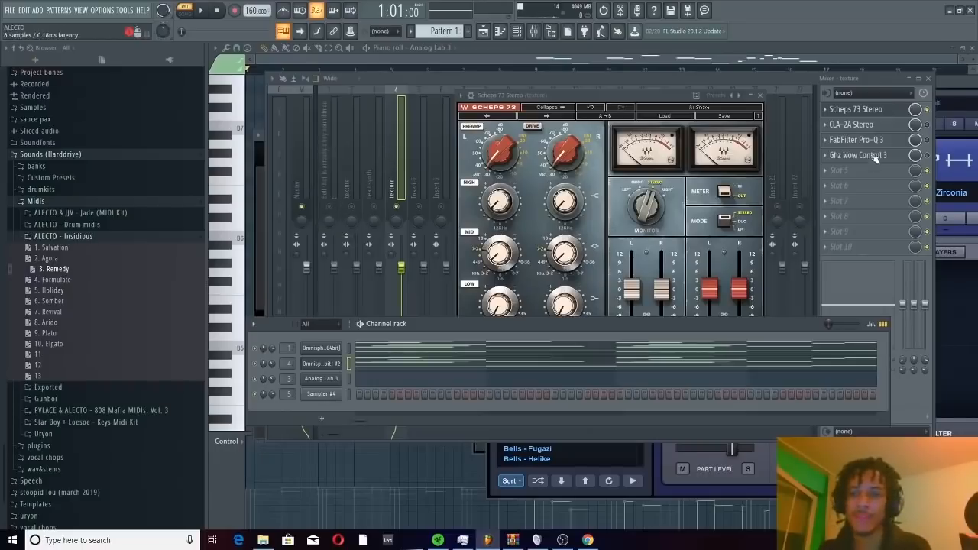
pyautogui.moveTo(615, 95); pyautogui.dragTo(615, 61)
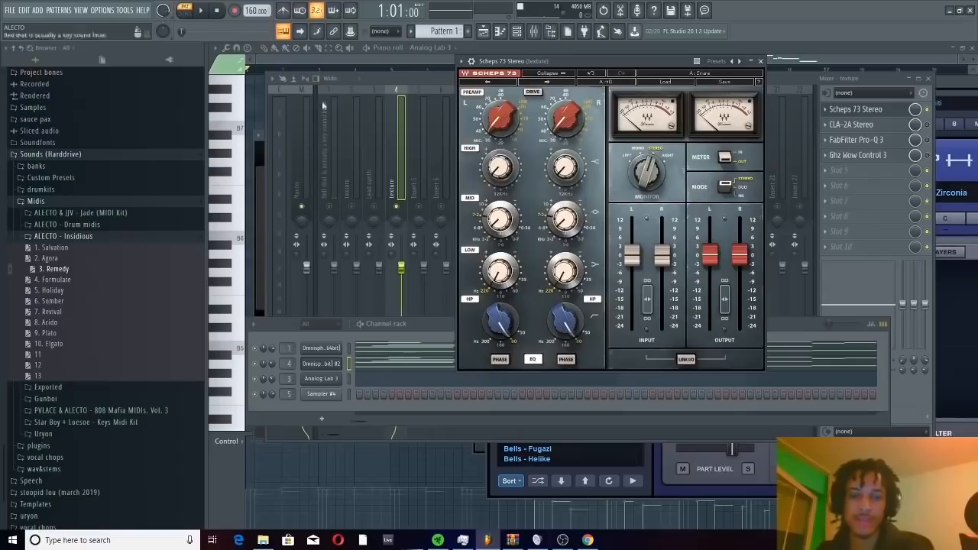
pyautogui.click(418, 74)
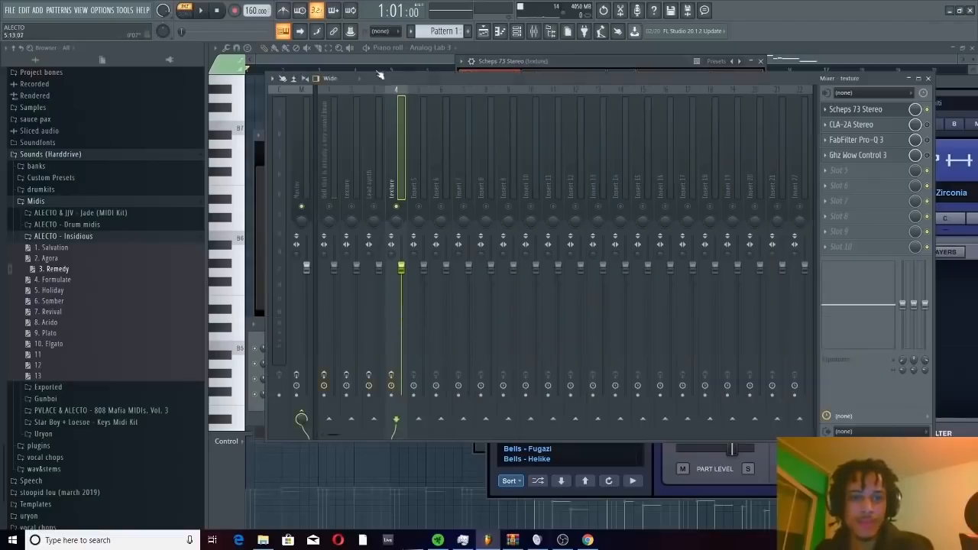
pyautogui.press('space')
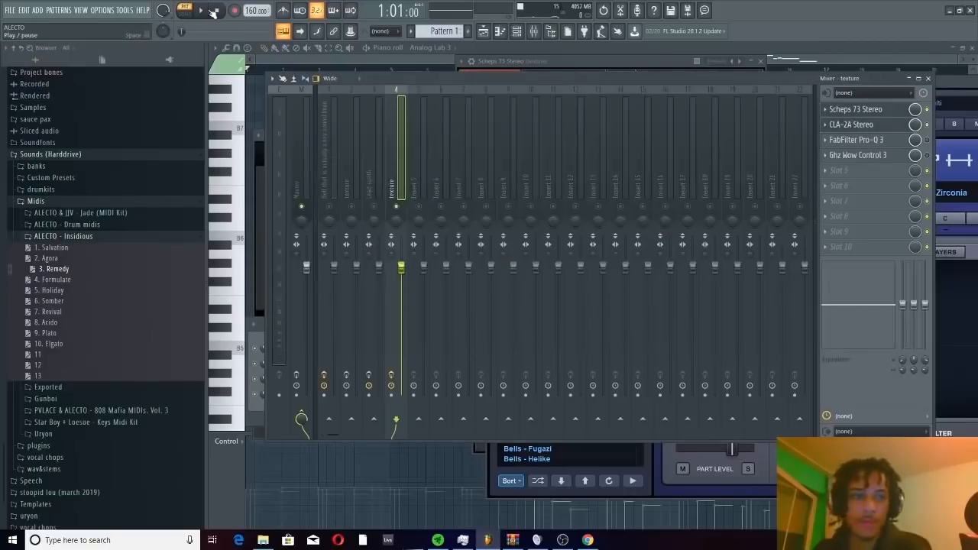
pyautogui.press('space')
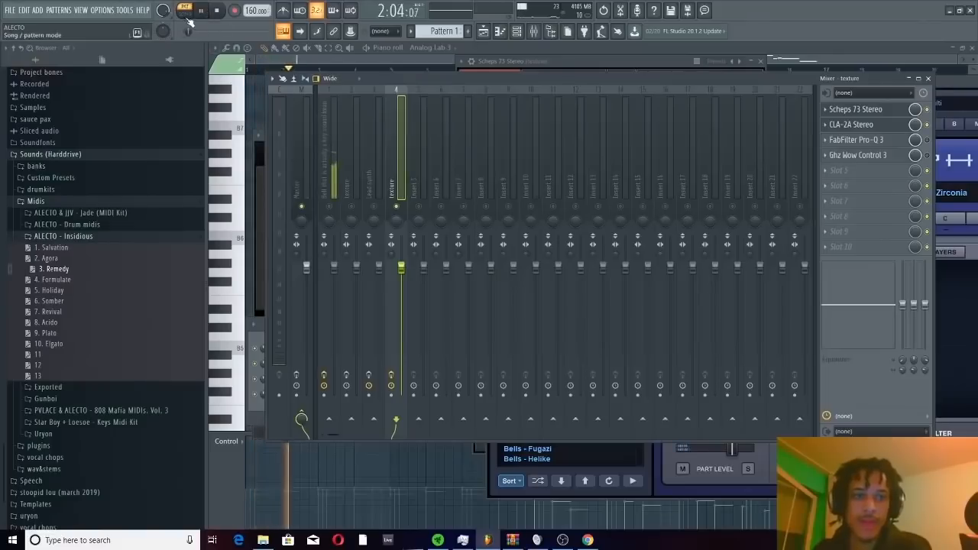
# Step: Set Gain to about 38.32 and Peak Reduction to around 65 in the texture track's CLA-2A Stereo during playback, then return to the mixer
pyautogui.click(886, 125)
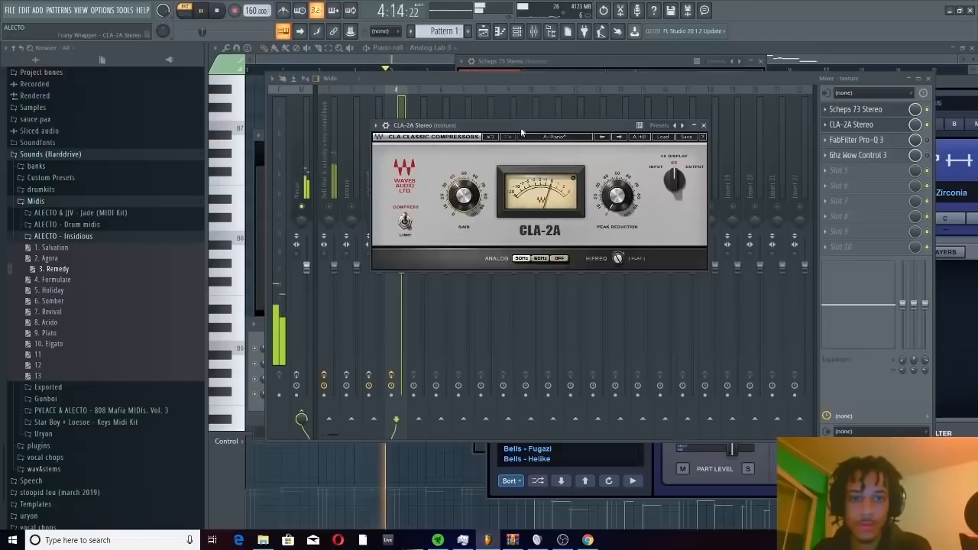
pyautogui.moveTo(520, 126); pyautogui.dragTo(620, 185)
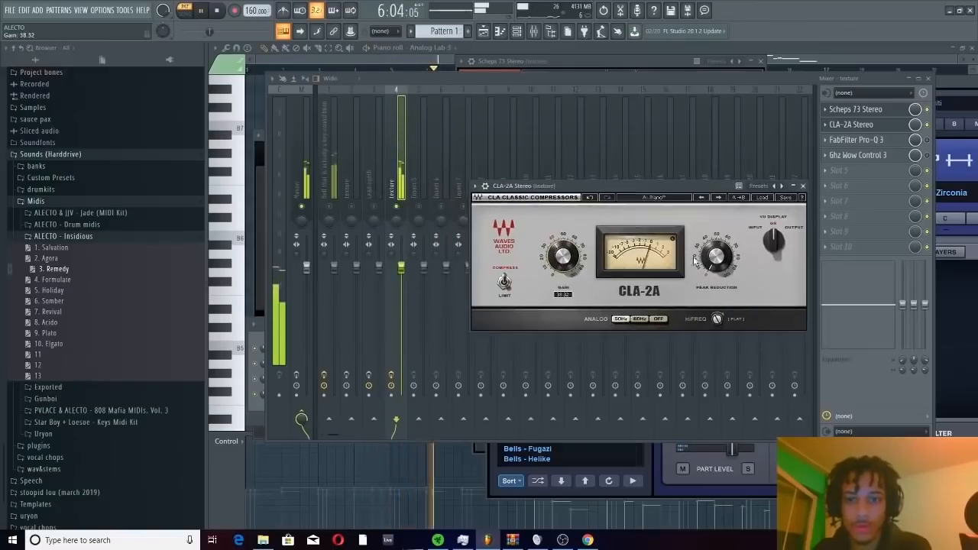
pyautogui.moveTo(717, 256); pyautogui.dragTo(717, 203)
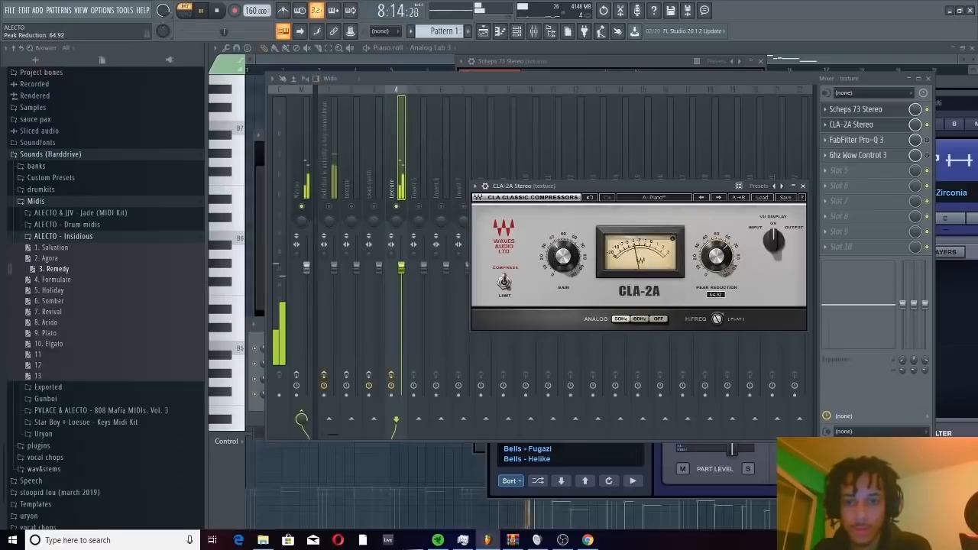
pyautogui.moveTo(717, 261); pyautogui.dragTo(716, 268)
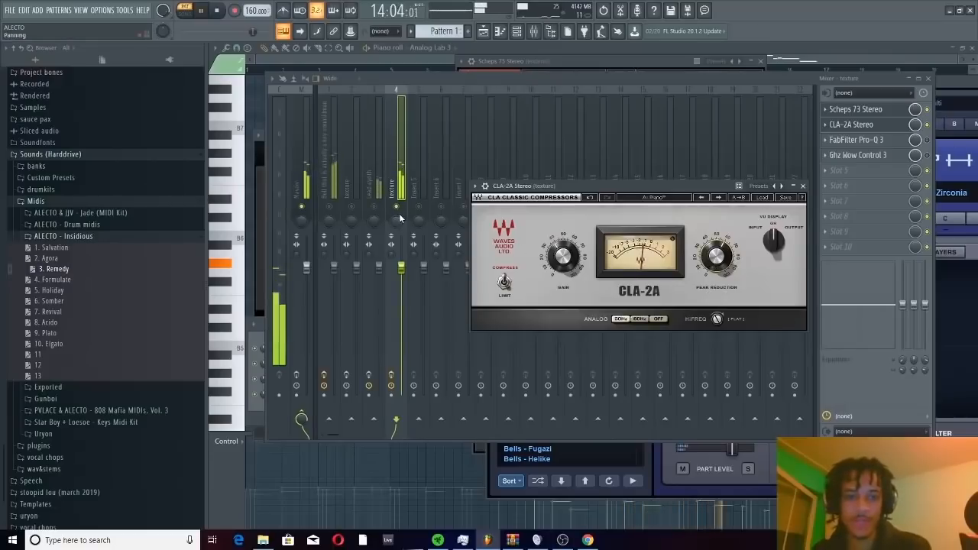
pyautogui.press('space')
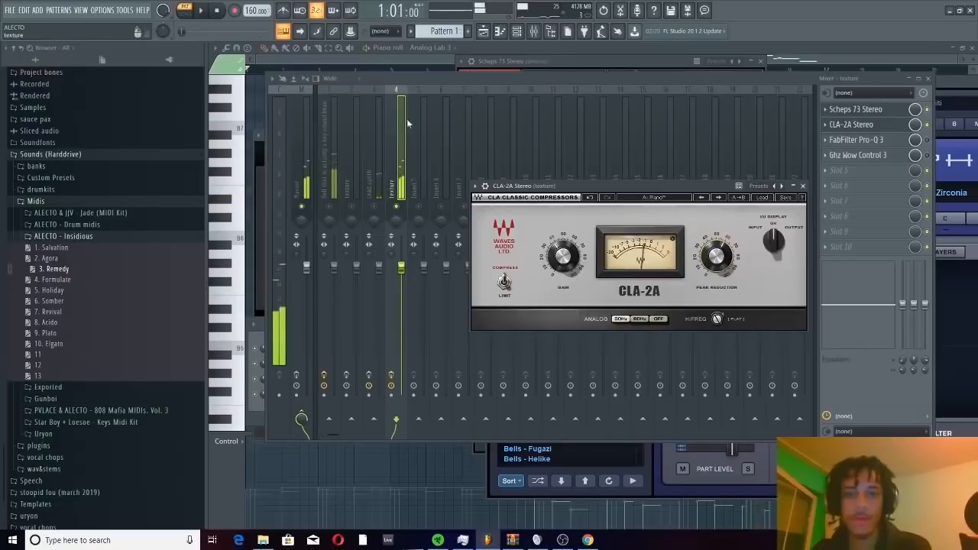
pyautogui.click(573, 78)
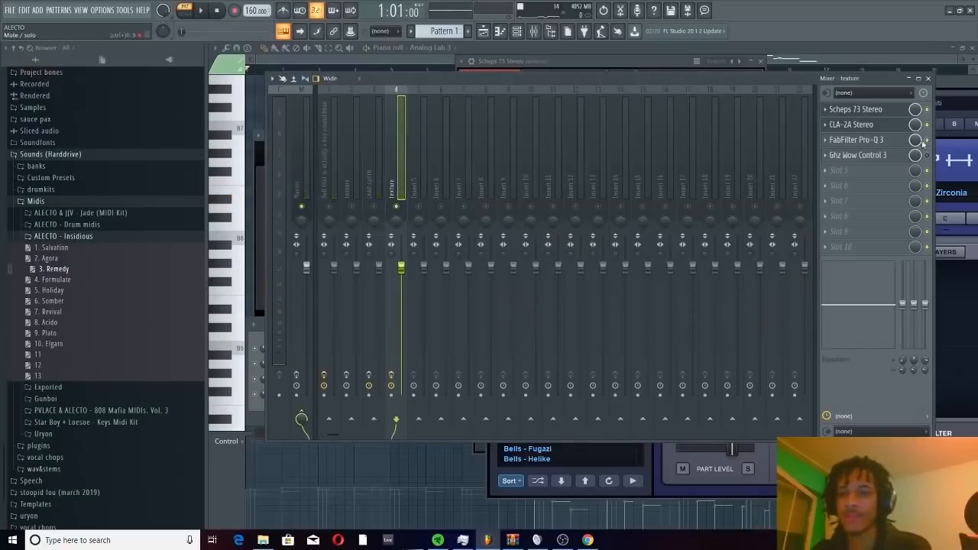
# Step: Add a low-cut band with a 72 dB/oct slope at about 468 Hz in the texture track's FabFilter Pro-Q 3
pyautogui.click(867, 140)
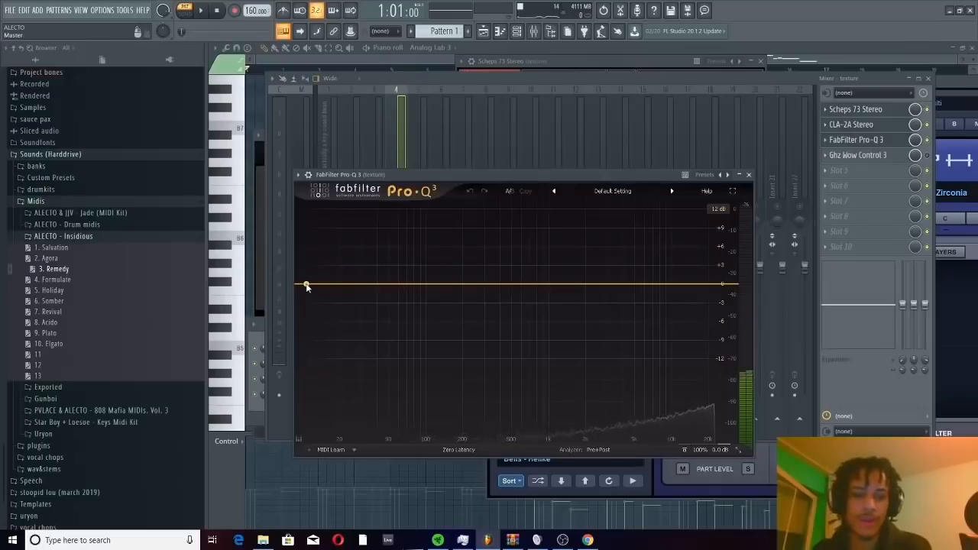
pyautogui.click(305, 286)
pyautogui.rightClick(306, 284)
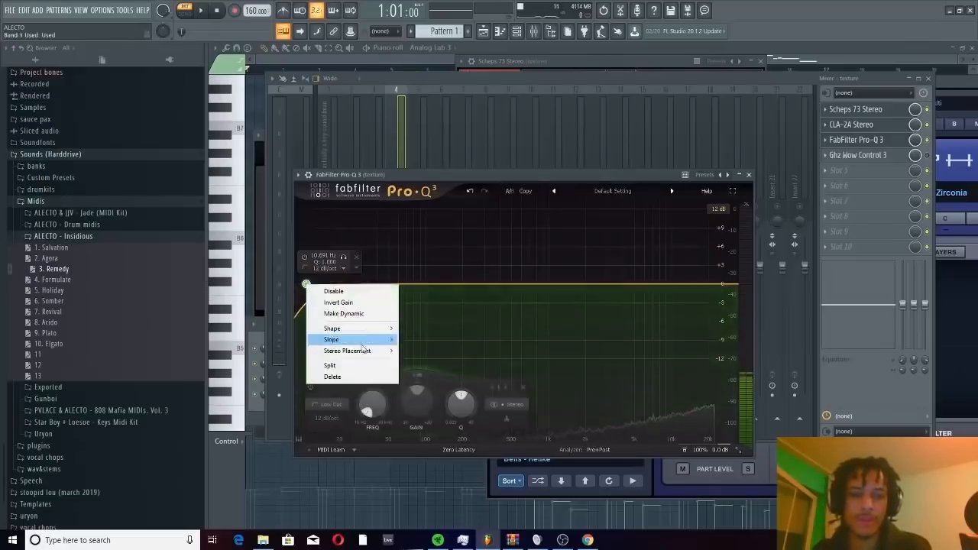
pyautogui.moveTo(368, 346)
pyautogui.click(426, 418)
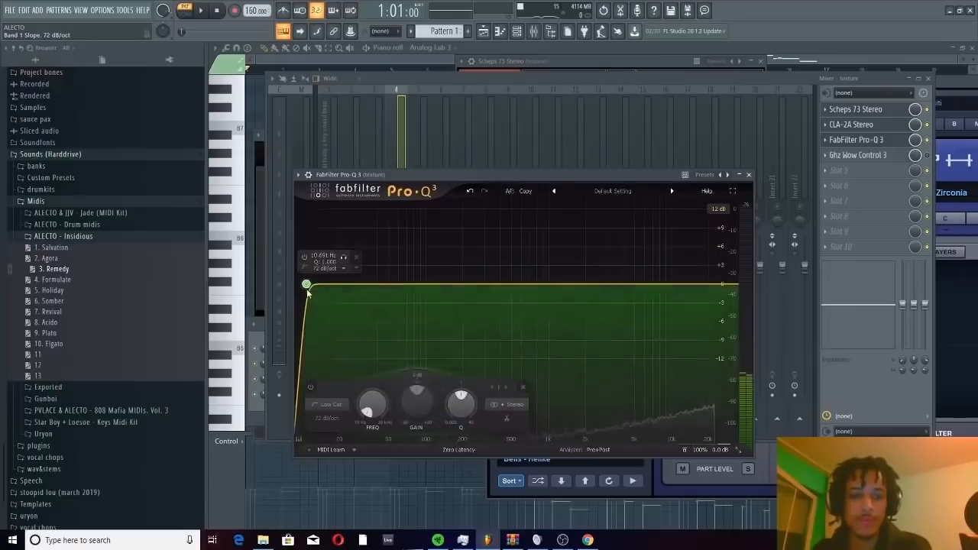
pyautogui.moveTo(307, 286); pyautogui.dragTo(507, 295)
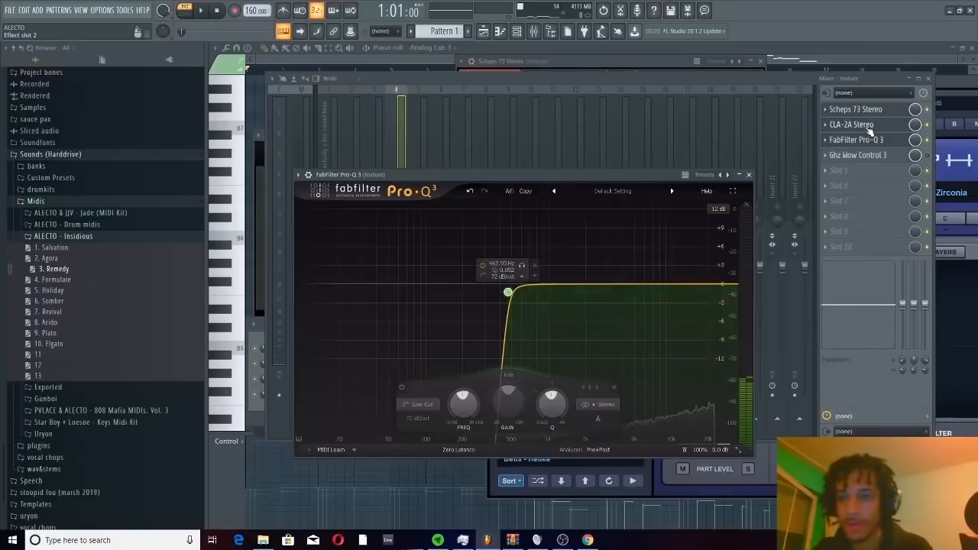
# Step: Retune the low cut in the texture track's FabFilter Pro-Q 3 to about 594 Hz with Q 0.389 during playback, then return to the mixer
pyautogui.click(869, 126)
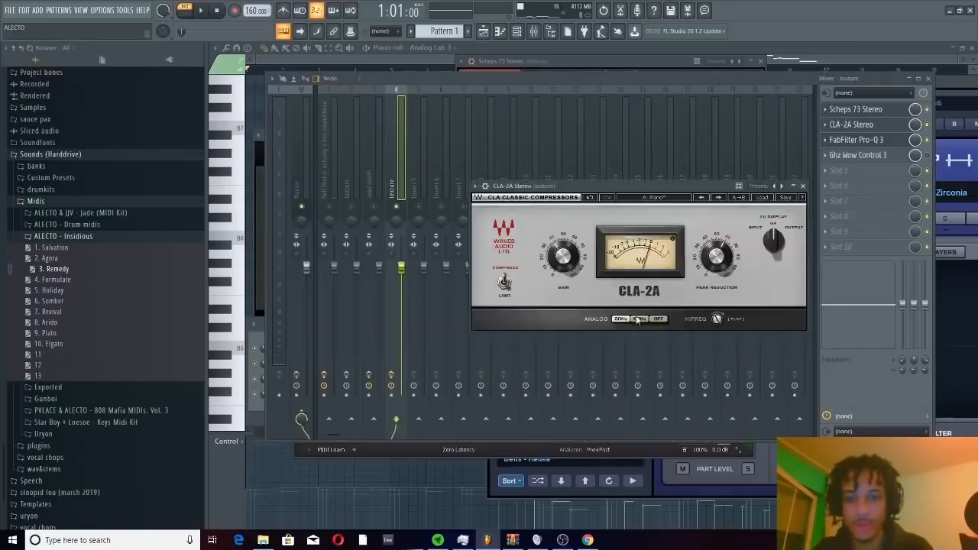
pyautogui.click(856, 140)
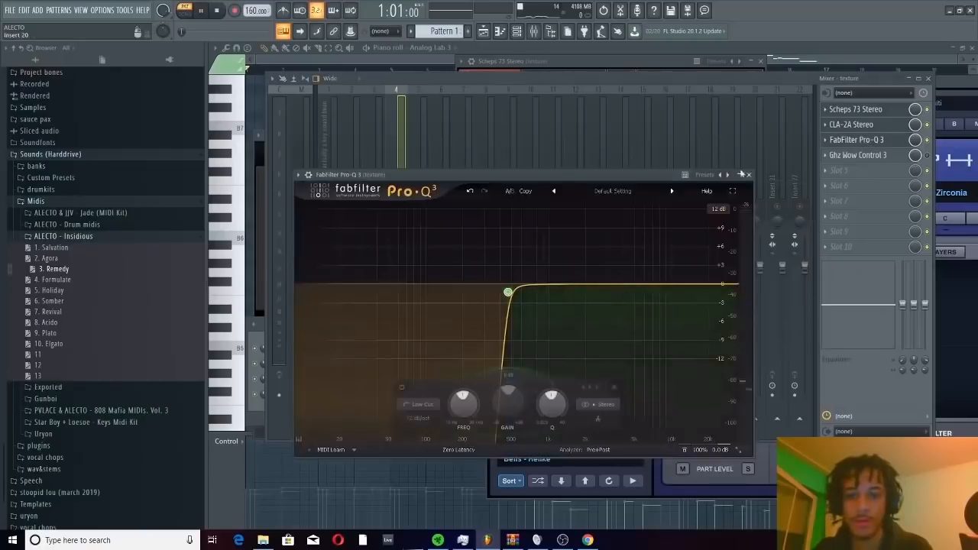
pyautogui.press('space')
pyautogui.moveTo(508, 292); pyautogui.dragTo(521, 332)
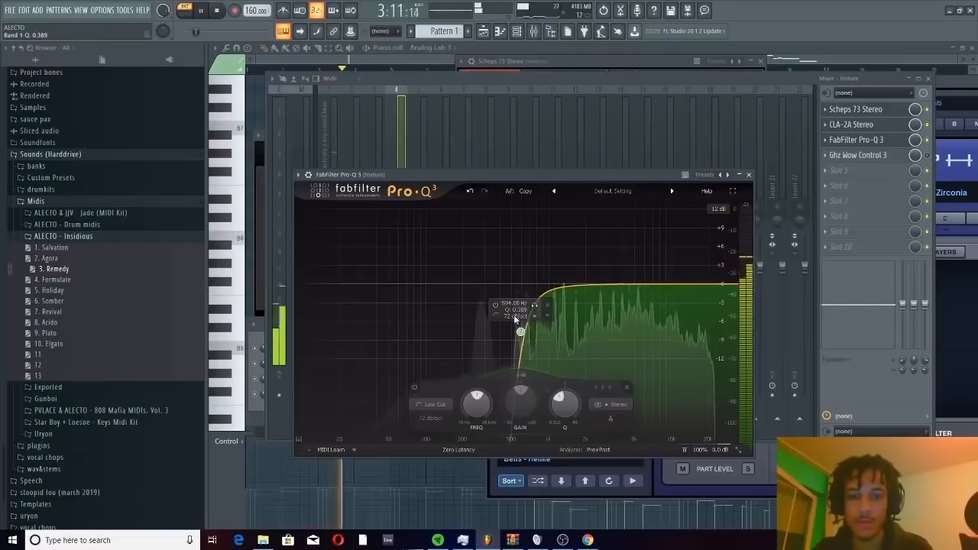
pyautogui.click(392, 143)
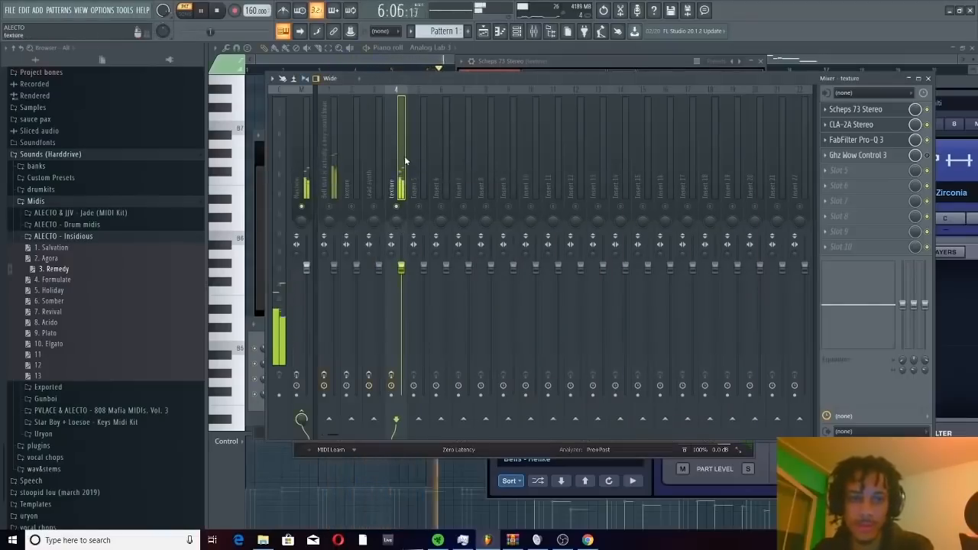
pyautogui.press('space')
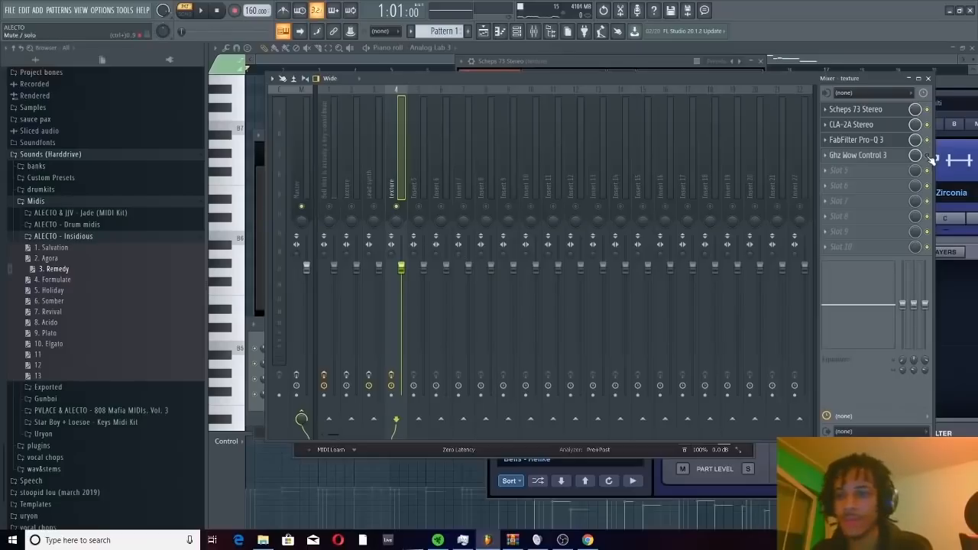
# Step: Open the texture track's Ghz Wow Control 3 during playback, set Amount to 11.0%, and turn Analog on in Cassette mode
pyautogui.press('space')
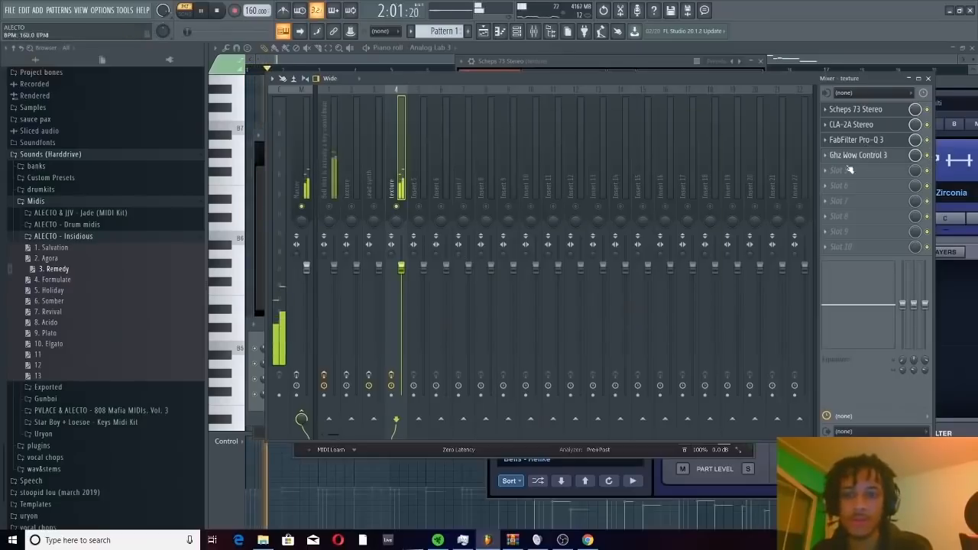
pyautogui.click(879, 155)
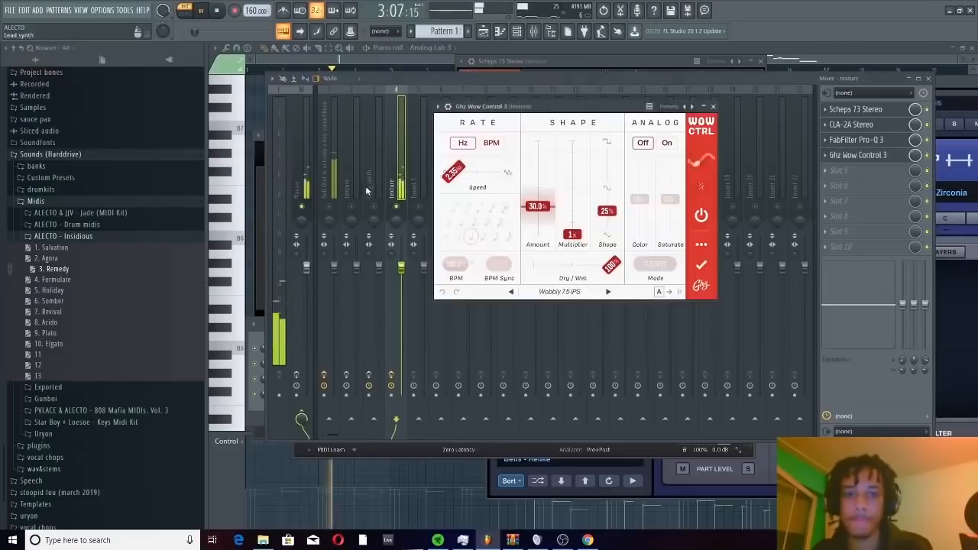
pyautogui.scroll(2, 544, 234)
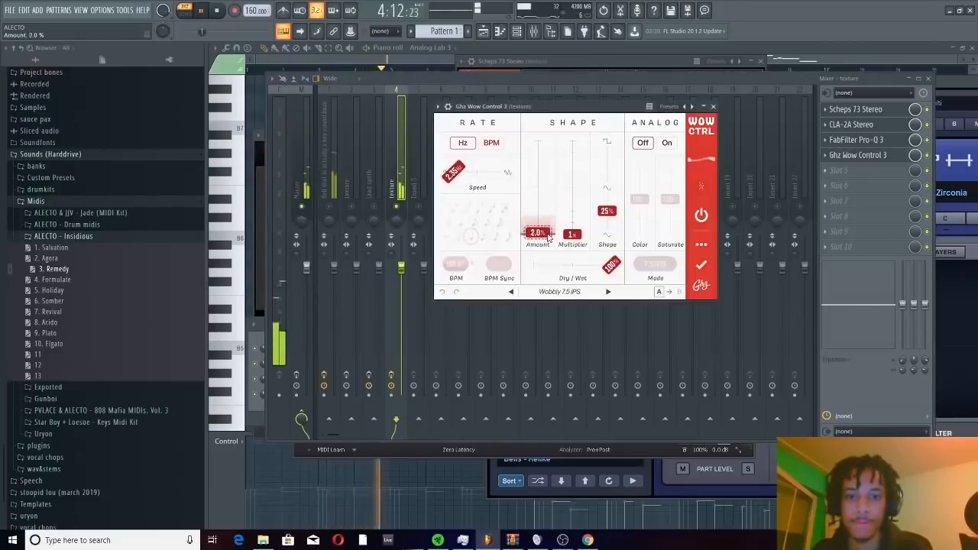
pyautogui.moveTo(548, 230); pyautogui.dragTo(548, 224)
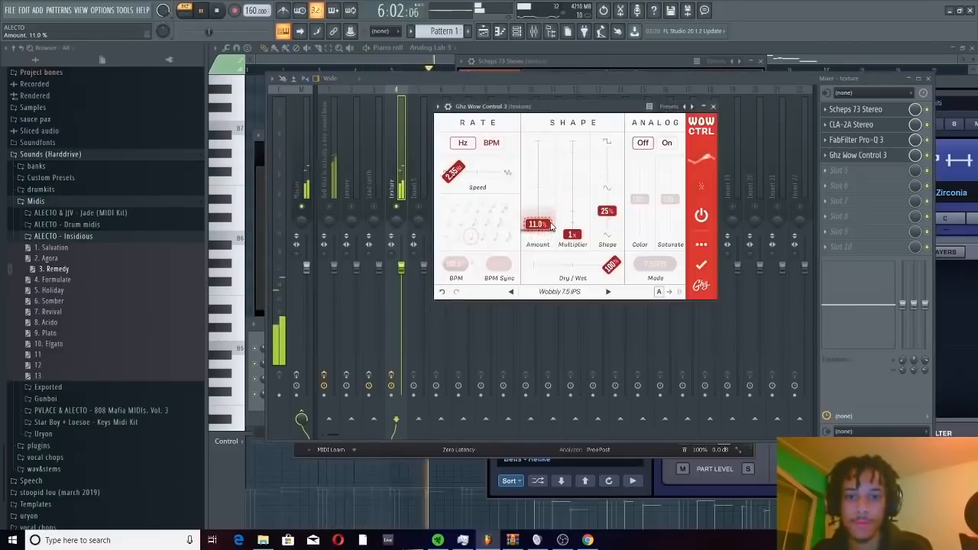
pyautogui.click(666, 143)
pyautogui.click(669, 265)
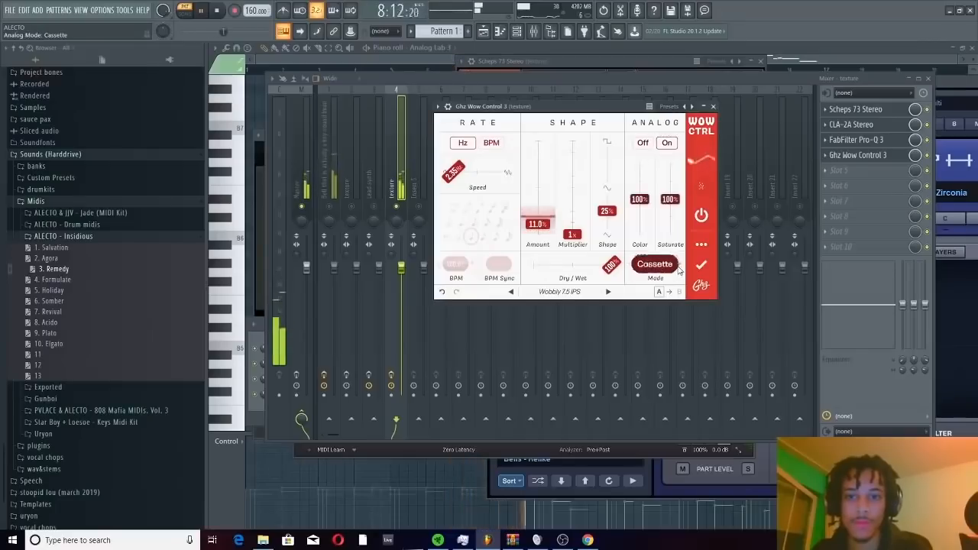
# Step: Set the texture track's Wow Control to 15 IPS mode, Color 16%, Amount 7.0% and Shape 49%, then close it
pyautogui.moveTo(639, 200); pyautogui.dragTo(631, 269)
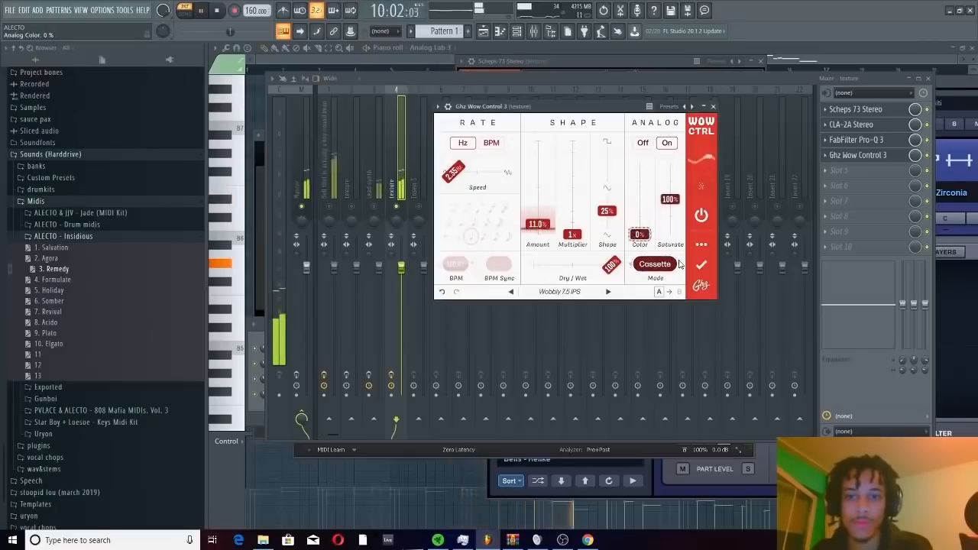
pyautogui.click(634, 265)
pyautogui.moveTo(639, 235); pyautogui.dragTo(638, 233)
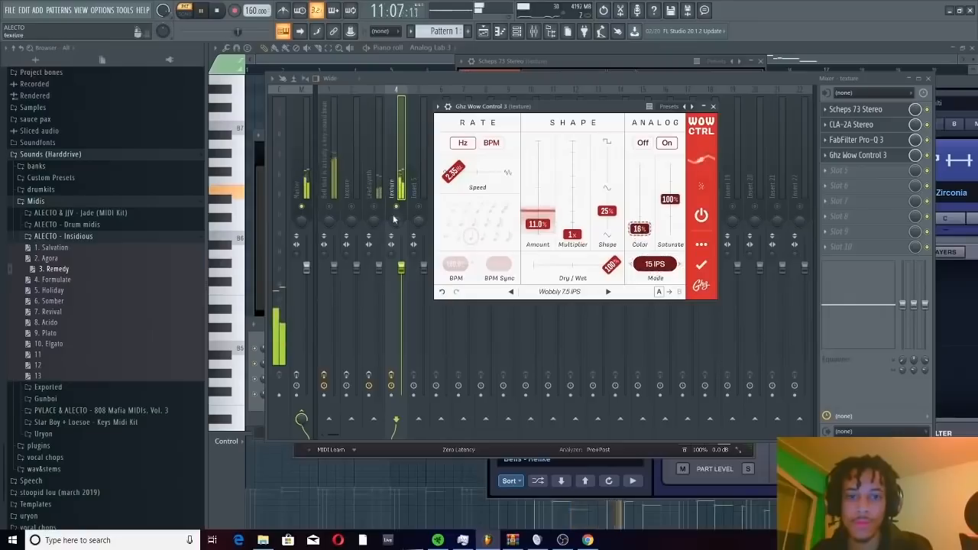
pyautogui.moveTo(537, 224); pyautogui.dragTo(545, 233)
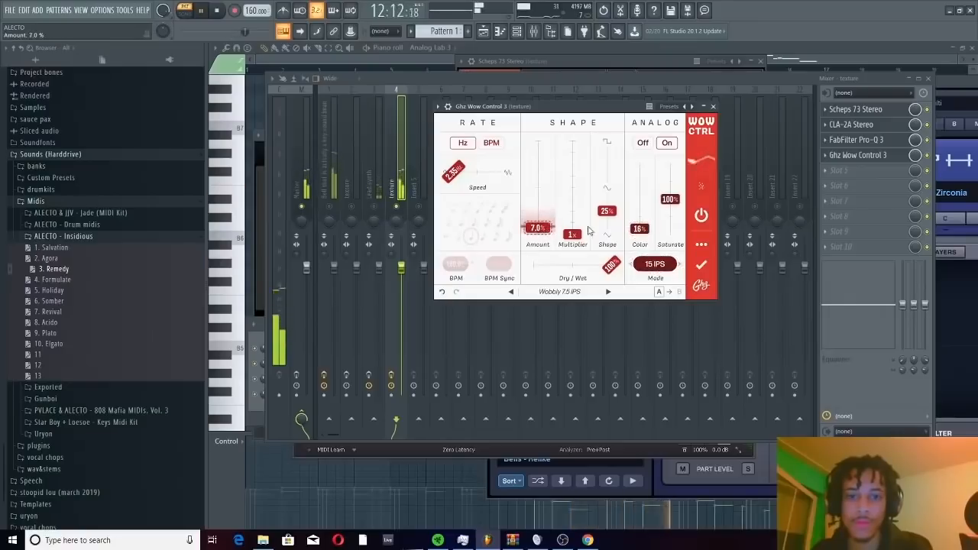
pyautogui.moveTo(607, 213); pyautogui.dragTo(610, 191)
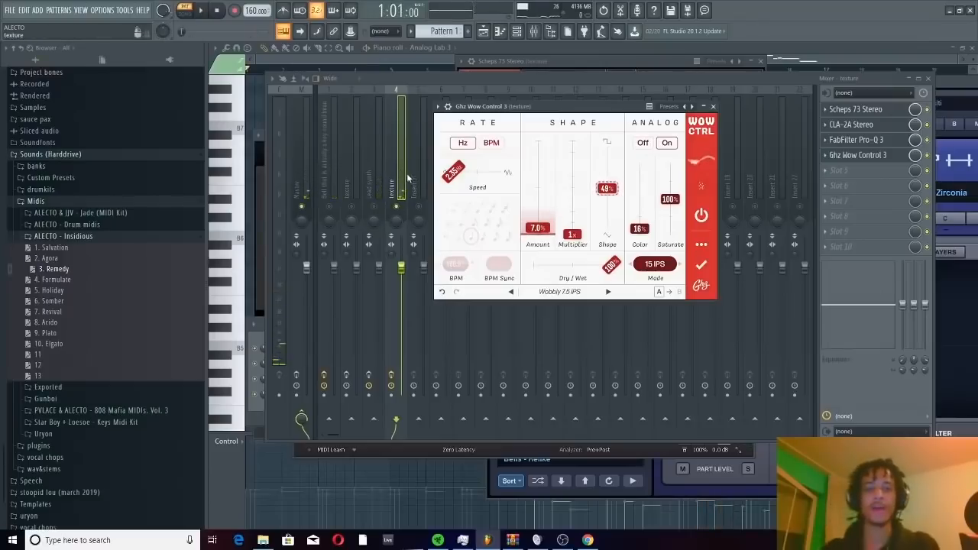
pyautogui.click(393, 140)
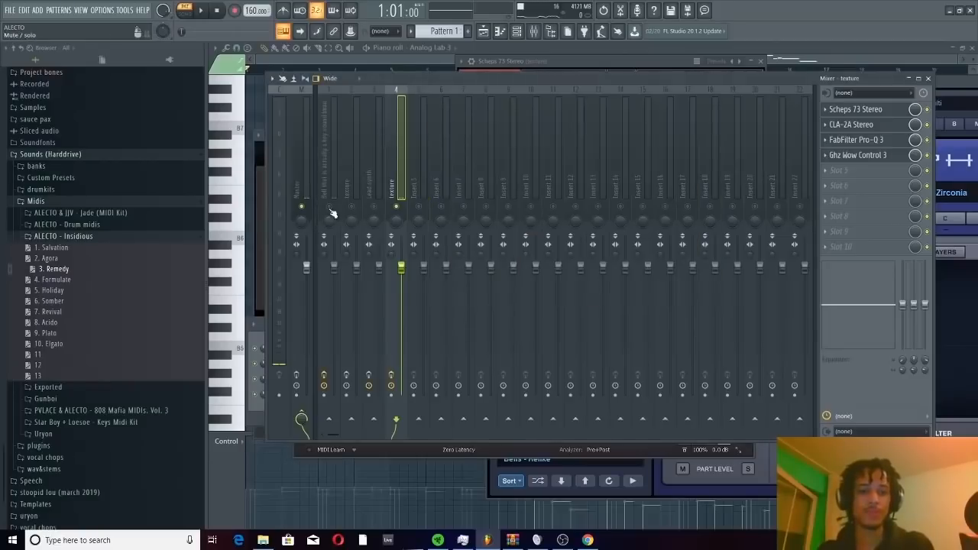
# Step: Balance the bell and texture tracks during playback, lowering the bell fader to 92% and the texture fader further
pyautogui.press('space')
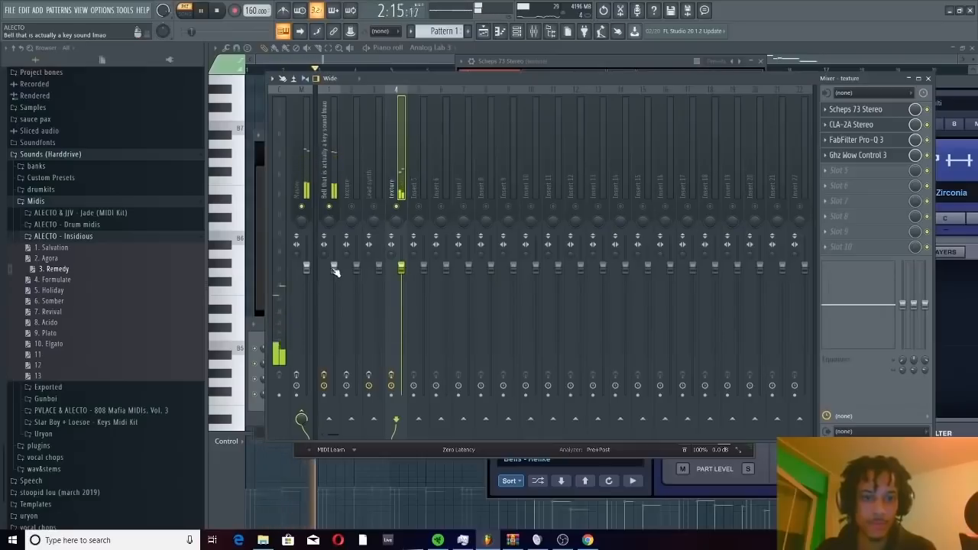
pyautogui.moveTo(335, 272); pyautogui.dragTo(335, 281)
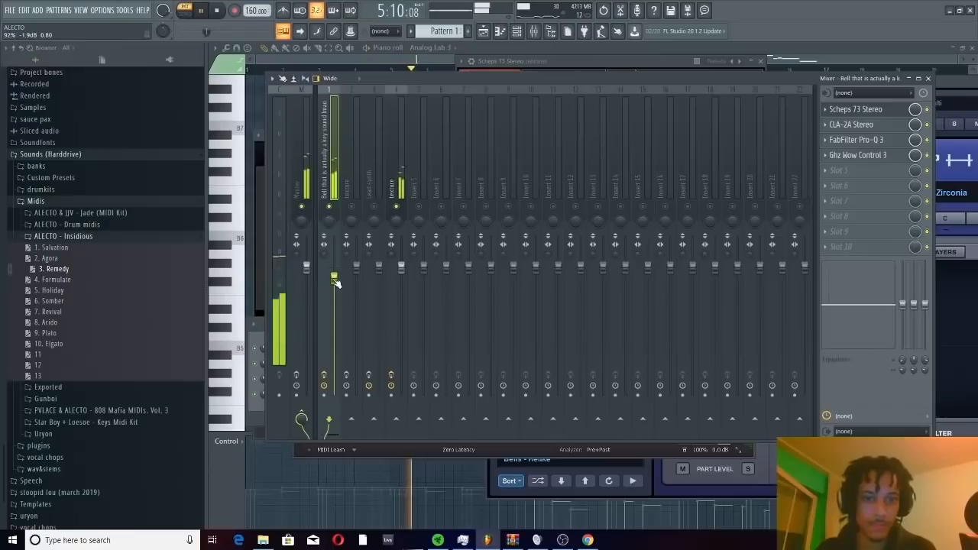
pyautogui.moveTo(401, 267); pyautogui.dragTo(401, 298)
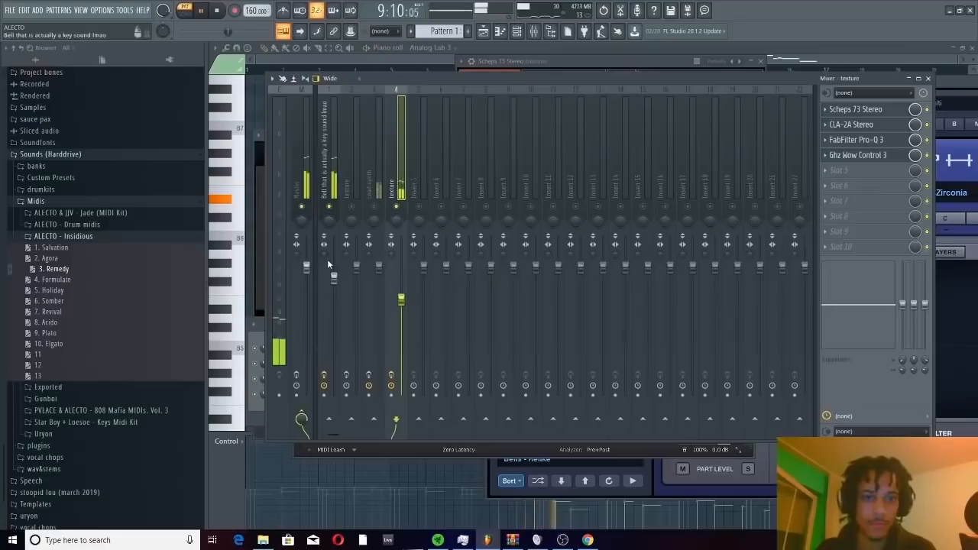
pyautogui.press('space')
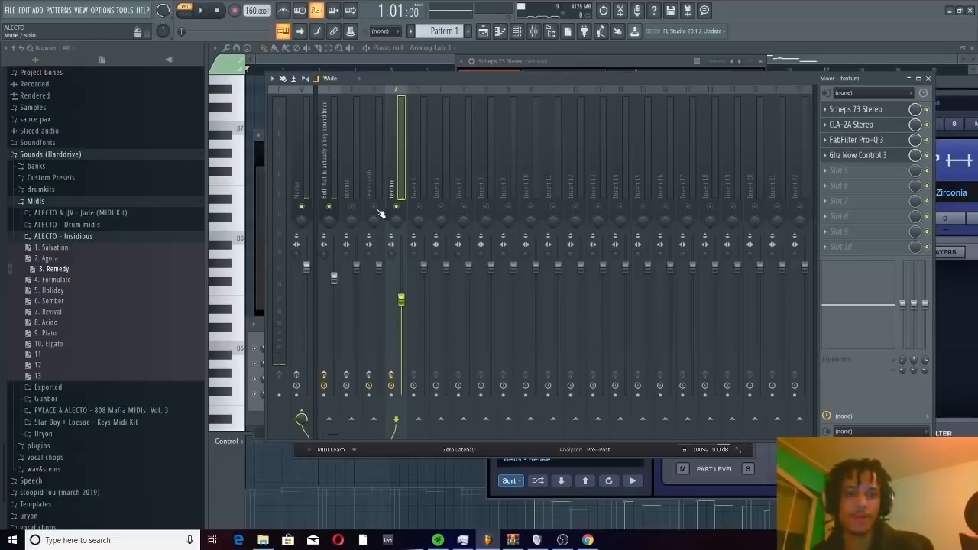
# Step: Select and solo the Lead synth track in the mixer, then bring up the channel rack
pyautogui.click(375, 182)
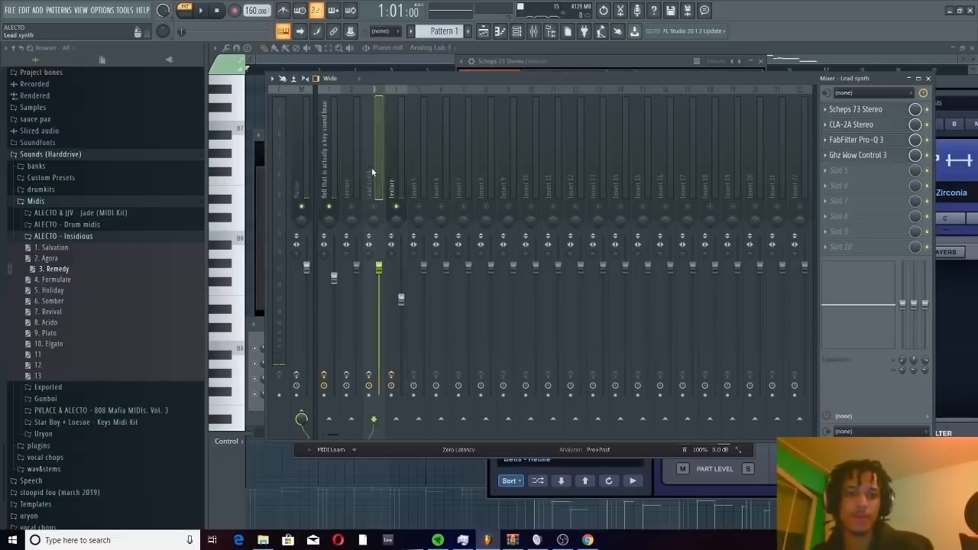
pyautogui.rightClick(374, 206)
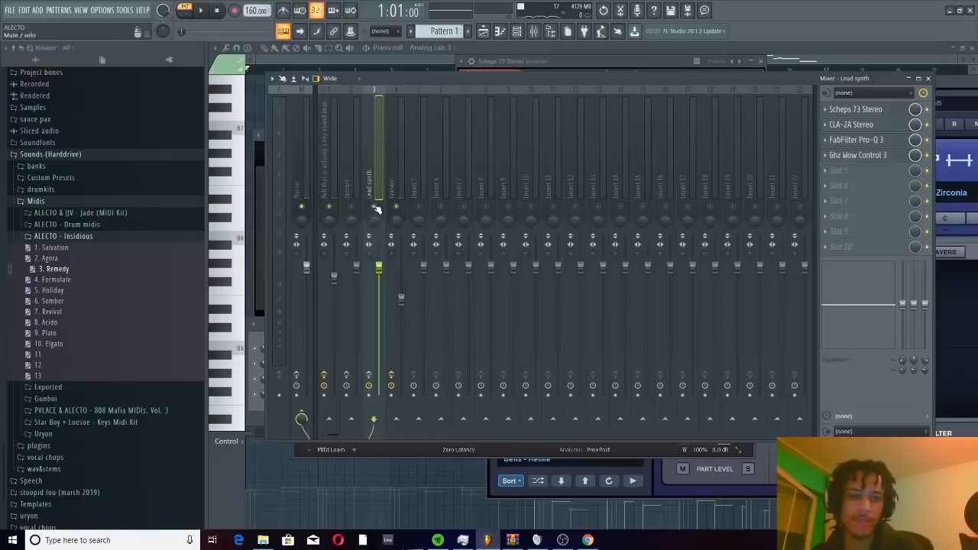
pyautogui.click(258, 410)
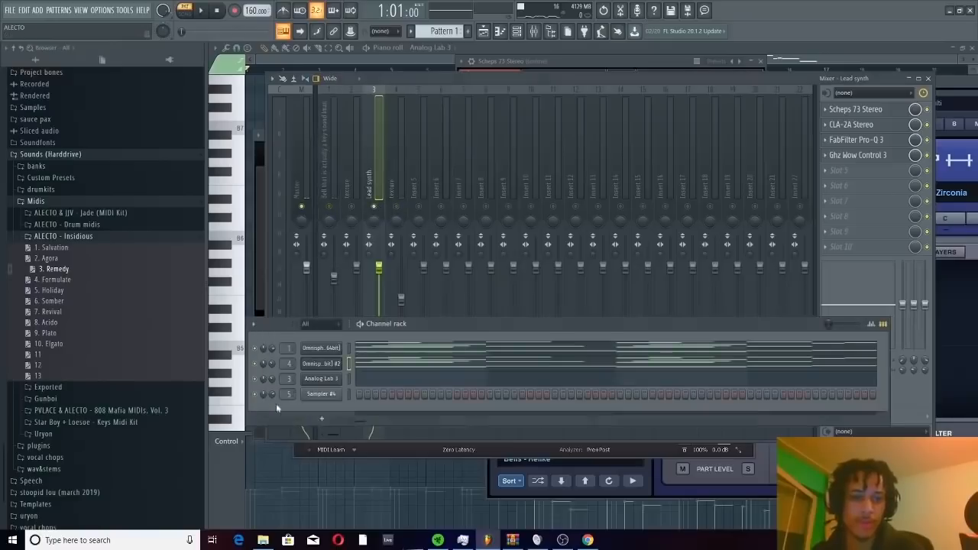
# Step: Select bars 9 to 17 as the playback range in the Analog Lab 3 piano roll and play it from the mixer
pyautogui.click(426, 382)
pyautogui.moveTo(539, 71); pyautogui.dragTo(828, 106)
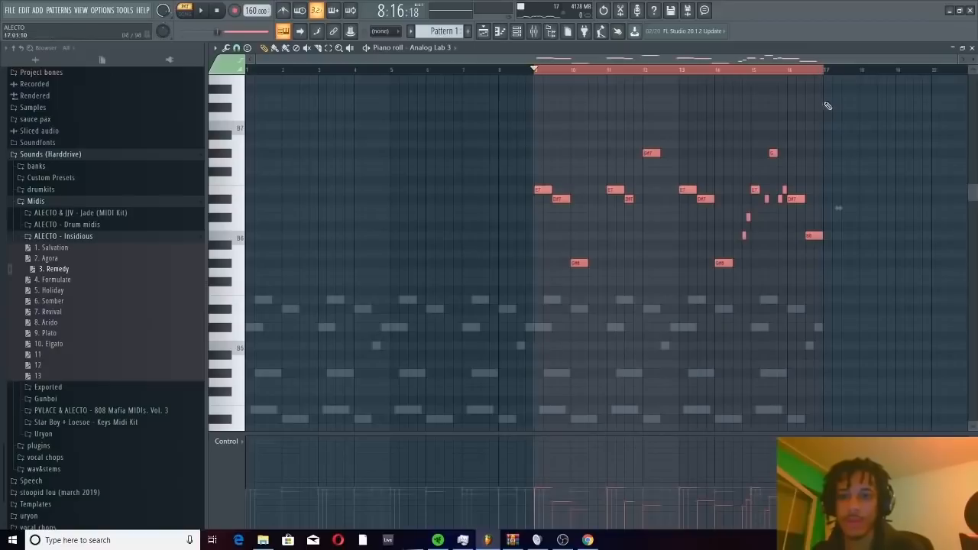
pyautogui.click(539, 80)
pyautogui.click(516, 32)
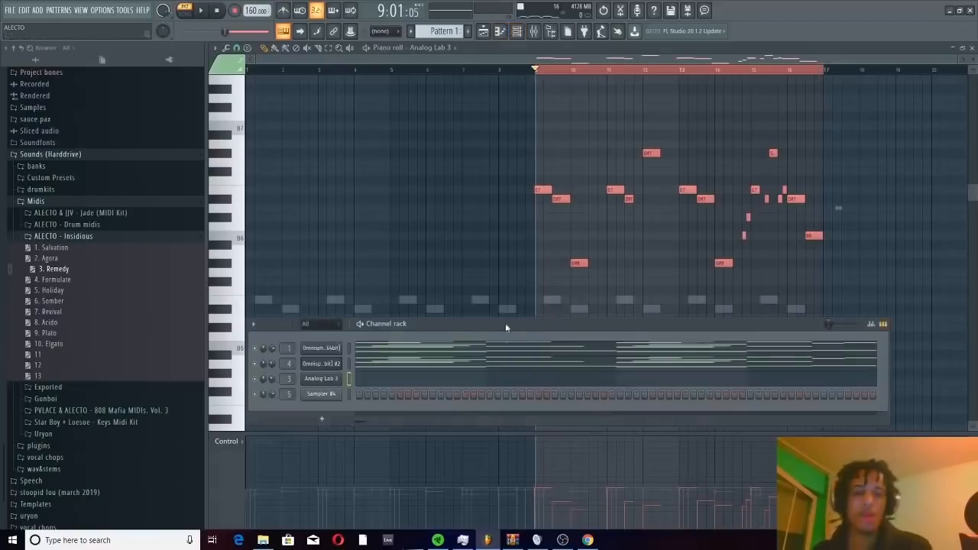
pyautogui.click(533, 30)
pyautogui.press('space')
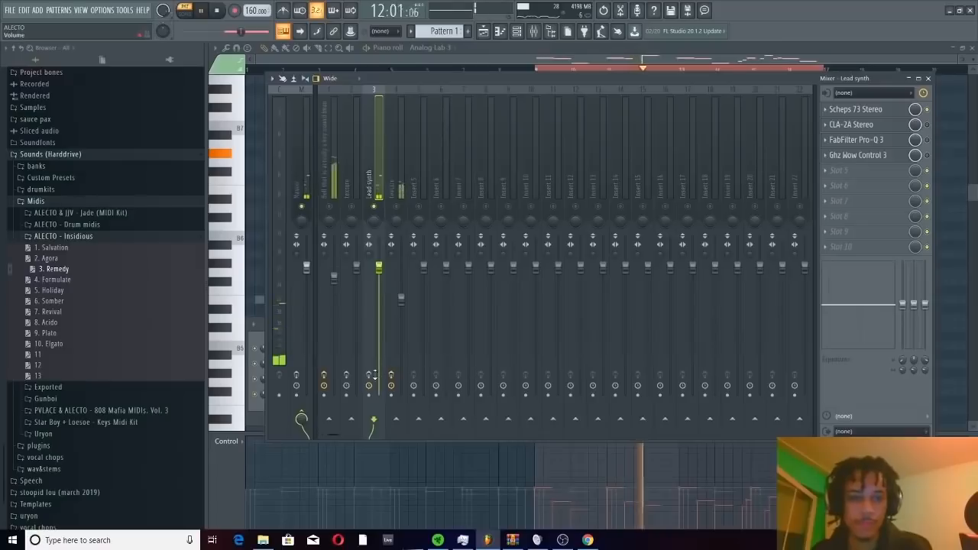
# Step: Load the Vocal 1 preset in the lead synth's Scheps 73 Stereo, raise the high gain to about 7.6 dB, and close it
pyautogui.click(848, 109)
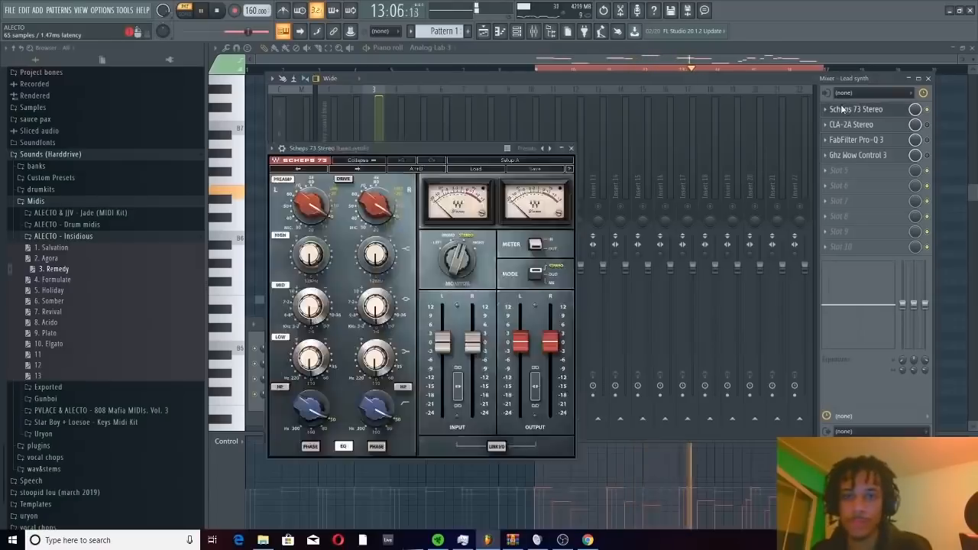
pyautogui.click(478, 170)
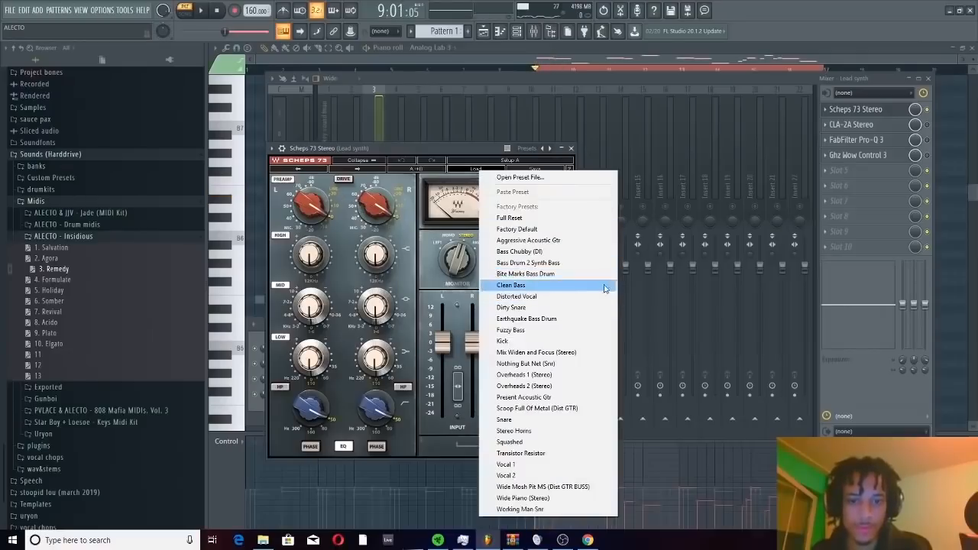
pyautogui.click(519, 465)
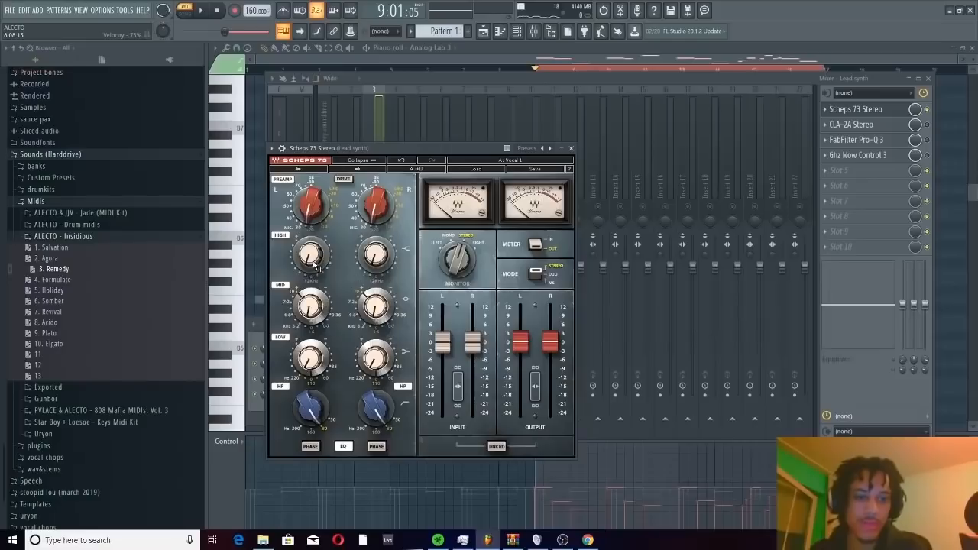
pyautogui.moveTo(314, 264); pyautogui.dragTo(314, 253)
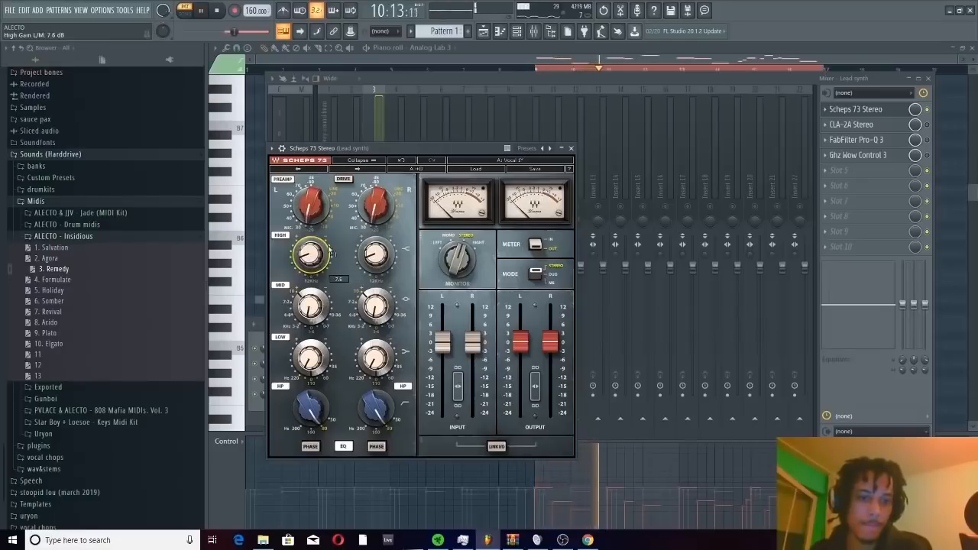
pyautogui.click(570, 149)
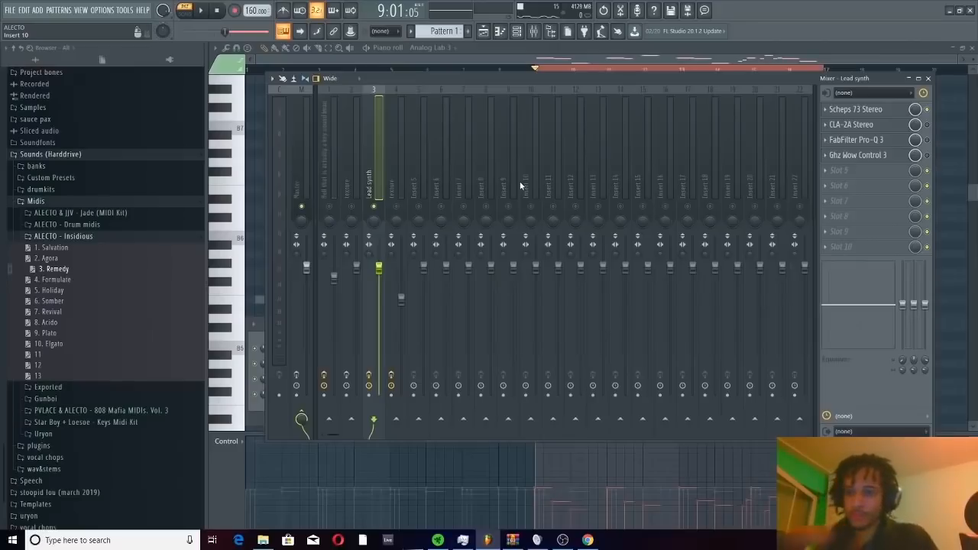
# Step: Add a low-cut band with a 96 dB/oct slope at about 1415 Hz in the lead synth's FabFilter Pro-Q 3
pyautogui.click(879, 141)
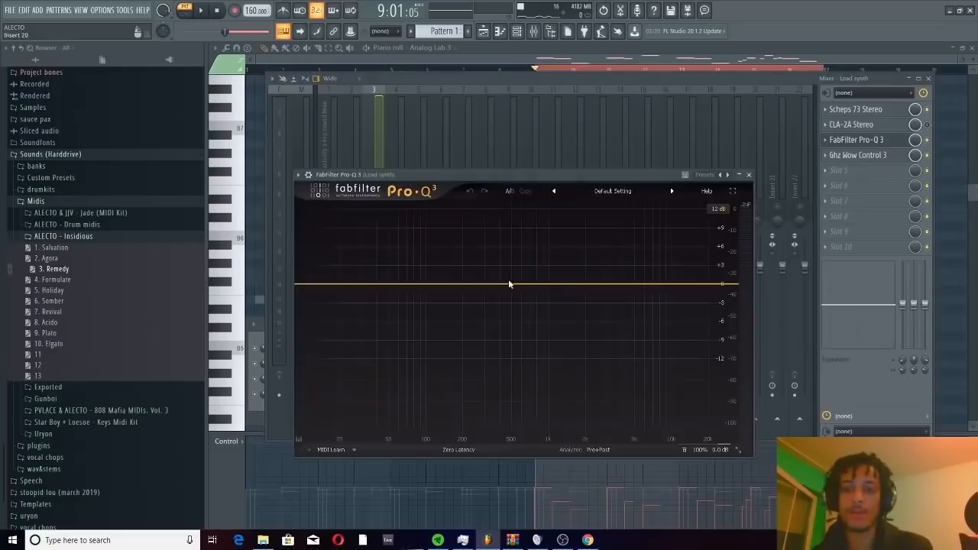
pyautogui.click(320, 285)
pyautogui.rightClick(320, 285)
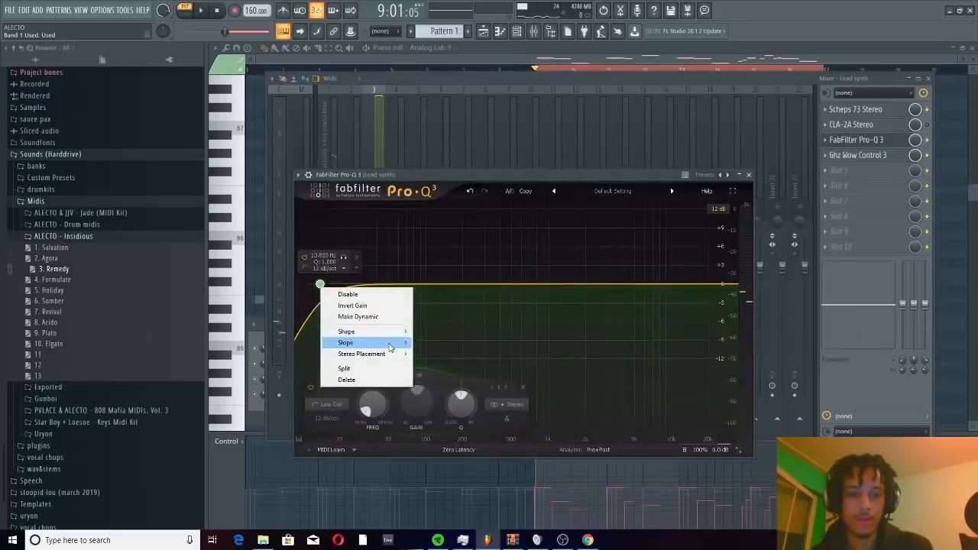
pyautogui.moveTo(367, 343)
pyautogui.click(441, 432)
pyautogui.moveTo(321, 285); pyautogui.dragTo(594, 276)
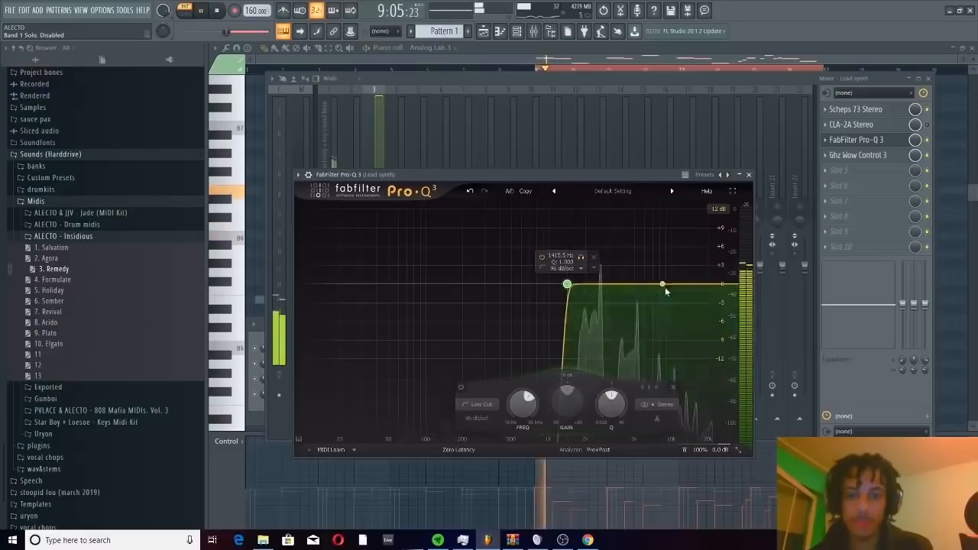
# Step: Close the lead synth's equalizer and raise the Lead synth fader while all tracks play together
pyautogui.click(749, 176)
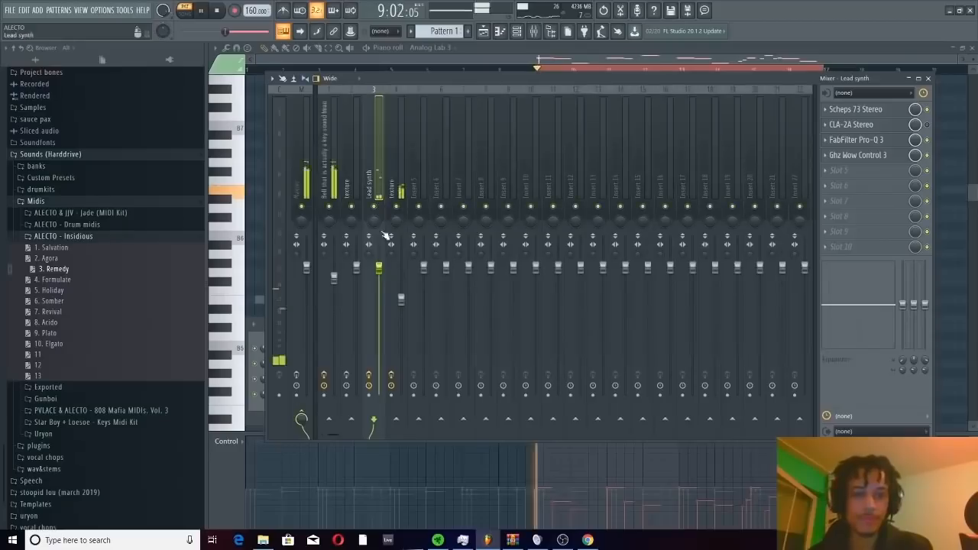
pyautogui.moveTo(381, 273); pyautogui.dragTo(382, 260)
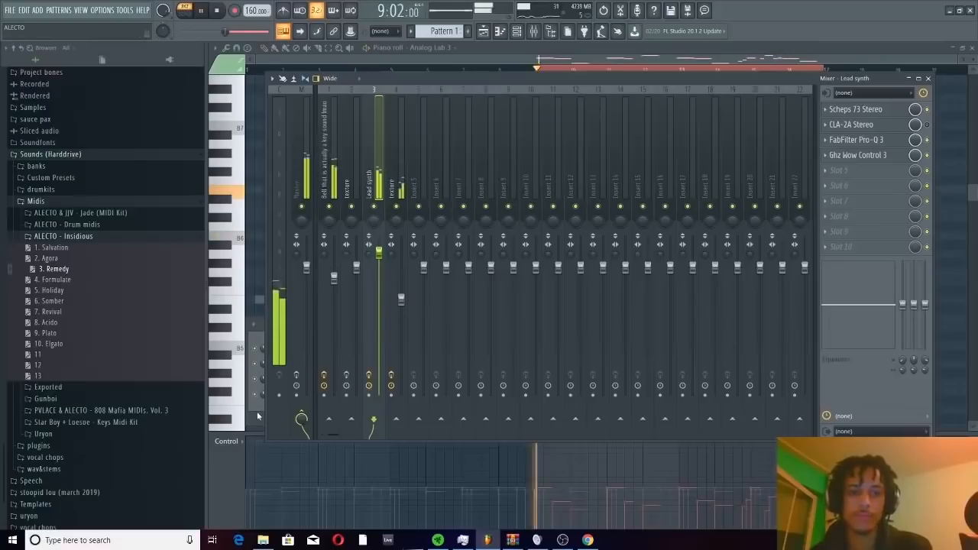
# Step: Stop playback, clear the bars 9 to 17 playback range, and move the channel rack to the upper part of the piano roll
pyautogui.press('F6')
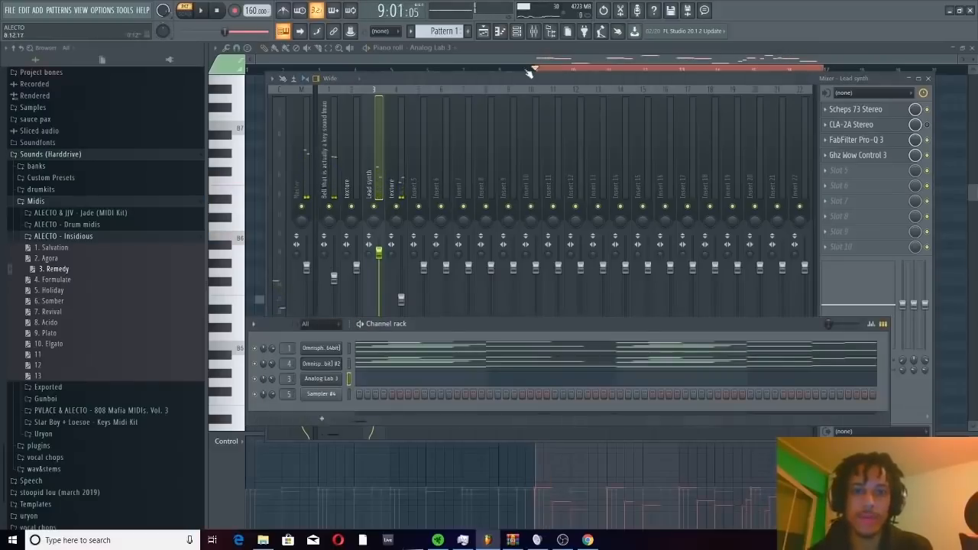
pyautogui.doubleClick(528, 72)
pyautogui.click(487, 75)
pyautogui.press('space')
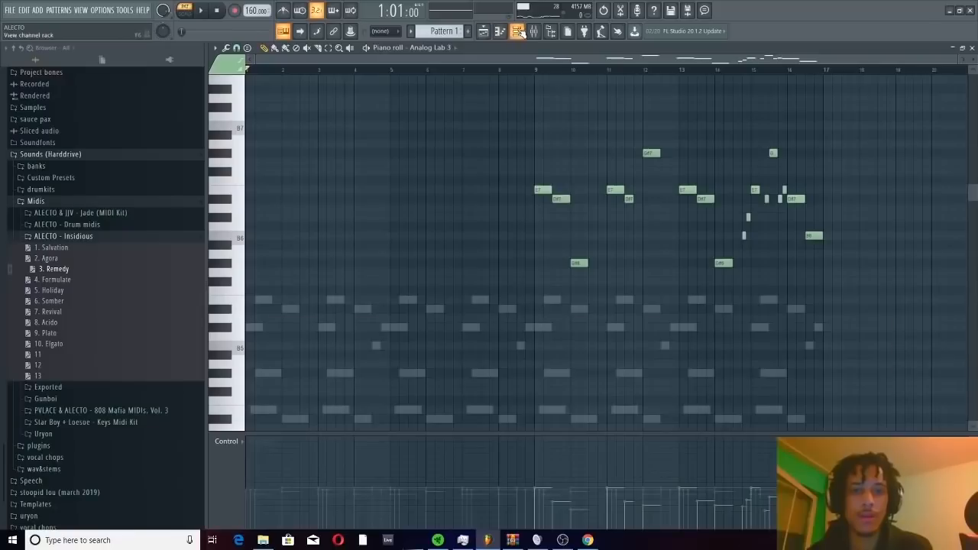
pyautogui.click(518, 31)
pyautogui.moveTo(438, 329); pyautogui.dragTo(440, 122)
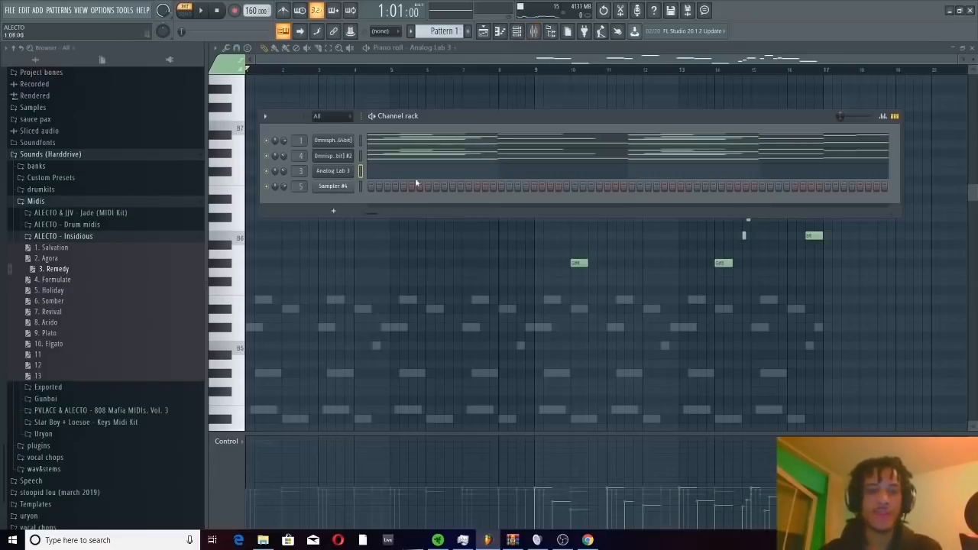
# Step: Play the whole pattern and set the Analog Lab 3 channel volume to about 31% by ear
pyautogui.click(201, 11)
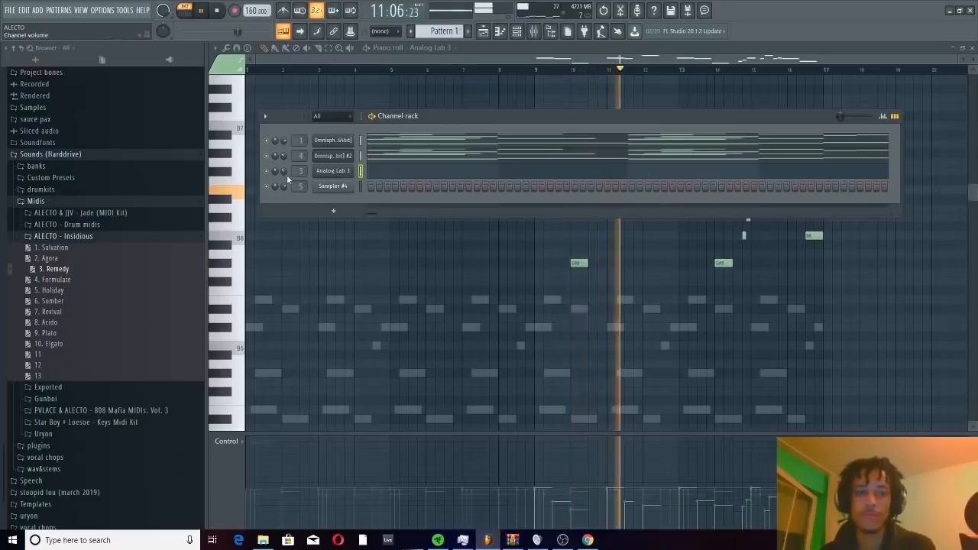
pyautogui.moveTo(287, 176); pyautogui.dragTo(285, 174)
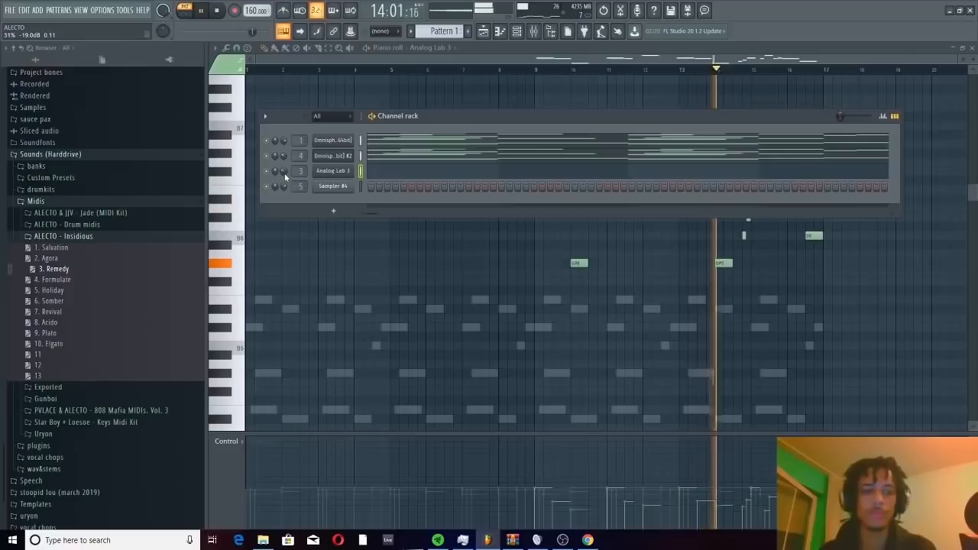
pyautogui.click(221, 10)
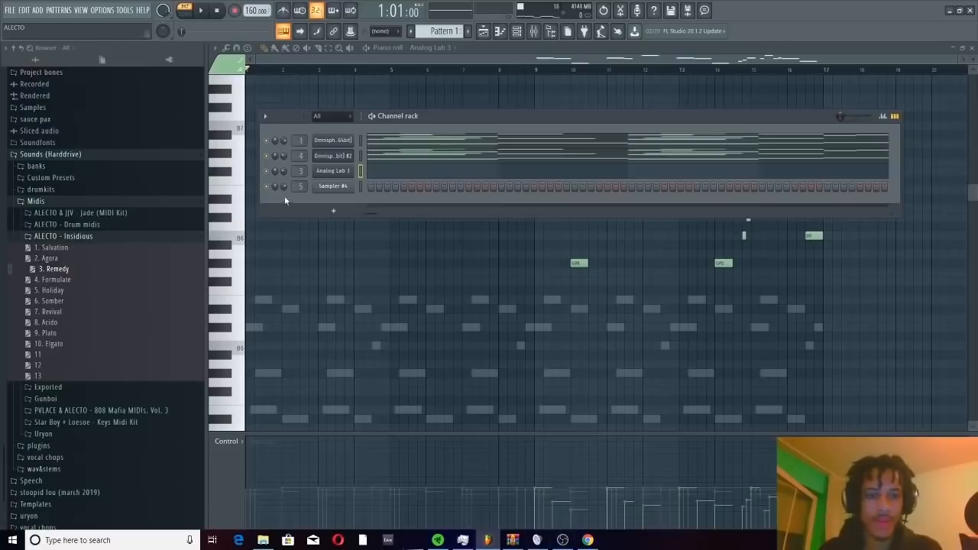
# Step: Replace the Sampler #4 channel with an Omnisphere instrument and move its window up so the whole patch browser is visible
pyautogui.rightClick(336, 190)
pyautogui.moveTo(412, 278)
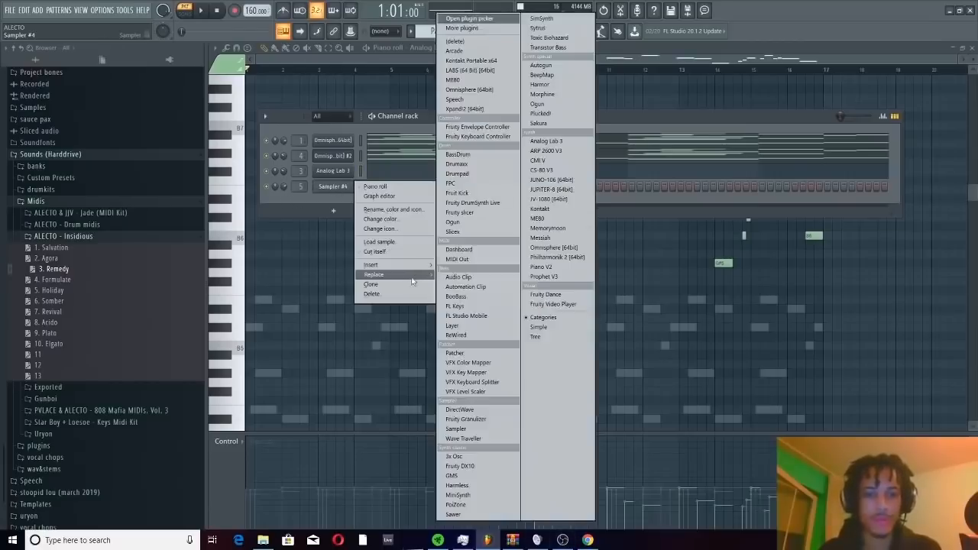
pyautogui.click(469, 89)
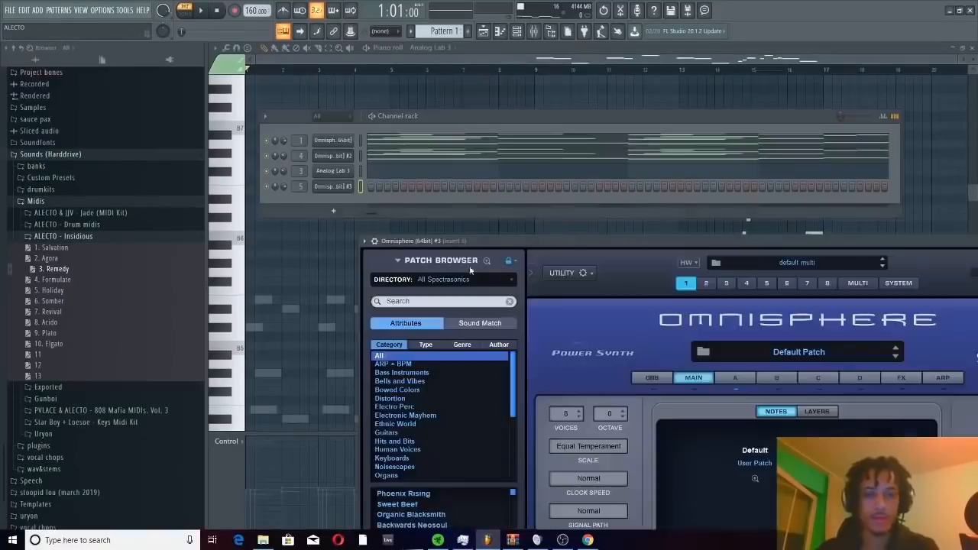
pyautogui.moveTo(473, 242); pyautogui.dragTo(409, 78)
# Step: Load the Vocals - Nitrus Brio patch from the ALECTO - Sidereal sharing bank, copy the existing melody notes into its channel, and solo it
pyautogui.click(405, 115)
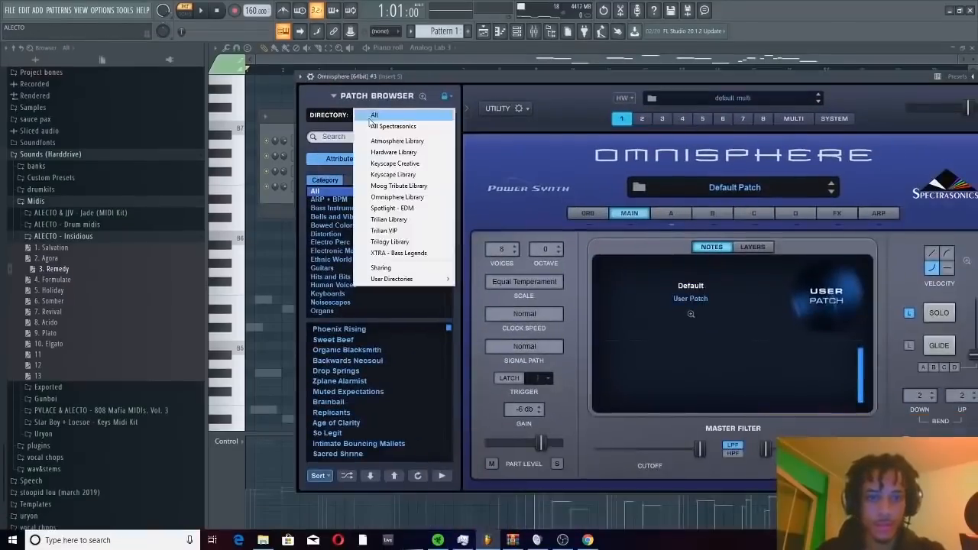
pyautogui.click(381, 268)
pyautogui.click(356, 210)
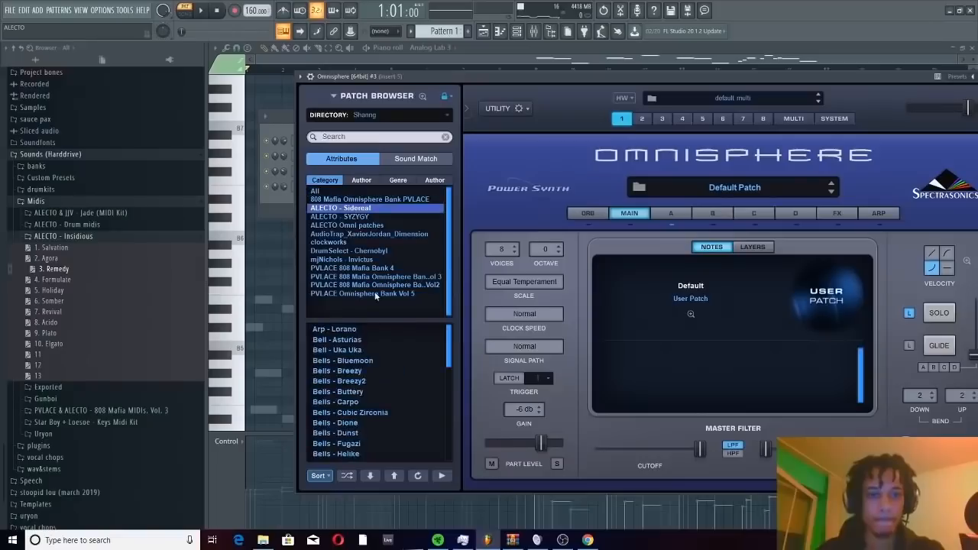
pyautogui.moveTo(447, 348); pyautogui.dragTo(452, 452)
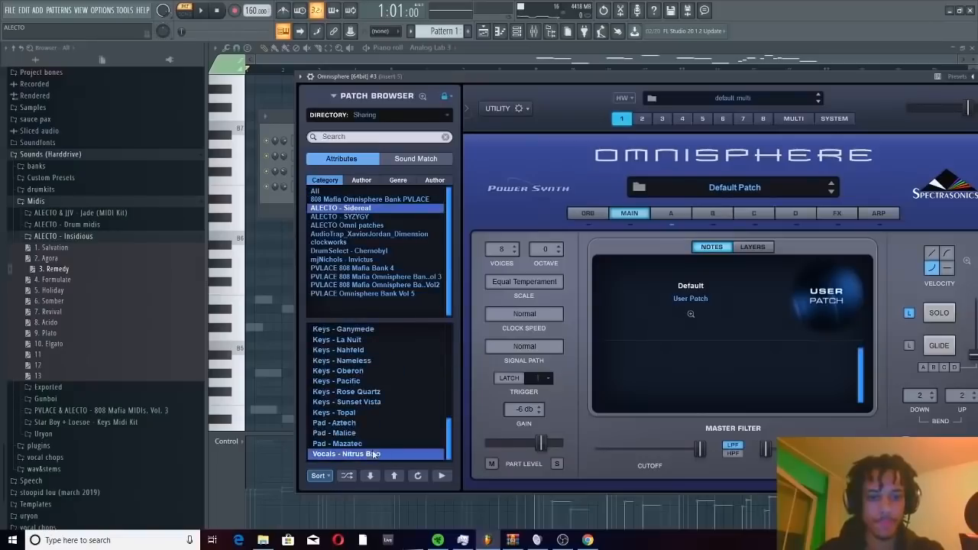
pyautogui.click(268, 200)
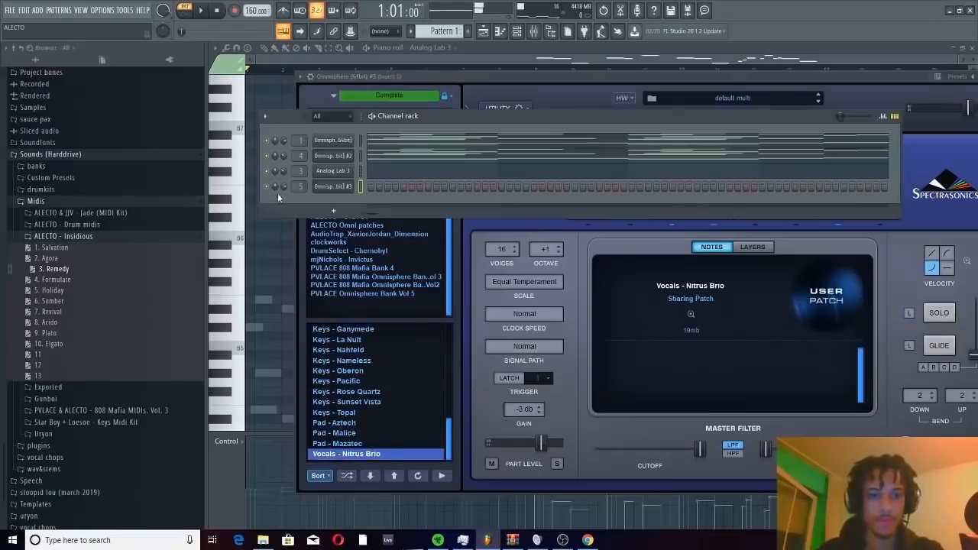
pyautogui.click(363, 187)
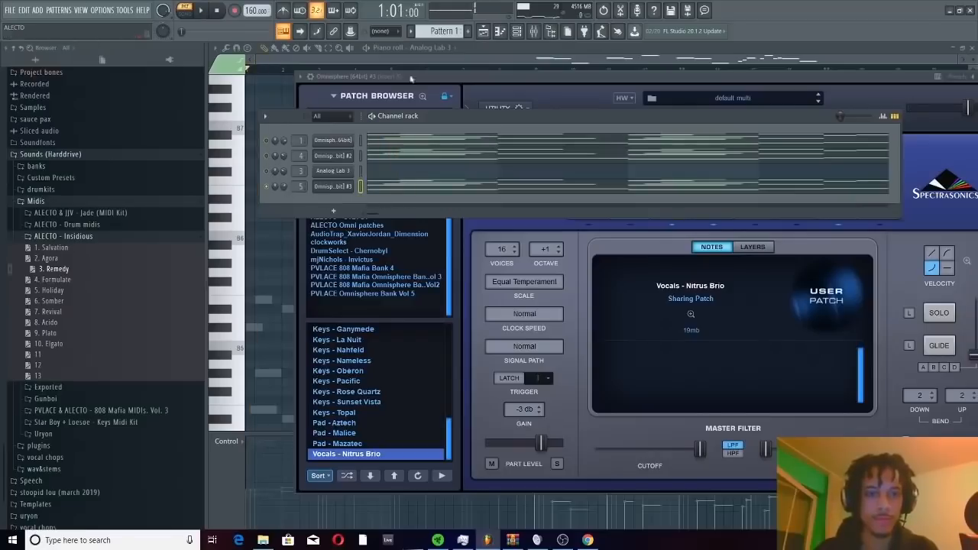
# Step: Play the soloed vocal channel from the mixer and lower the Insert 5 fader slightly
pyautogui.click(536, 33)
pyautogui.press('space')
pyautogui.moveTo(425, 269); pyautogui.dragTo(428, 280)
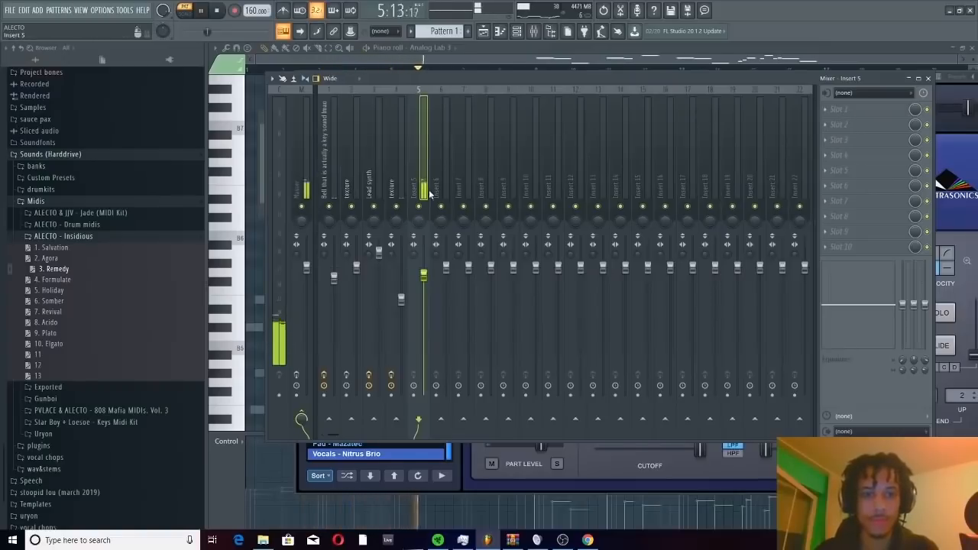
pyautogui.press('space')
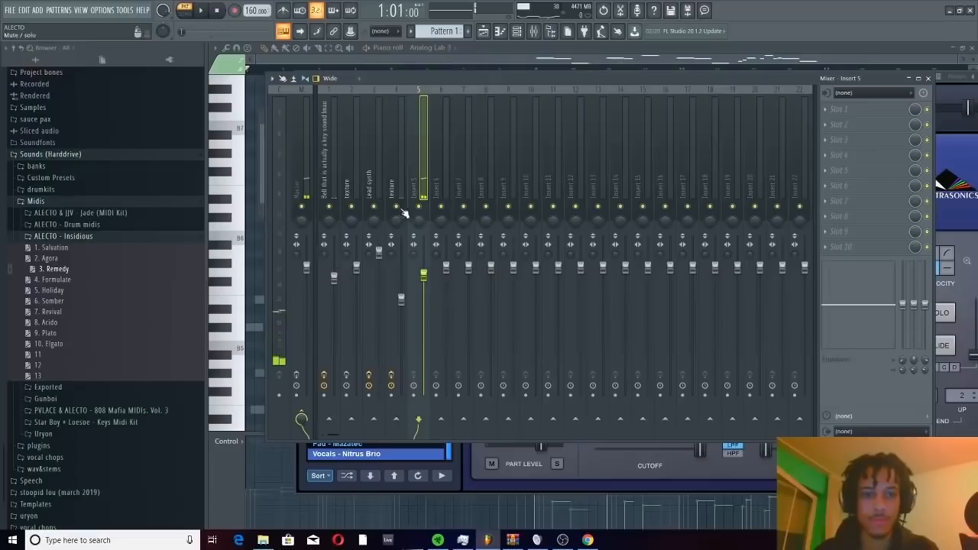
pyautogui.press('space')
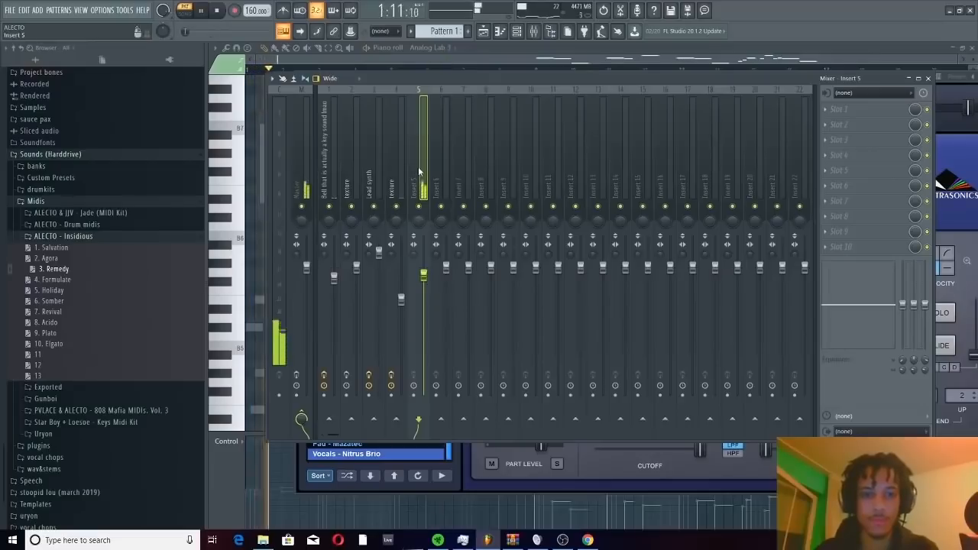
pyautogui.press('space')
pyautogui.press('F6')
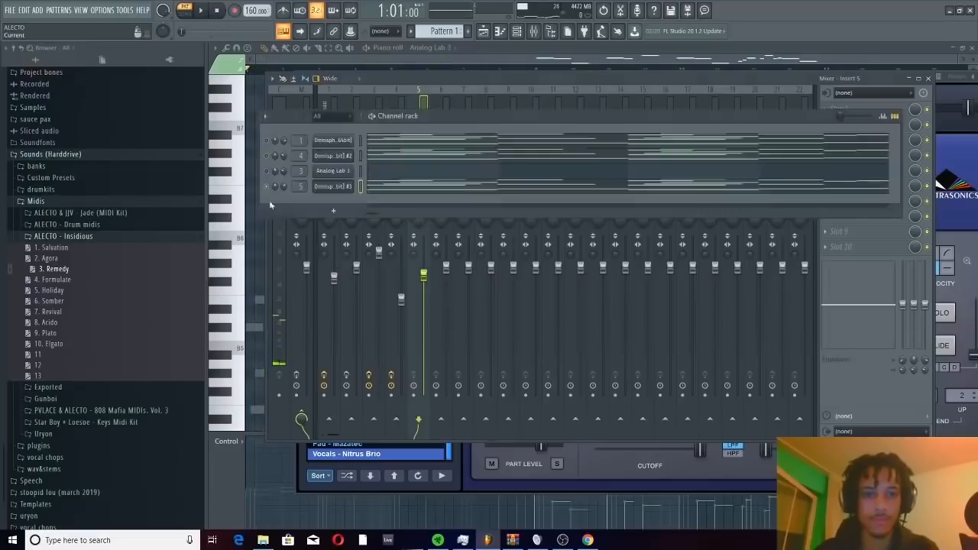
pyautogui.click(426, 103)
pyautogui.click(850, 110)
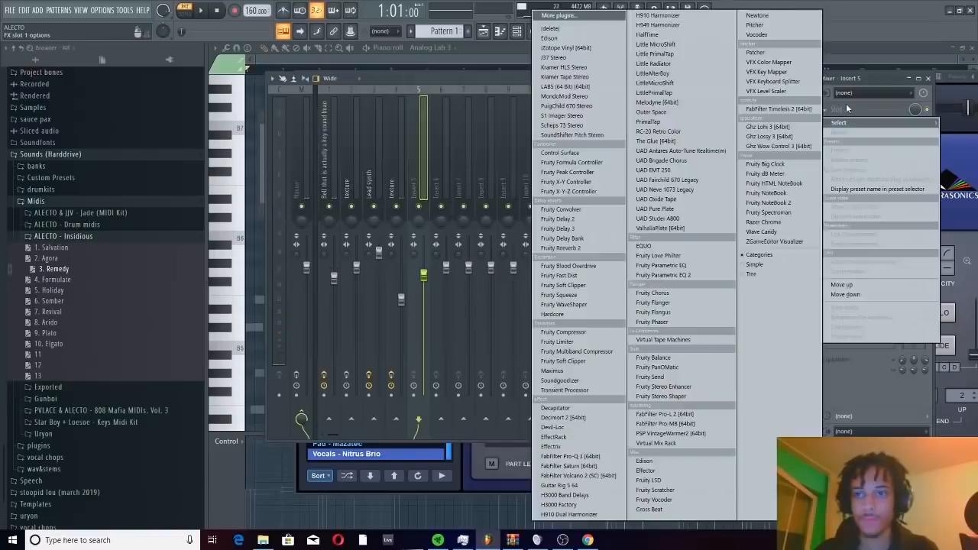
pyautogui.click(419, 147)
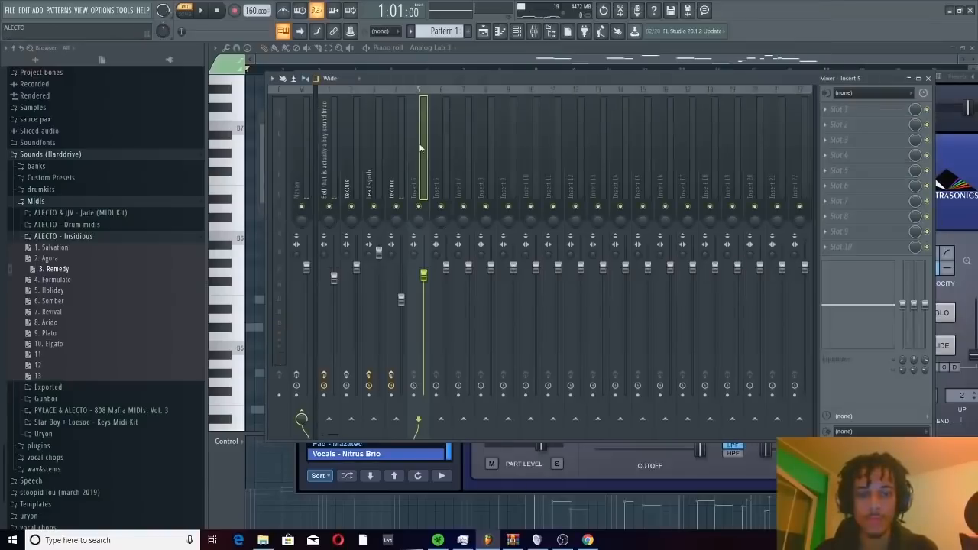
pyautogui.click(845, 113)
pyautogui.click(845, 113)
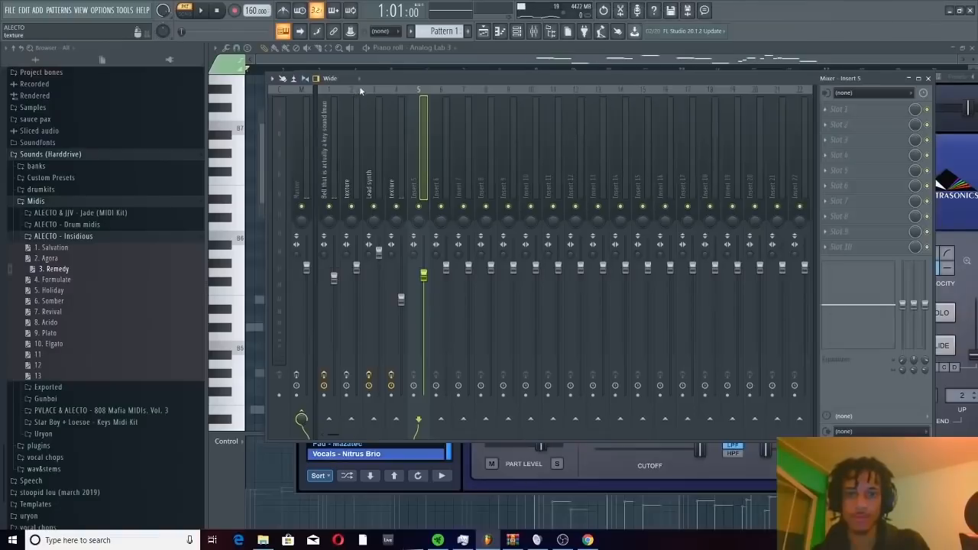
# Step: Replay the soloed vocal, unsolo it in the channel rack, and play the pattern with and without the vocal channel
pyautogui.moveTo(386, 84); pyautogui.dragTo(425, 72)
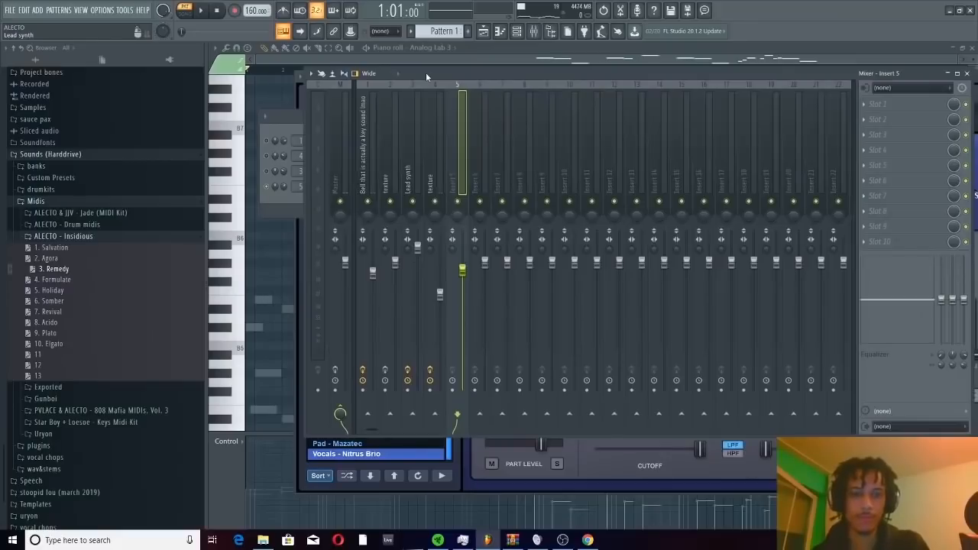
pyautogui.press('space')
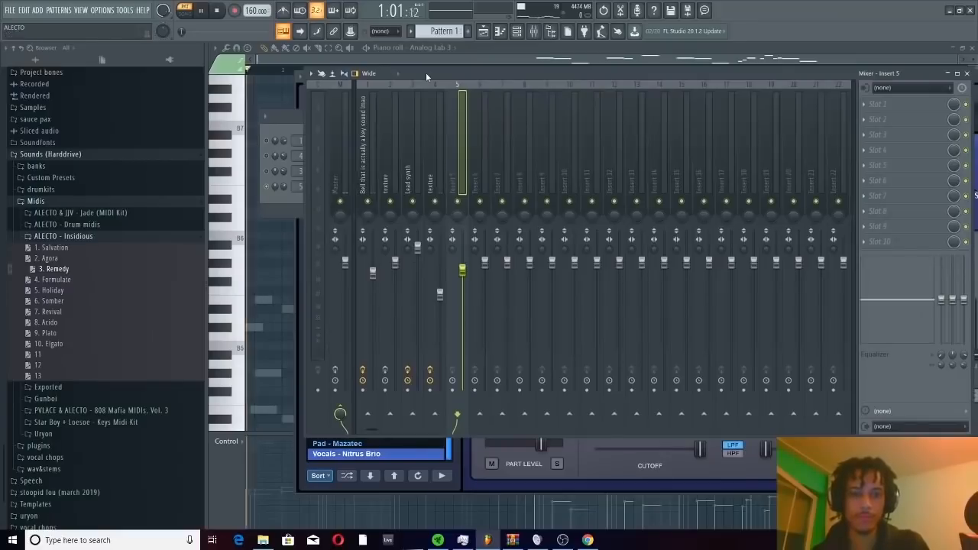
pyautogui.press('space')
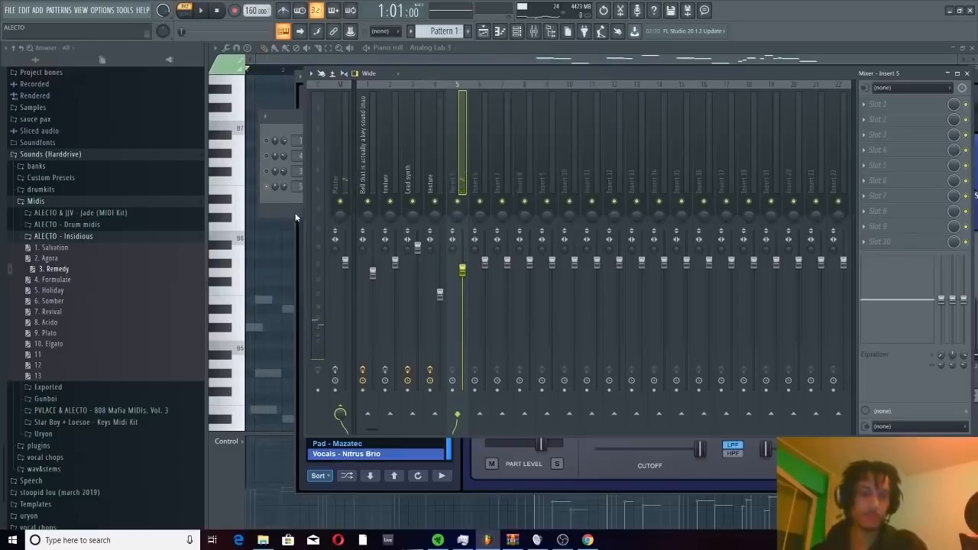
pyautogui.click(269, 204)
pyautogui.press('space')
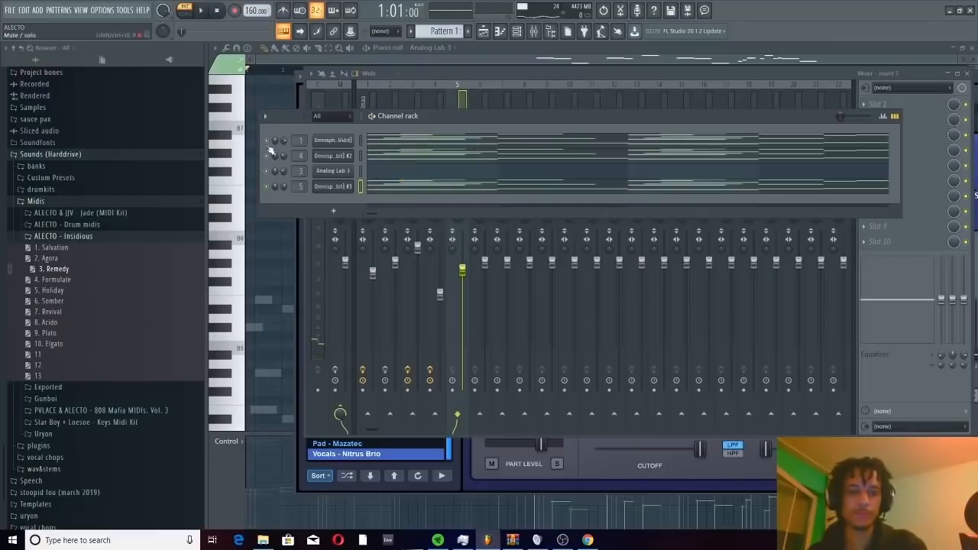
pyautogui.press('space')
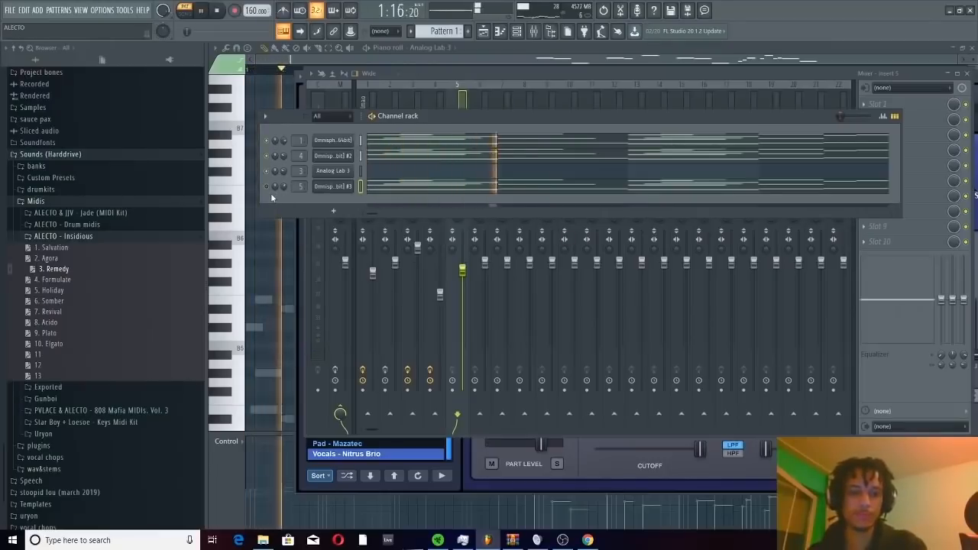
pyautogui.press('space')
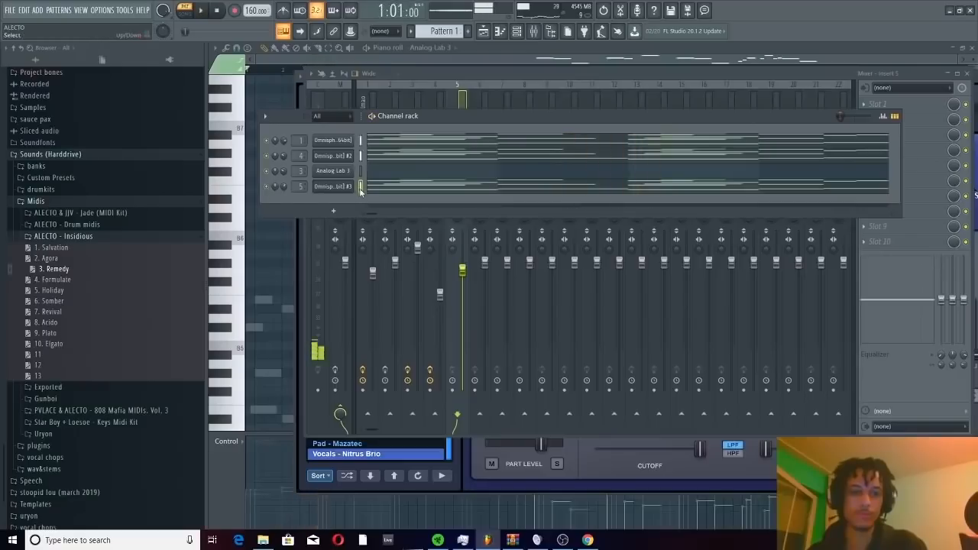
# Step: Remove the copied notes from the Omnisphere #3 channel and open its piano roll
pyautogui.press('space')
pyautogui.rightClick(361, 189)
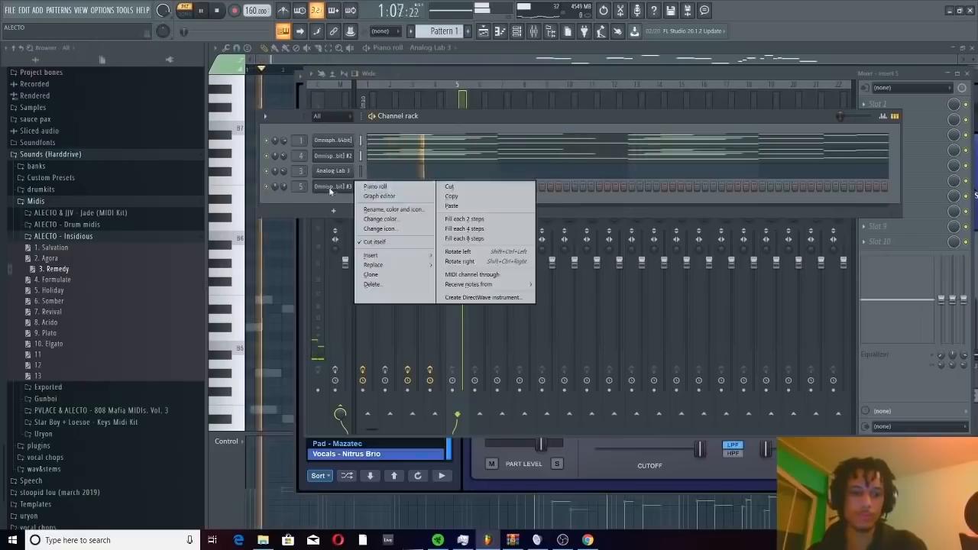
pyautogui.click(375, 188)
# Step: Draw one long note lasting almost five bars for the vocal and place it on G#5 around bar 2
pyautogui.press('space')
pyautogui.click(248, 163)
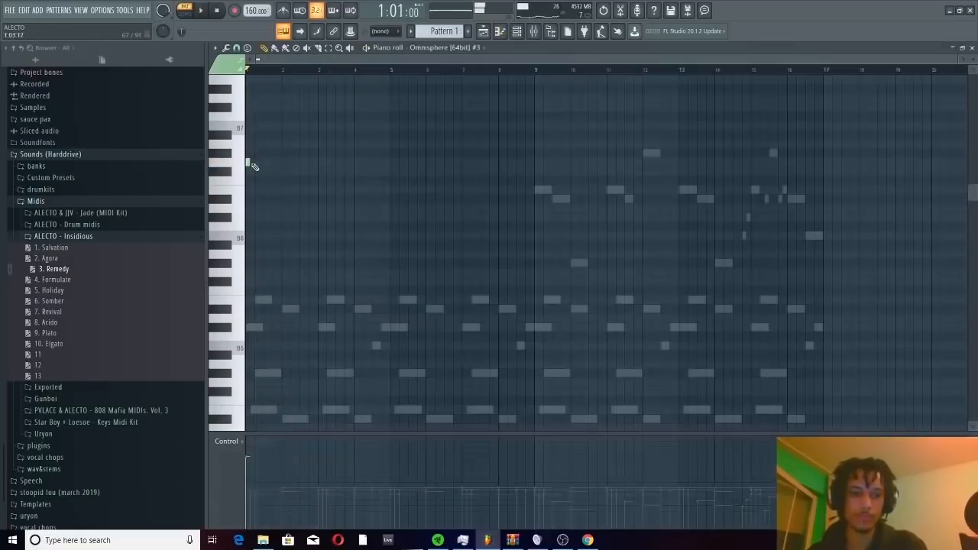
pyautogui.moveTo(249, 162); pyautogui.dragTo(421, 162)
pyautogui.moveTo(314, 160); pyautogui.dragTo(339, 369)
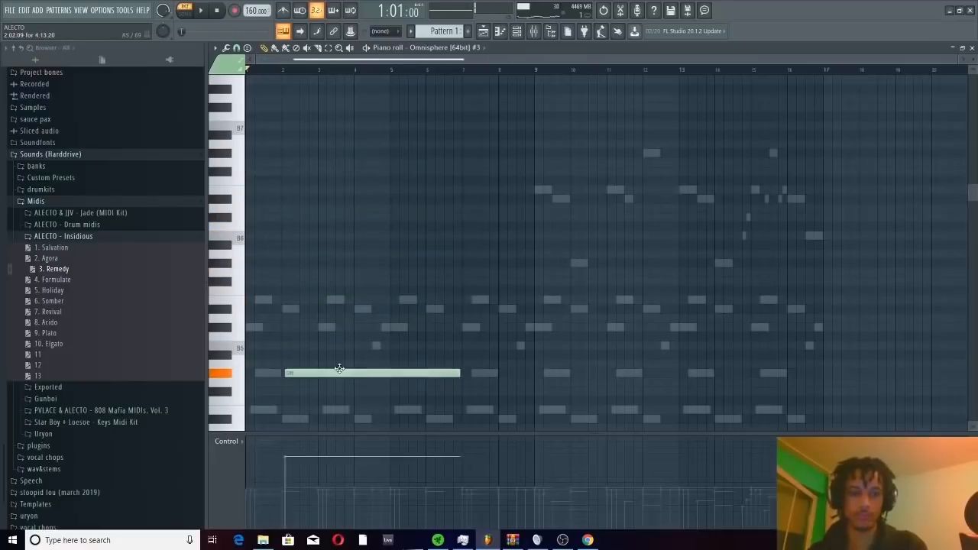
# Step: Play the long vocal note with the melody and set the Omnisphere #3 channel volume to about 69%
pyautogui.press('space')
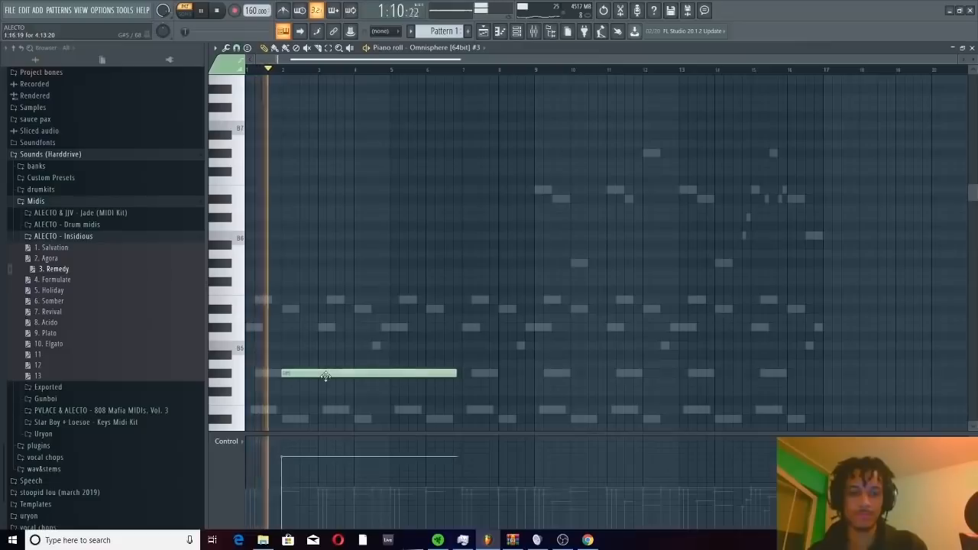
pyautogui.click(516, 34)
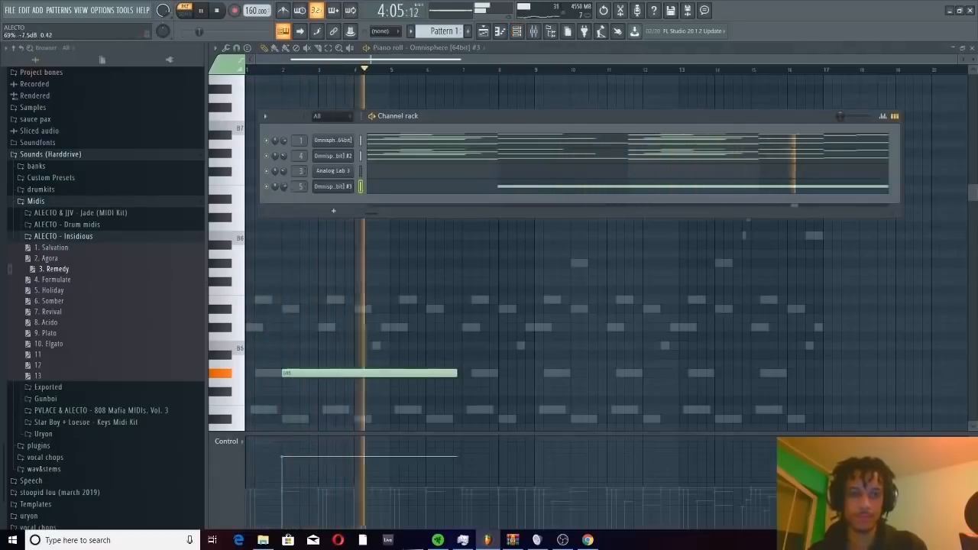
pyautogui.press('space')
pyautogui.press('space')
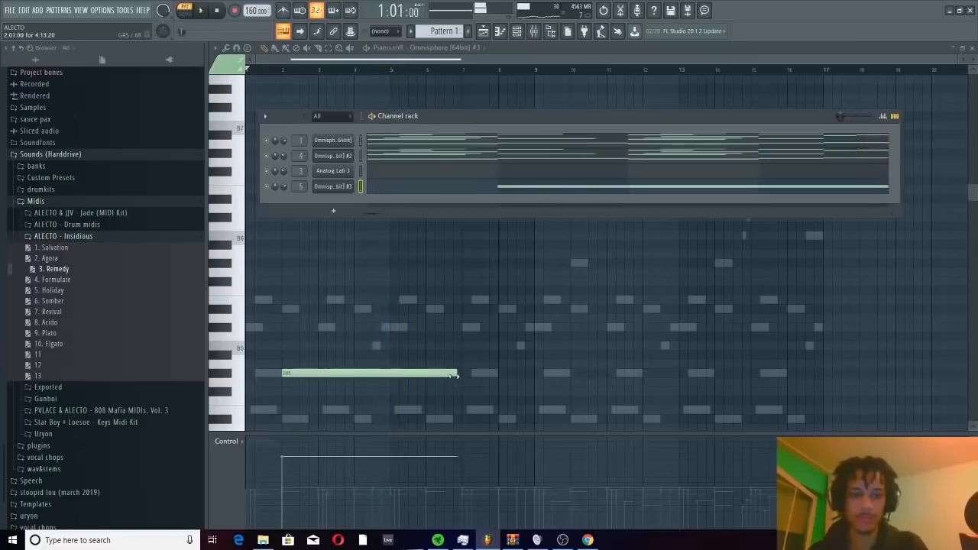
# Step: Shorten the G#5 vocal note to end at bar 5 and add an equally long C#5 note starting at bar 5
pyautogui.moveTo(456, 375); pyautogui.dragTo(387, 381)
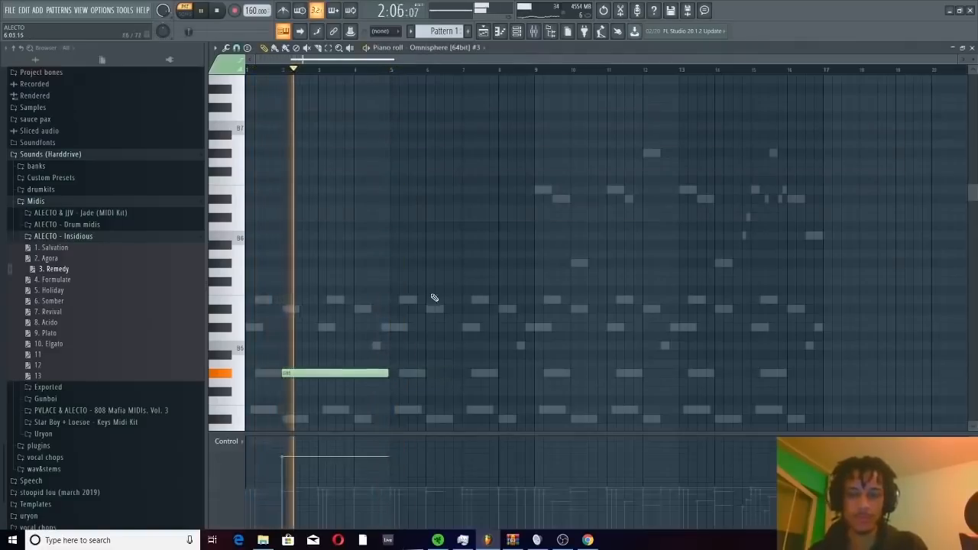
pyautogui.scroll(-1, 403, 304)
pyautogui.scroll(-3, 404, 305)
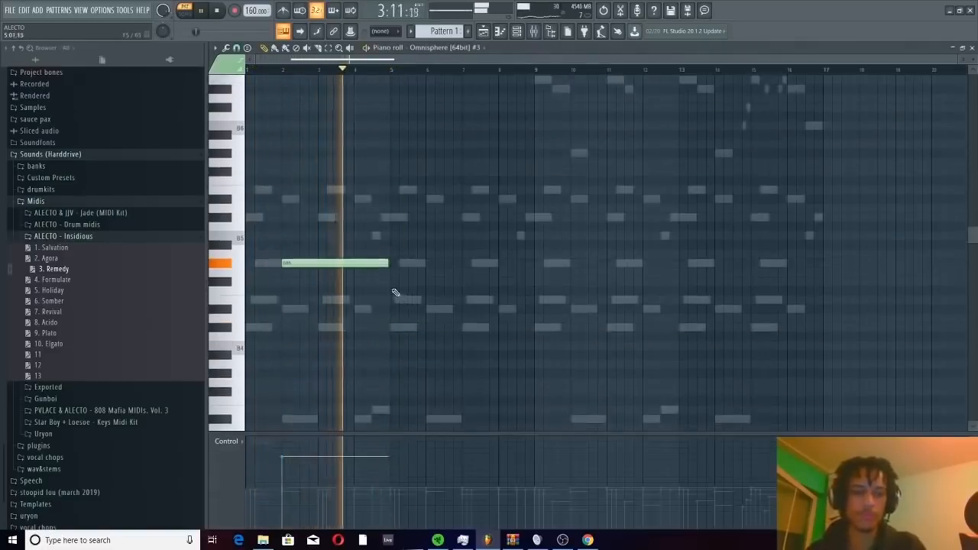
pyautogui.click(392, 327)
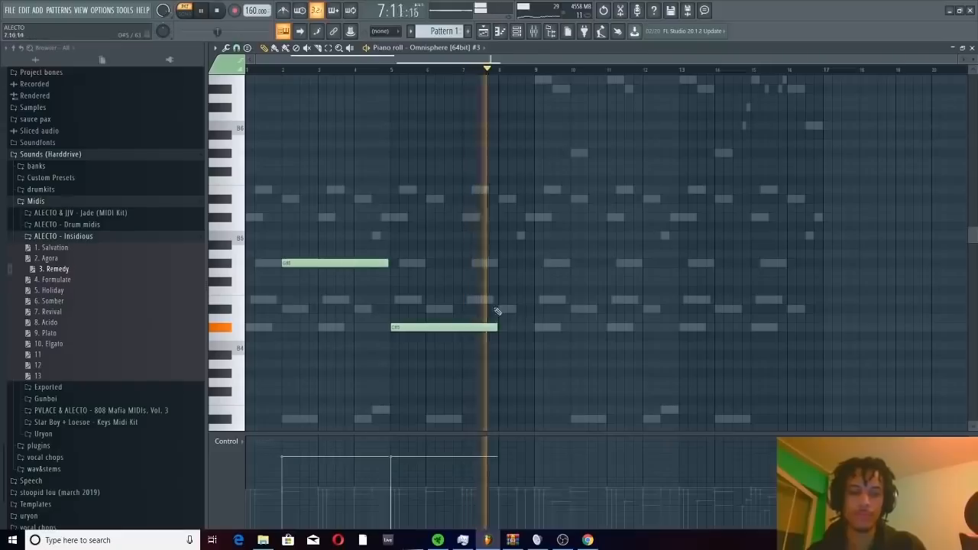
# Step: Add more long vocal notes: G#5 at bar 9, C#5 at bar 13, and G#4 from bar 15 shortened to end at bar 17
pyautogui.click(538, 264)
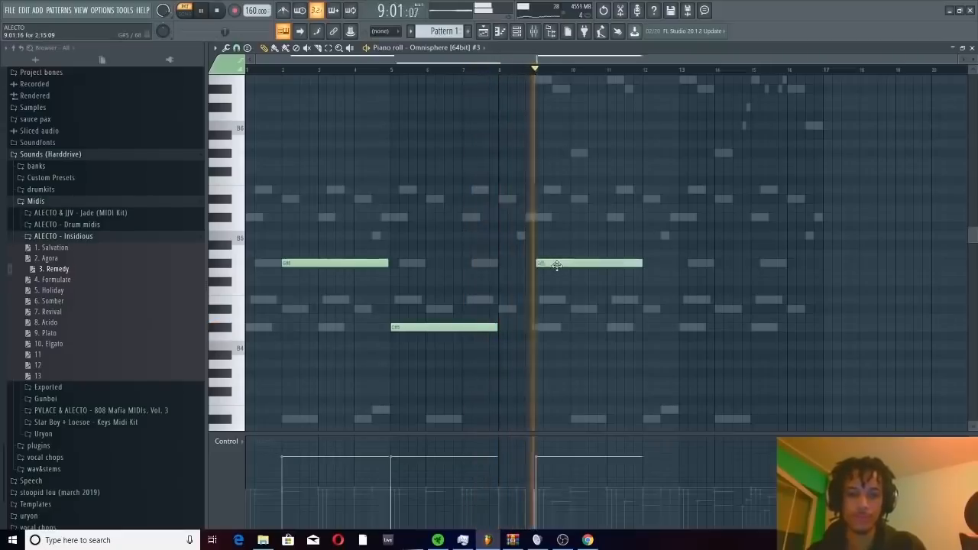
pyautogui.click(683, 328)
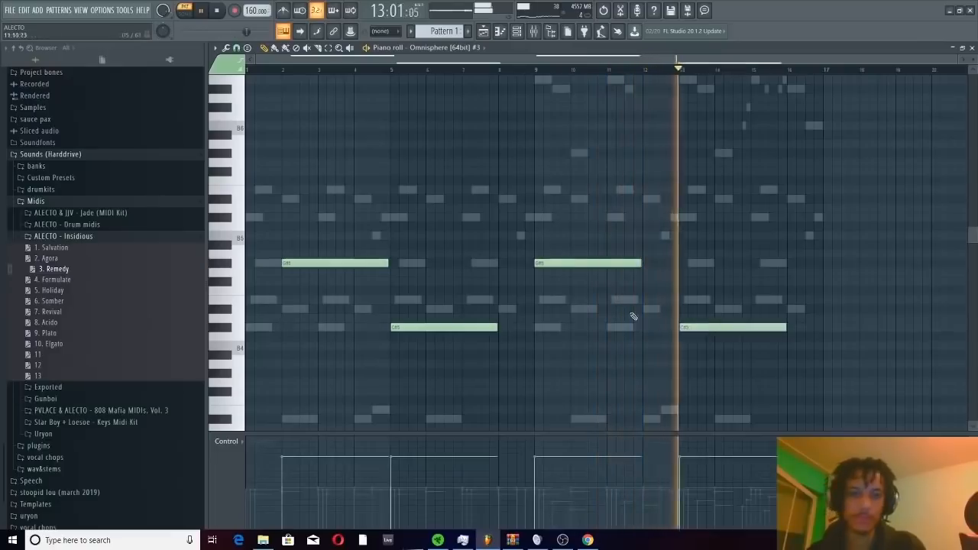
pyautogui.scroll(-3, 563, 214)
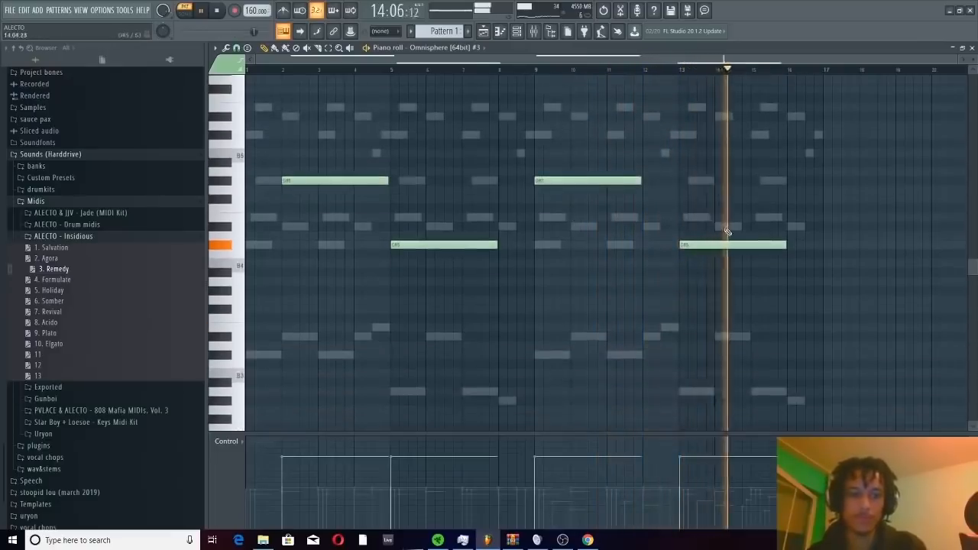
pyautogui.click(751, 300)
pyautogui.press('space')
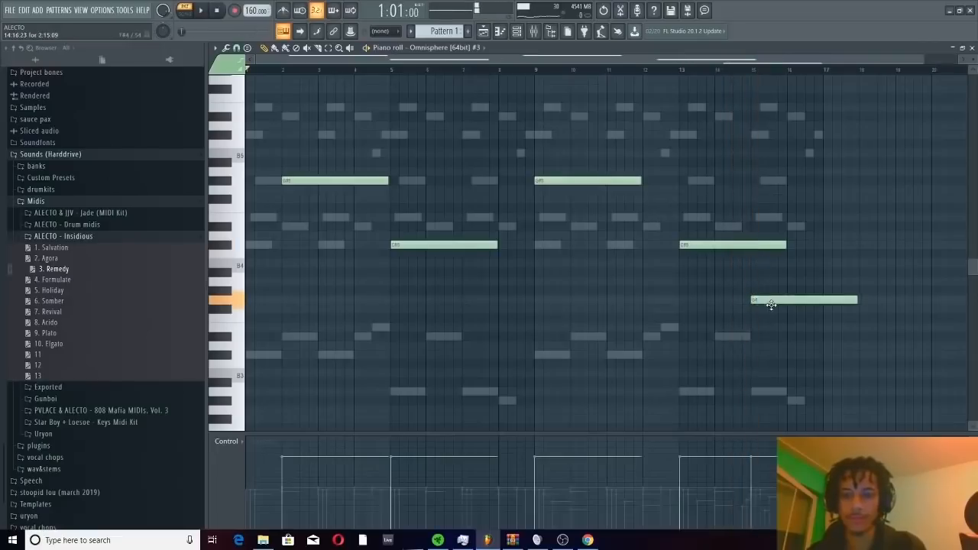
pyautogui.moveTo(771, 304); pyautogui.dragTo(823, 304)
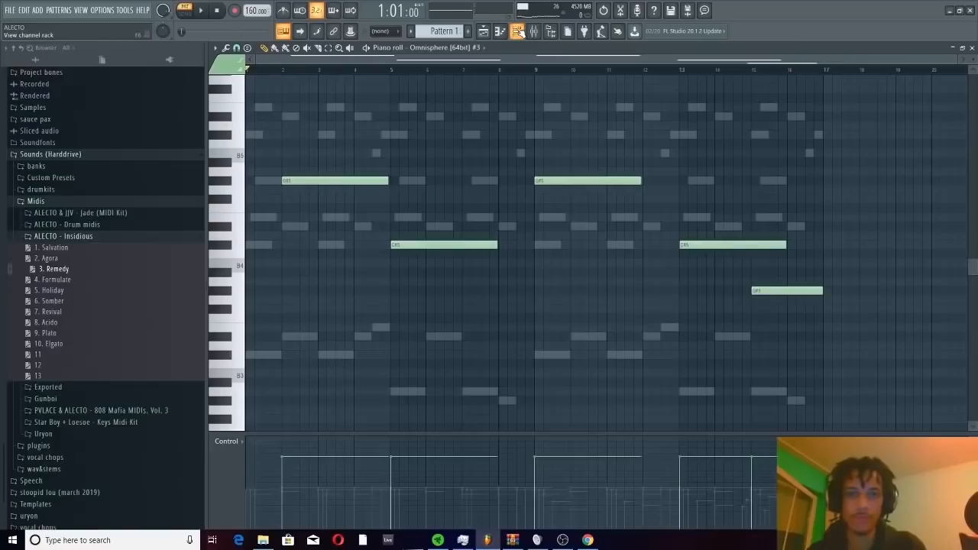
# Step: Turn on Drive in the Scheps 73 on mixer track Insert 5 and adjust its left preamp gain
pyautogui.click(534, 31)
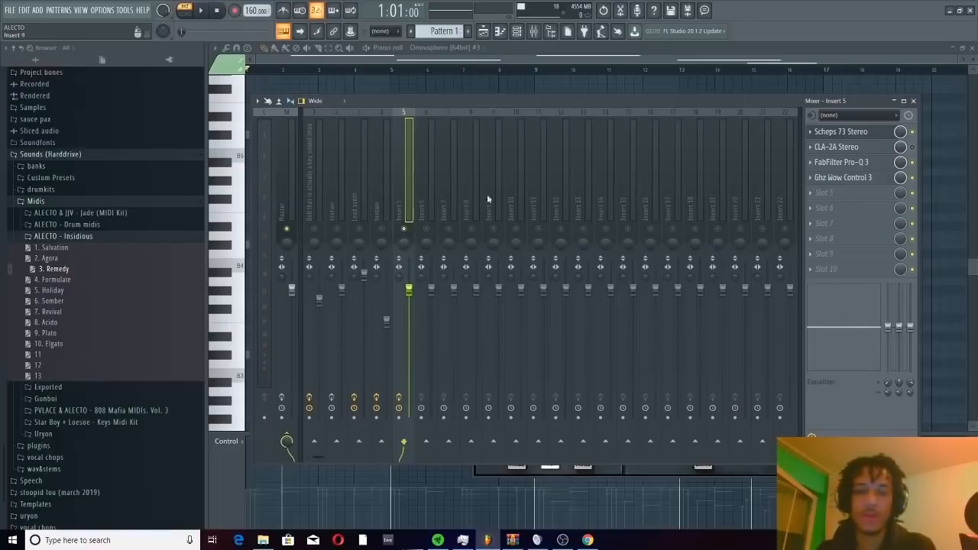
pyautogui.click(857, 137)
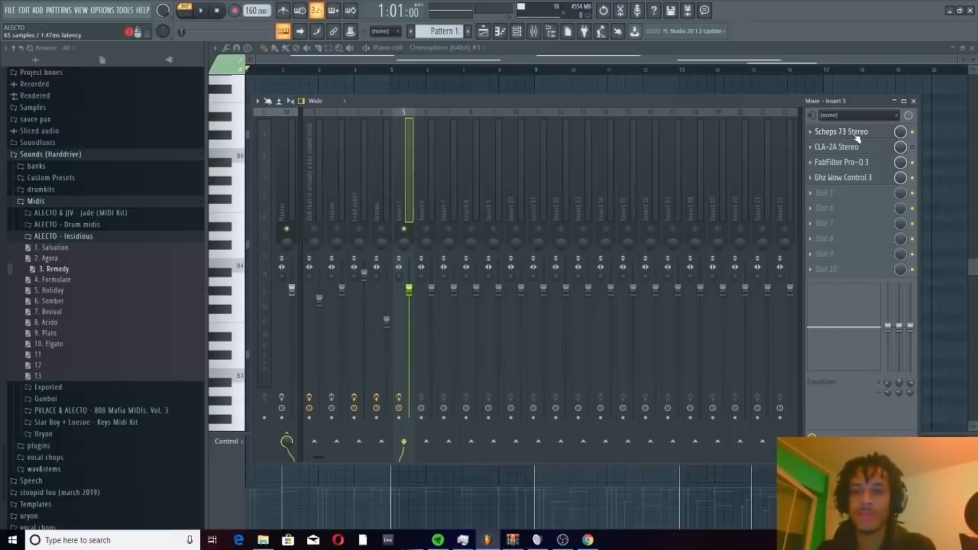
pyautogui.moveTo(662, 151); pyautogui.dragTo(626, 54)
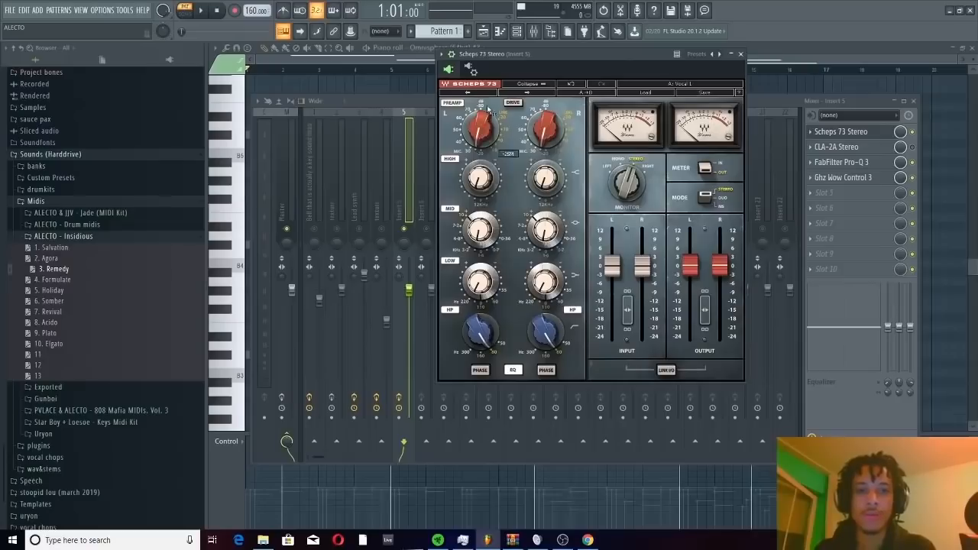
pyautogui.click(513, 103)
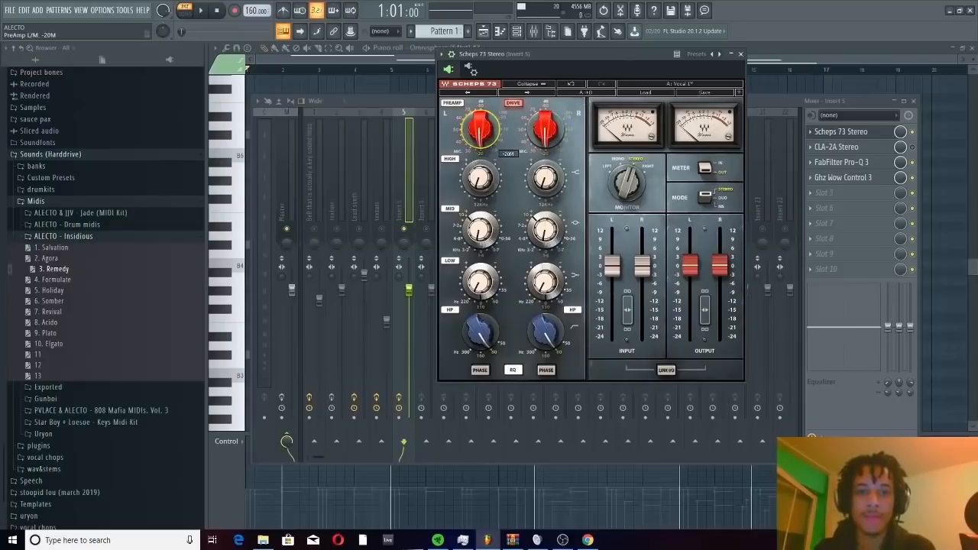
pyautogui.moveTo(480, 130); pyautogui.dragTo(480, 134)
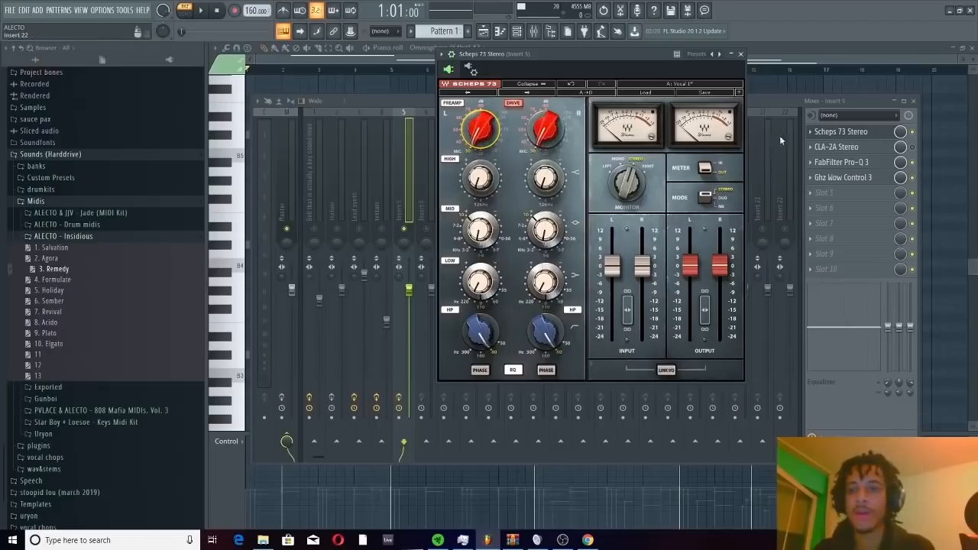
pyautogui.click(777, 95)
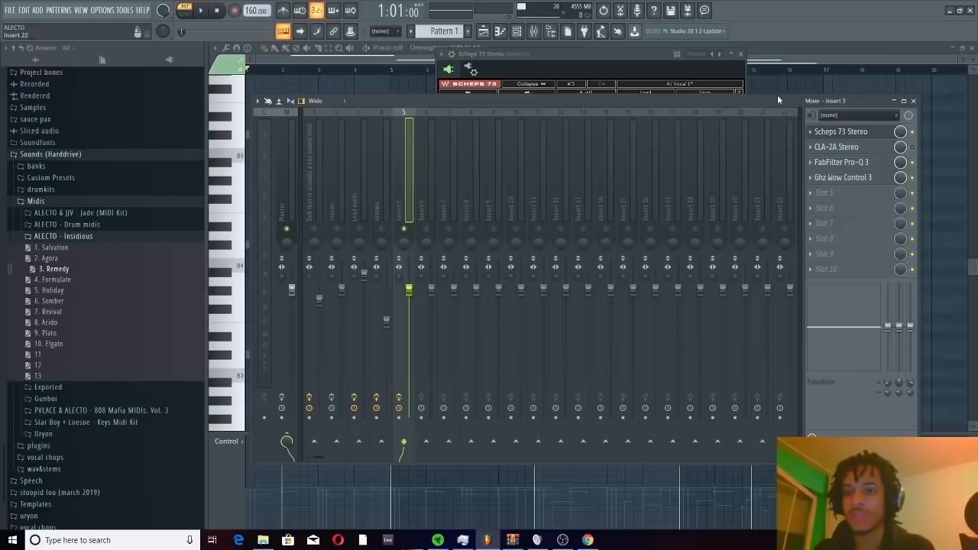
# Step: Review the FabFilter Pro-Q 3 and Wow Control 3 settings on Insert 5 and play that track soloed
pyautogui.click(841, 163)
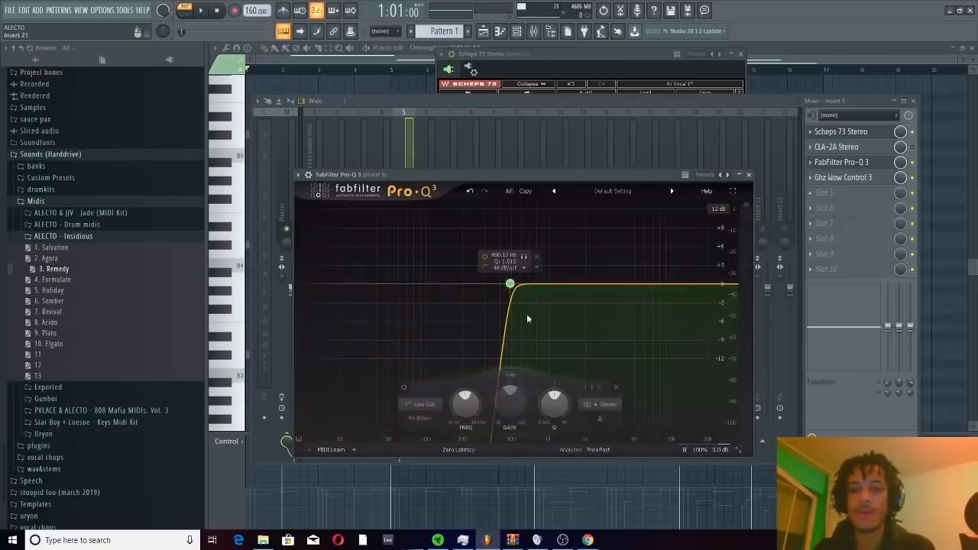
pyautogui.click(843, 178)
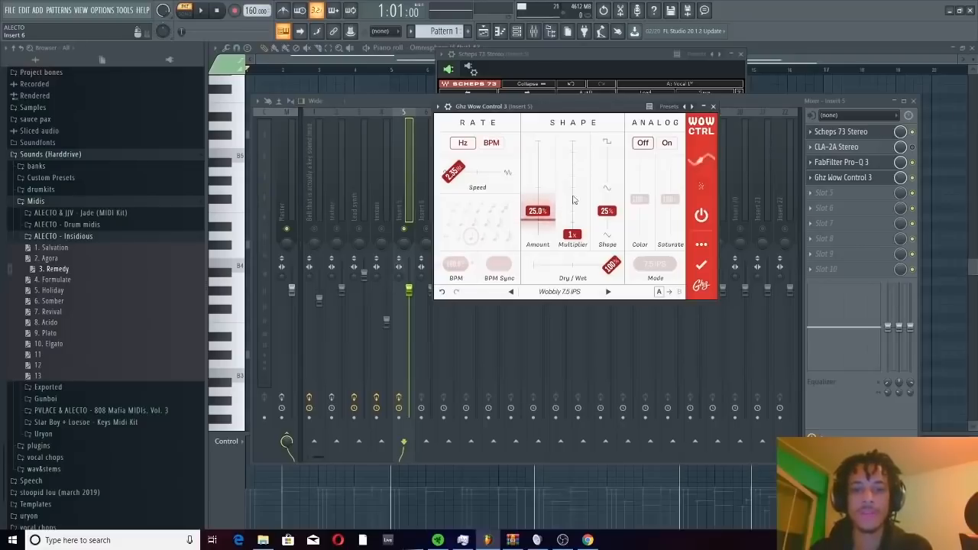
pyautogui.click(405, 231)
pyautogui.press('space')
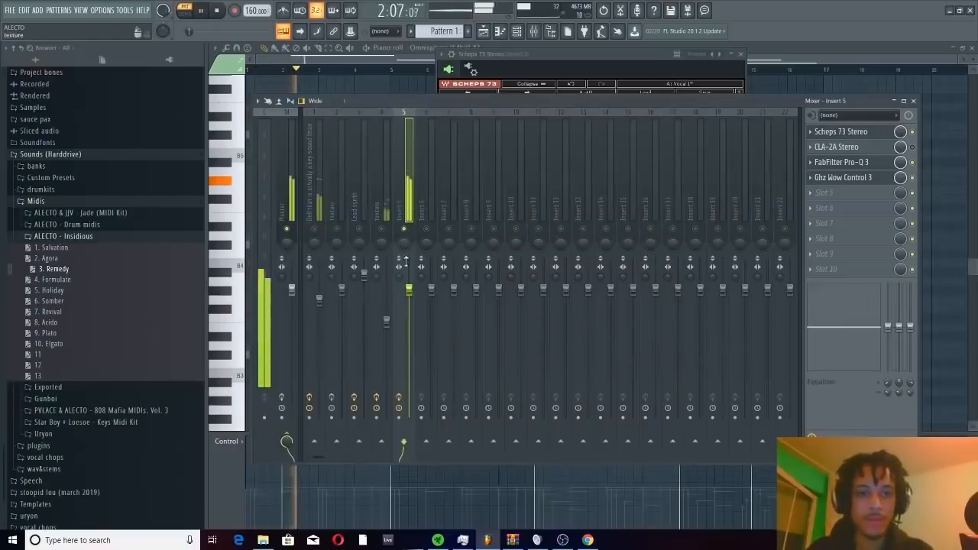
# Step: Lower the Insert 5 fader to near its minimum and fine-tune it against the full mix during playback
pyautogui.moveTo(408, 290); pyautogui.dragTo(412, 408)
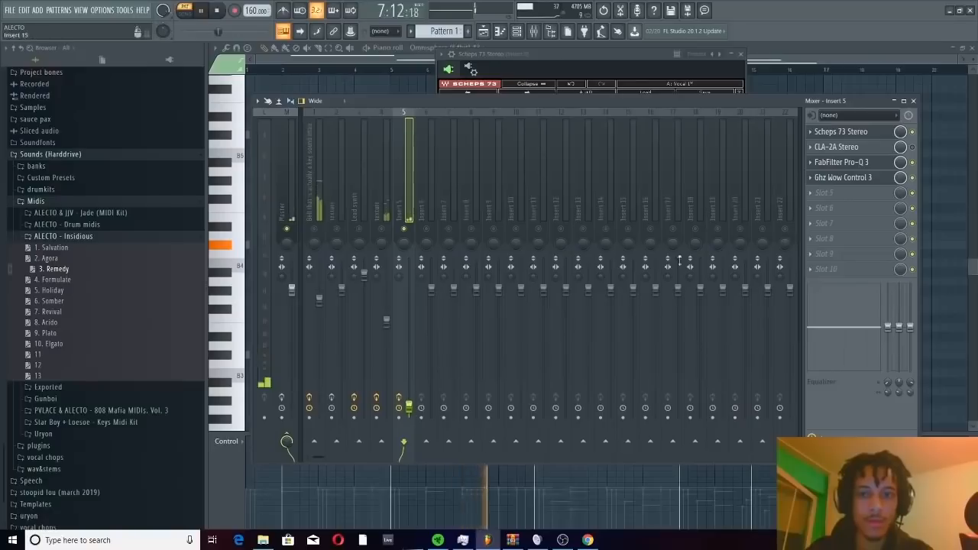
pyautogui.press('space')
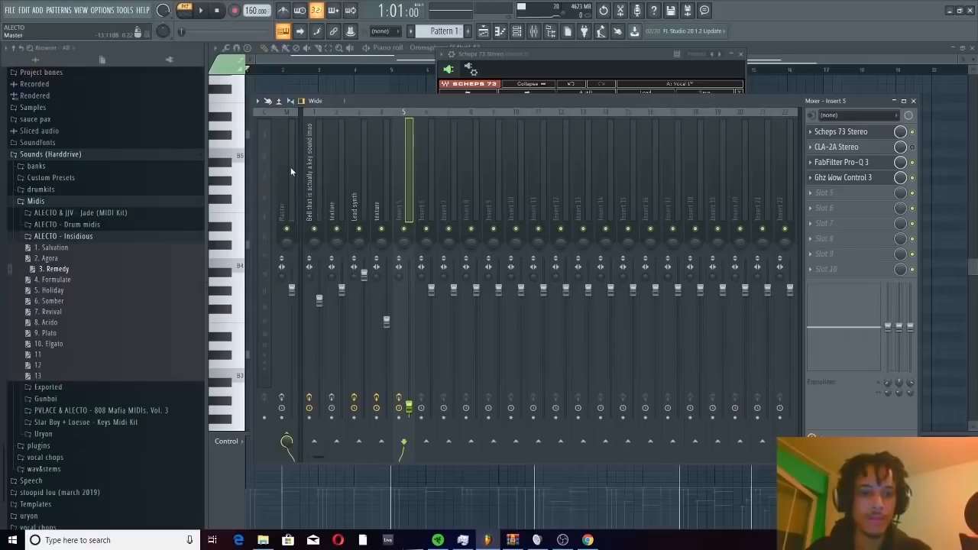
pyautogui.press('space')
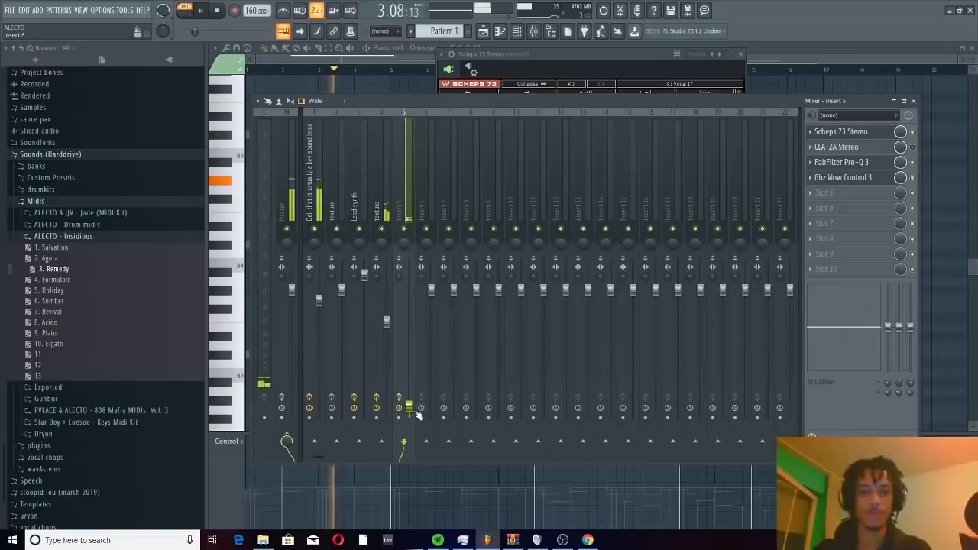
pyautogui.moveTo(409, 408); pyautogui.dragTo(410, 399)
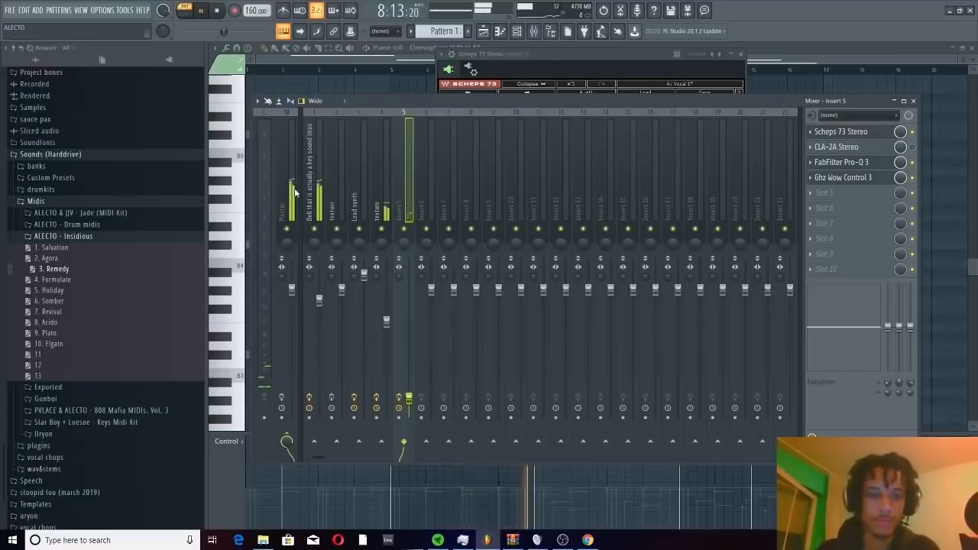
# Step: Set the Lead synth mixer level to about 107% (1.6 dB), select the Master track and stop playback
pyautogui.click(365, 277)
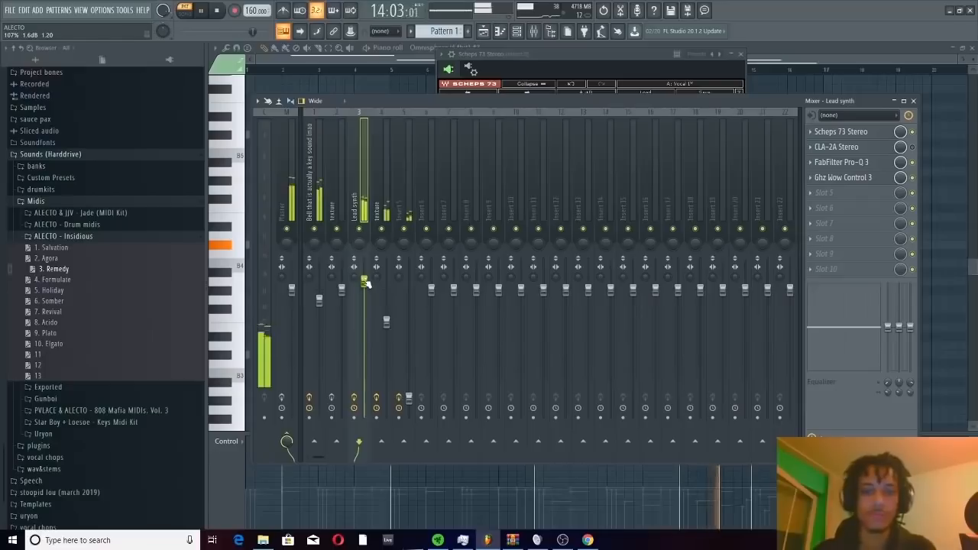
pyautogui.click(282, 197)
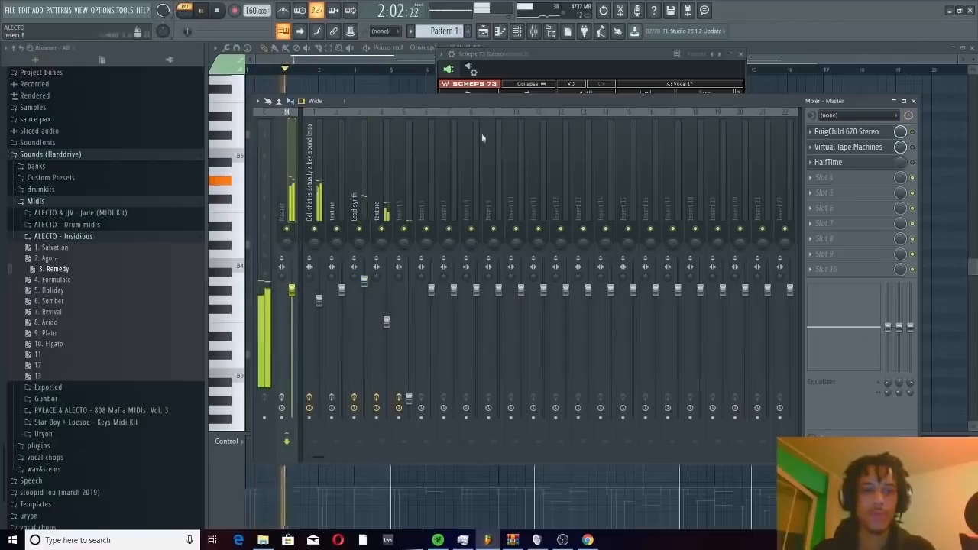
pyautogui.press('space')
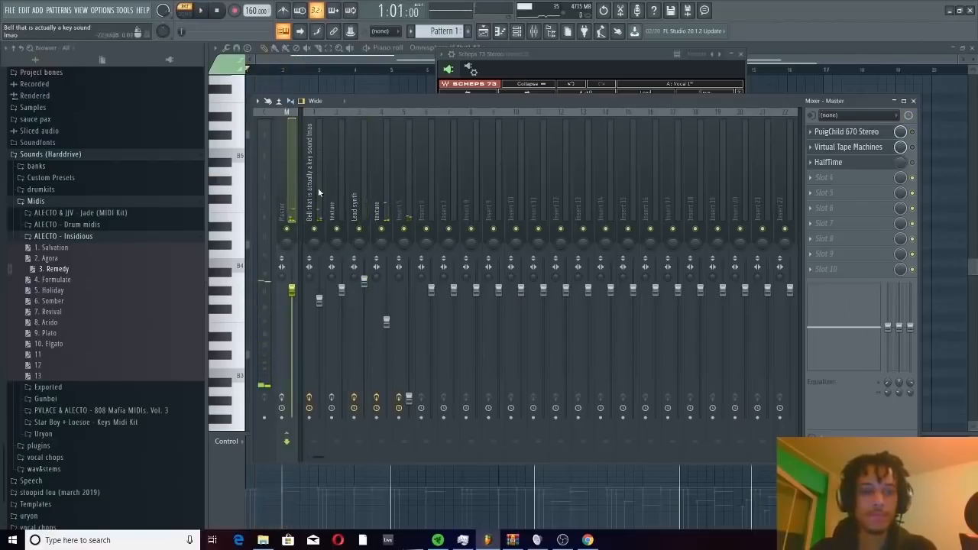
# Step: Load PrimalTap into slot 6 of the bell track and choose its Flangey Slappy preset
pyautogui.click(316, 184)
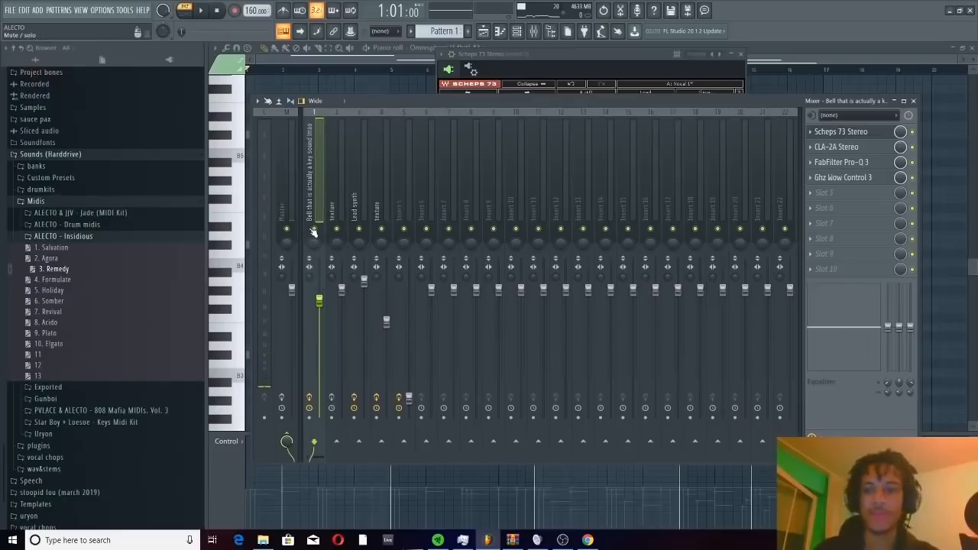
pyautogui.click(869, 212)
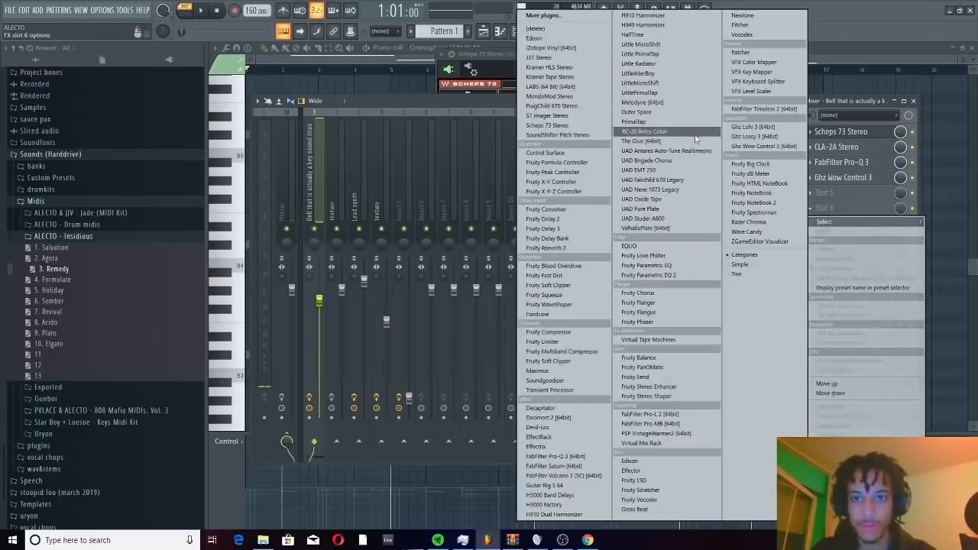
pyautogui.click(666, 125)
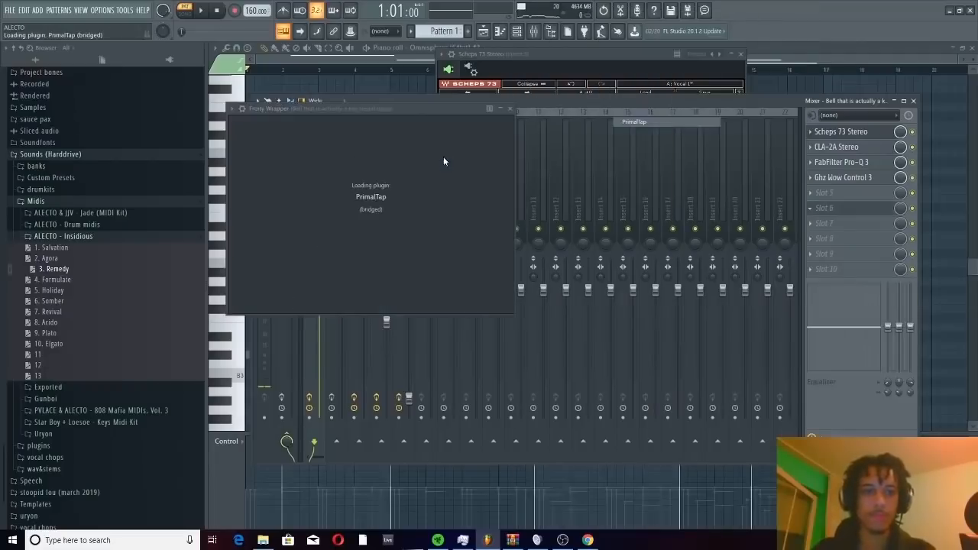
pyautogui.click(319, 125)
pyautogui.moveTo(317, 130)
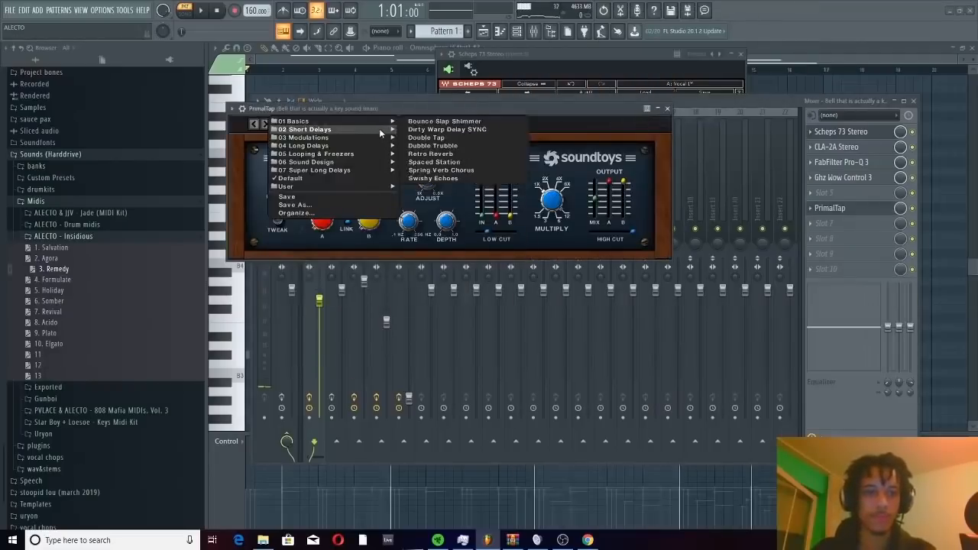
pyautogui.moveTo(361, 160)
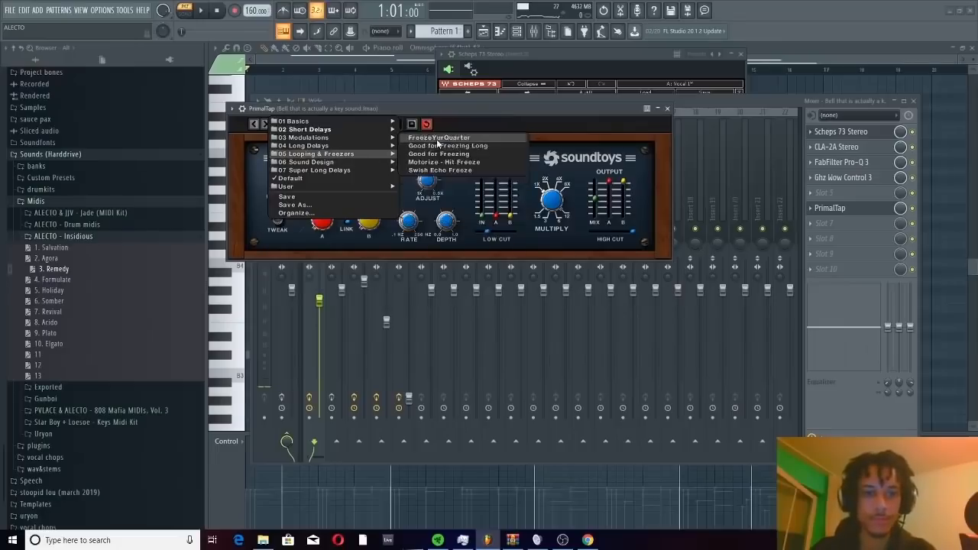
pyautogui.moveTo(379, 136)
pyautogui.click(428, 137)
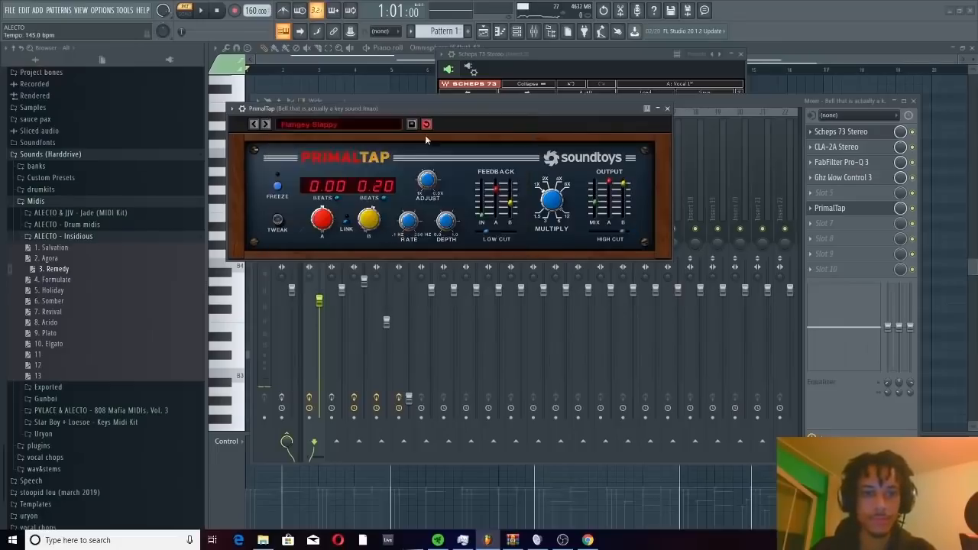
# Step: Audition the PrimalTap effect with the full melody and solo the bell track to hear it alone
pyautogui.press('space')
pyautogui.moveTo(397, 108); pyautogui.dragTo(536, 180)
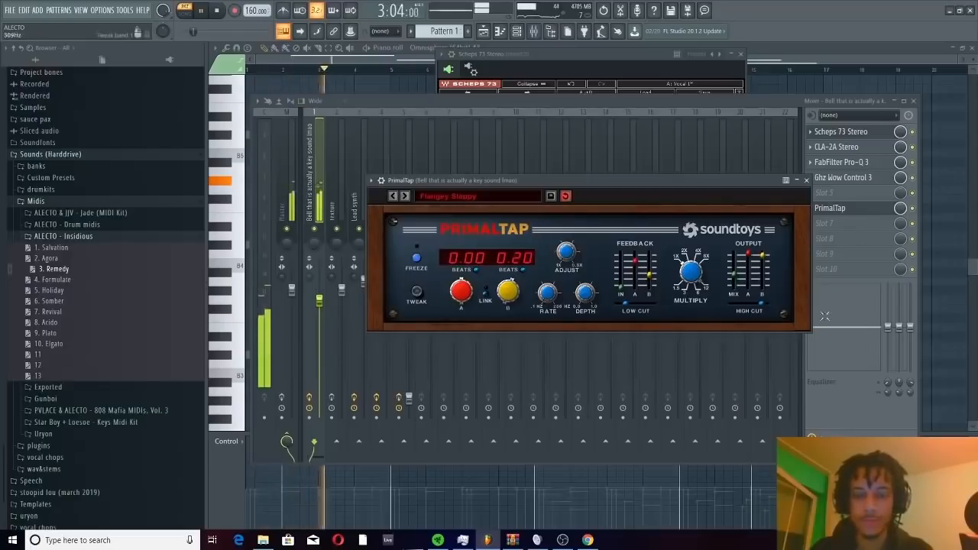
pyautogui.moveTo(576, 182); pyautogui.dragTo(549, 152)
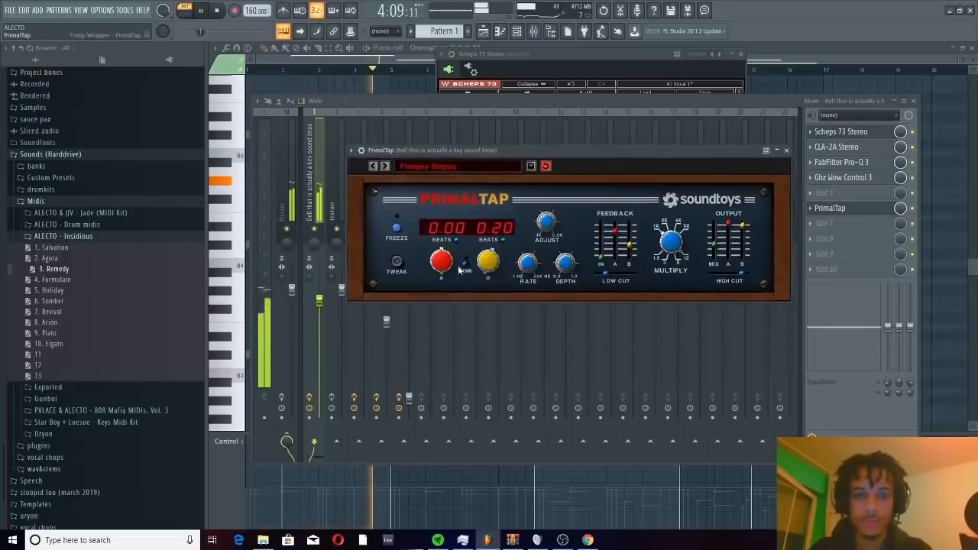
pyautogui.press('space')
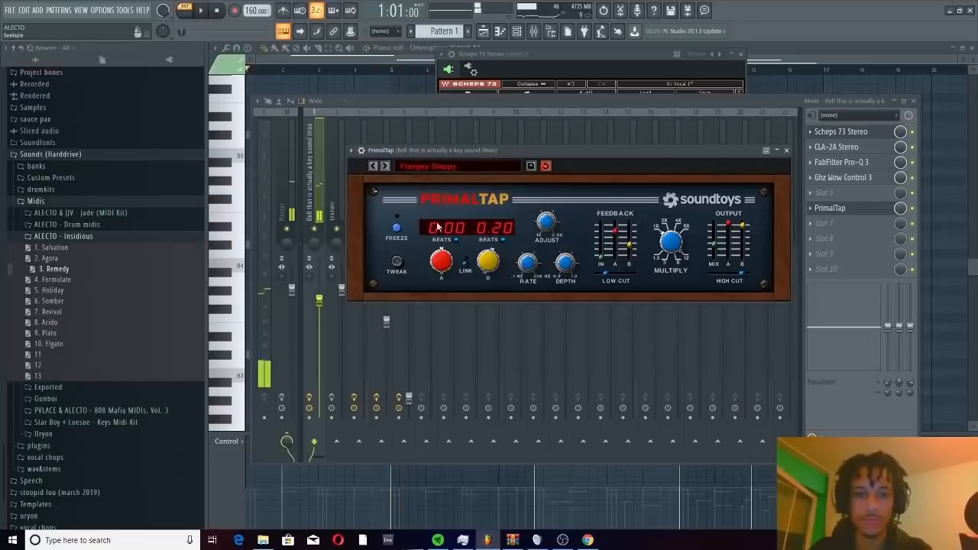
pyautogui.rightClick(314, 229)
pyautogui.press('space')
pyautogui.press('space')
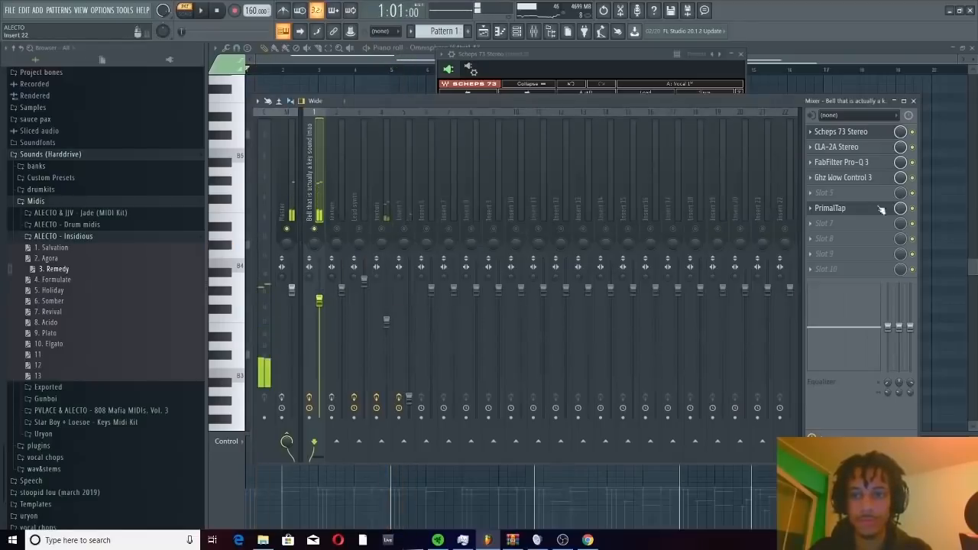
# Step: Audition other PrimalTap presets on the soloed bell track during playback and settle on Retro Guitar Delay
pyautogui.click(833, 208)
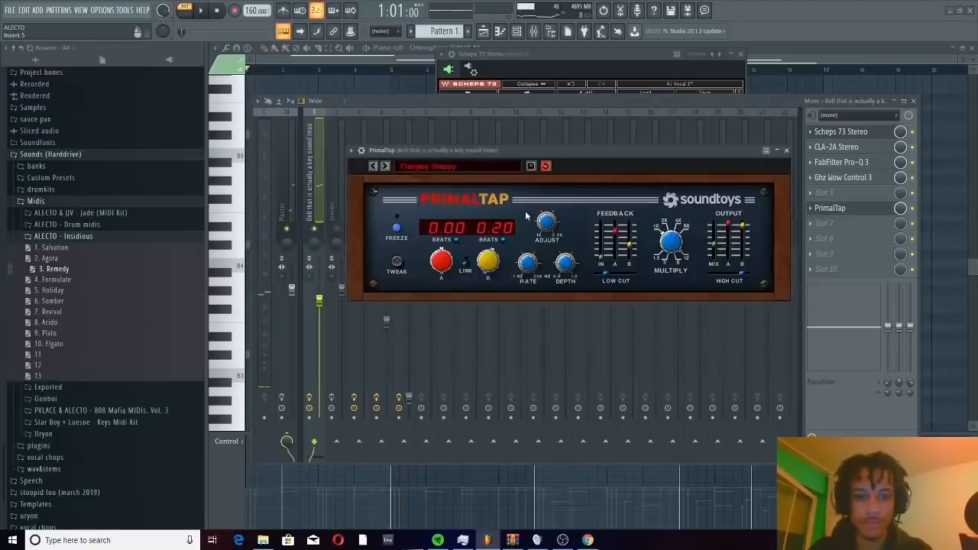
pyautogui.click(385, 167)
pyautogui.press('space')
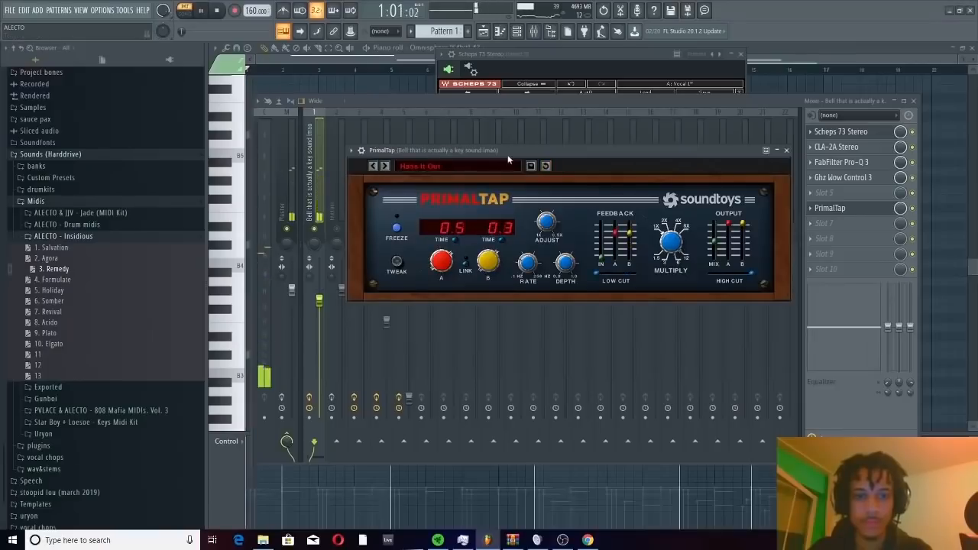
pyautogui.click(385, 167)
pyautogui.click(386, 167)
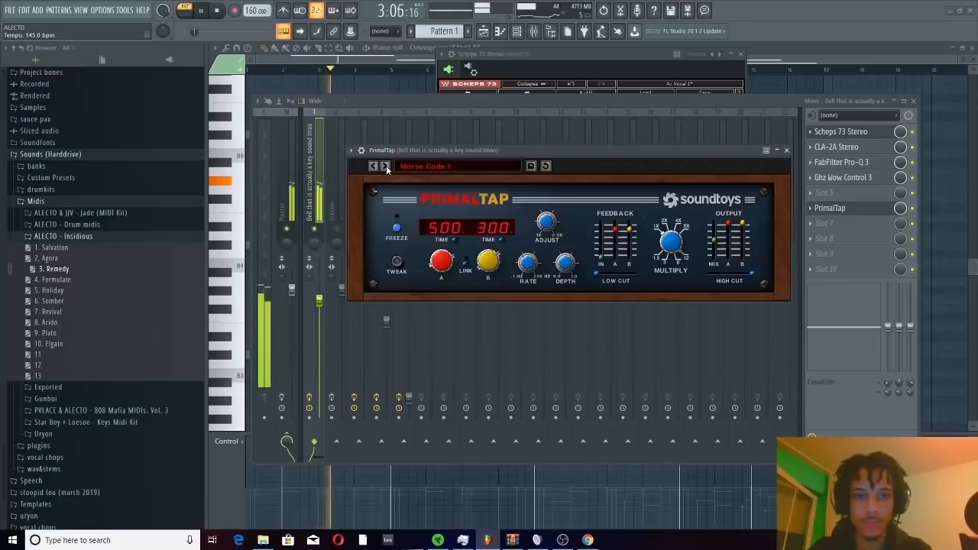
pyautogui.click(389, 166)
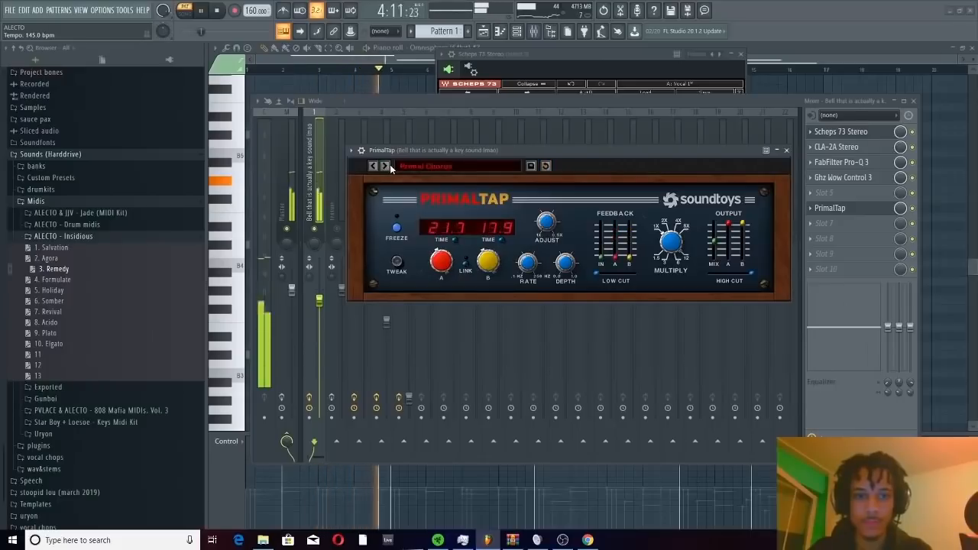
pyautogui.click(388, 166)
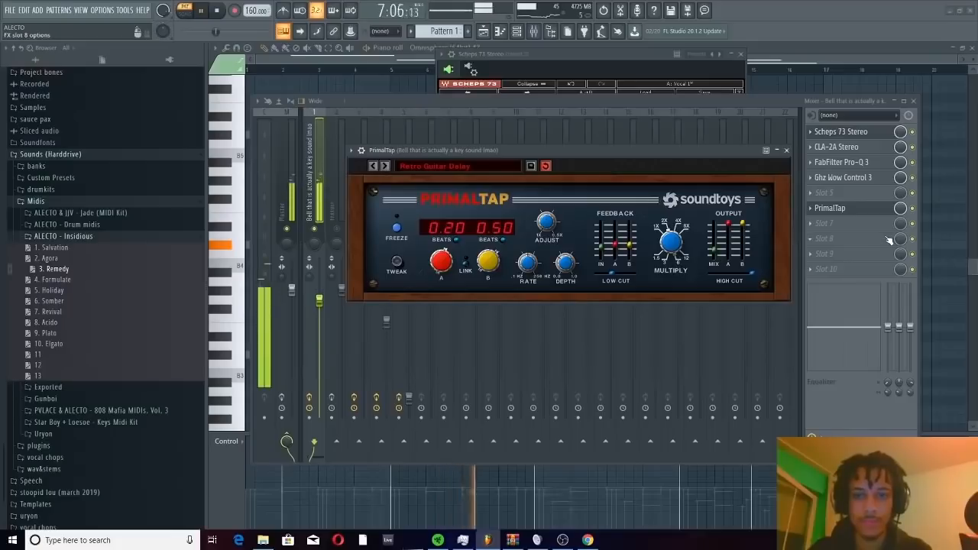
pyautogui.click(216, 13)
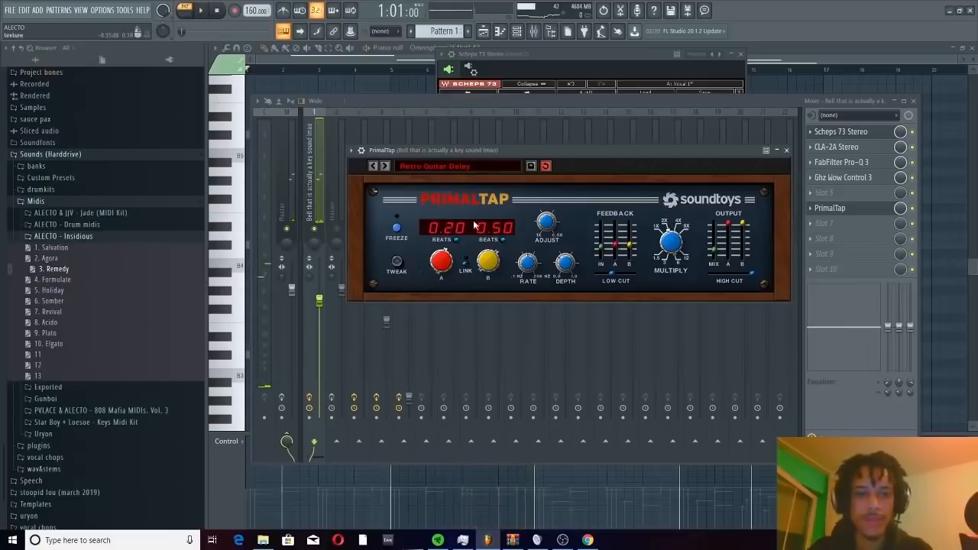
# Step: Lower the PrimalTap mix level on the bell track to about 21% and play it with all tracks unsoloed
pyautogui.click(780, 150)
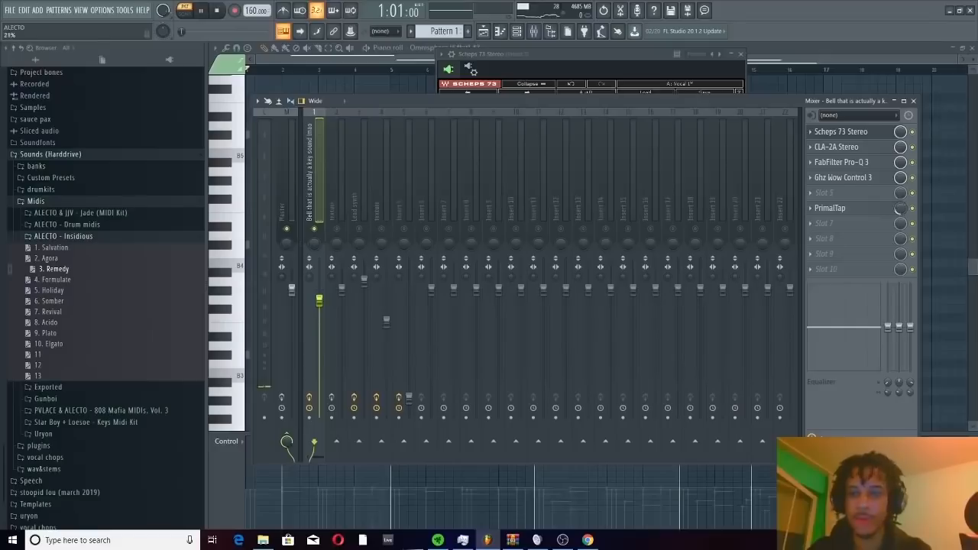
pyautogui.press('space')
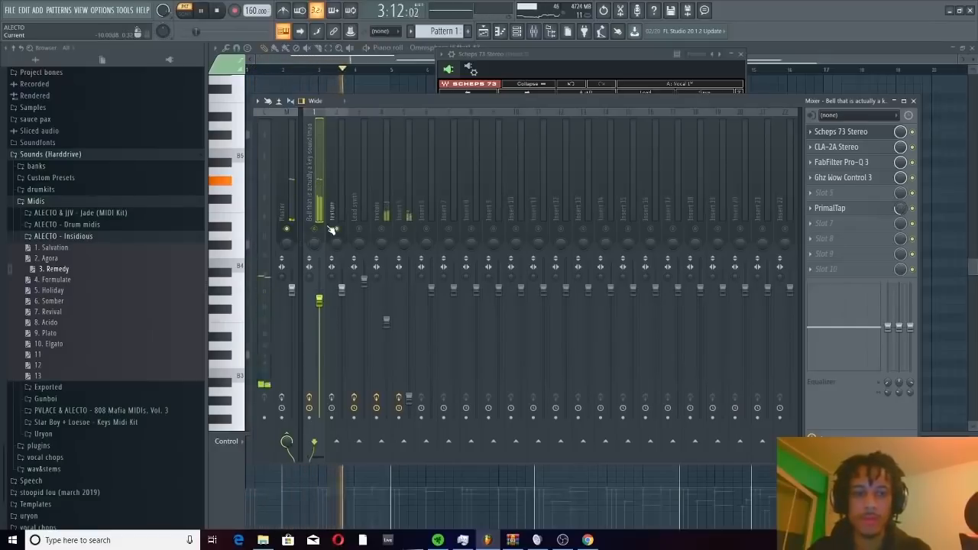
pyautogui.click(291, 195)
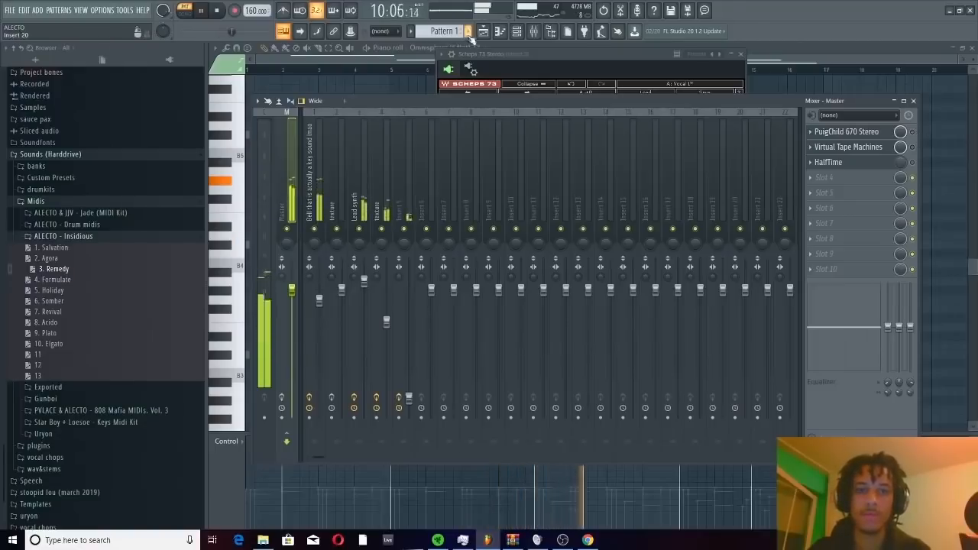
# Step: Add a Kontakt channel and load the Trinity Keys (Source) custom preset, playing the melody notes through mixer track 1
pyautogui.click(517, 31)
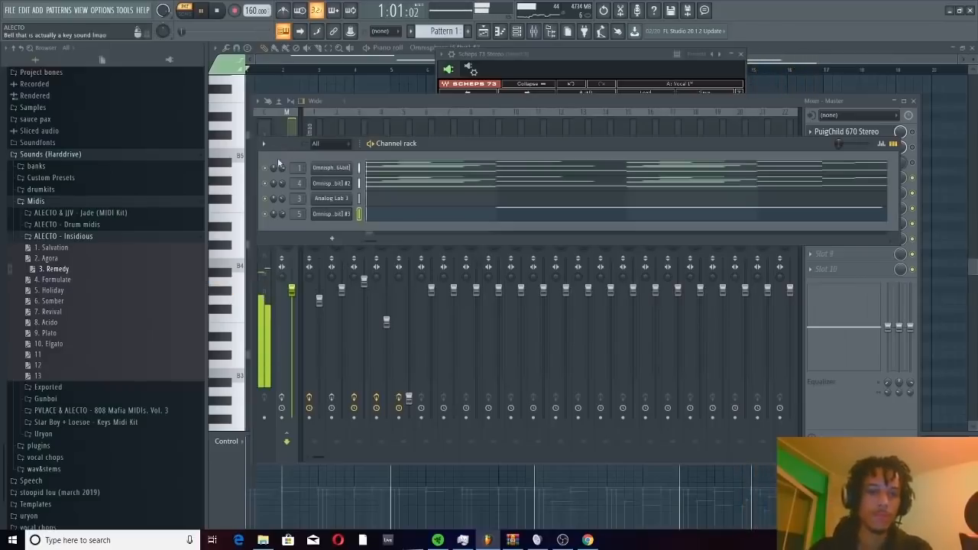
pyautogui.press('space')
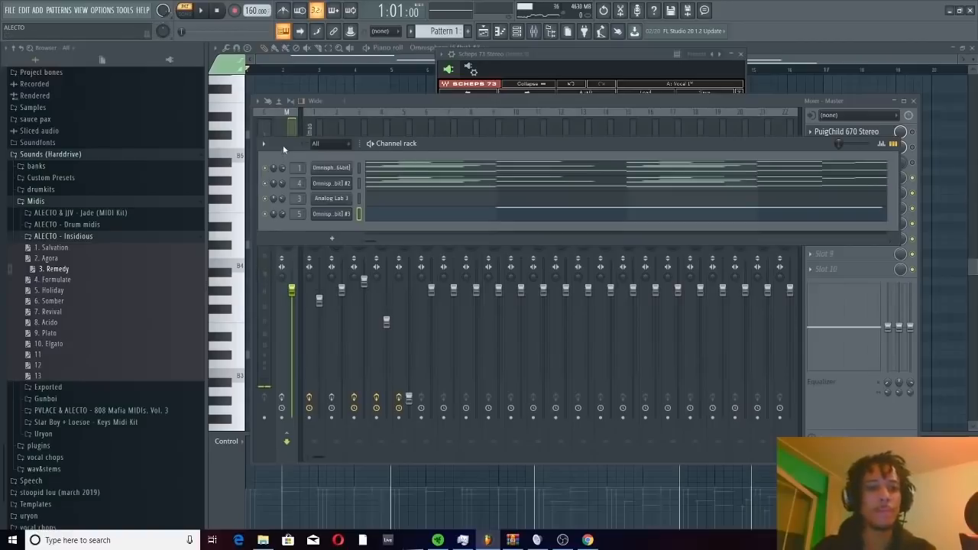
pyautogui.moveTo(283, 145); pyautogui.dragTo(284, 165)
pyautogui.click(42, 11)
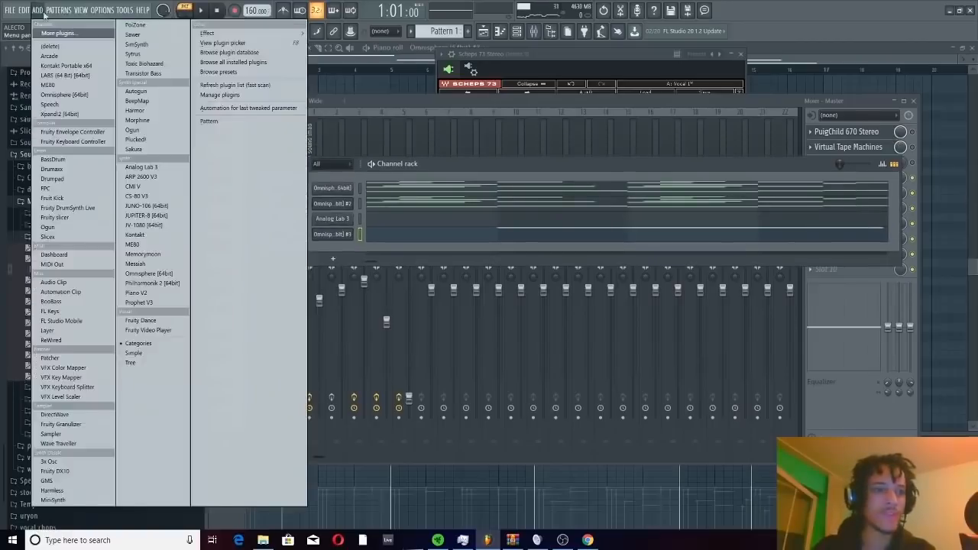
pyautogui.moveTo(42, 9)
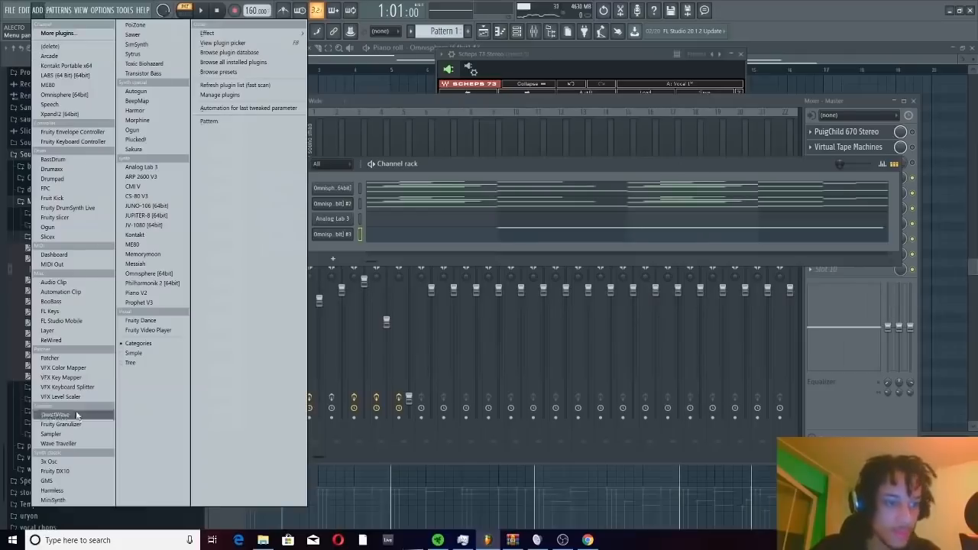
pyautogui.click(66, 65)
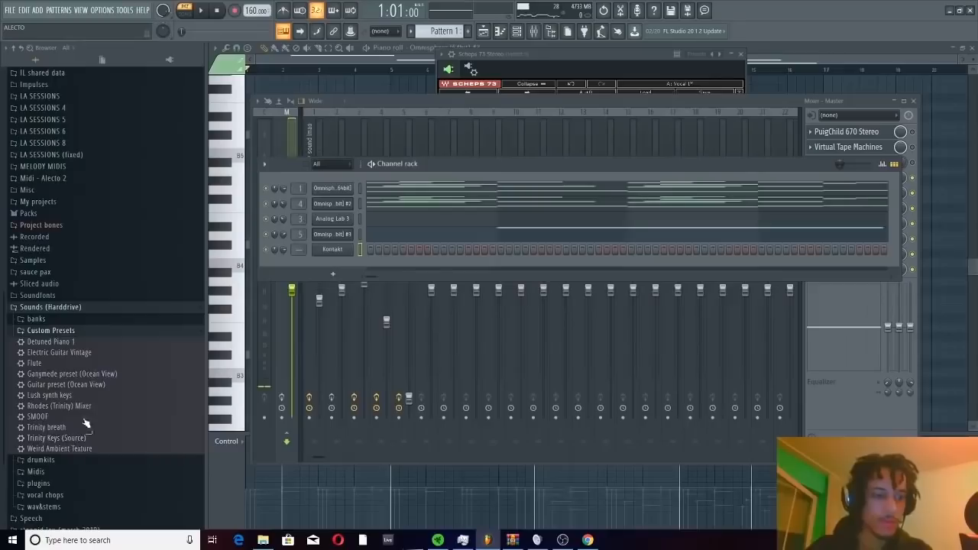
pyautogui.moveTo(76, 438); pyautogui.dragTo(332, 249)
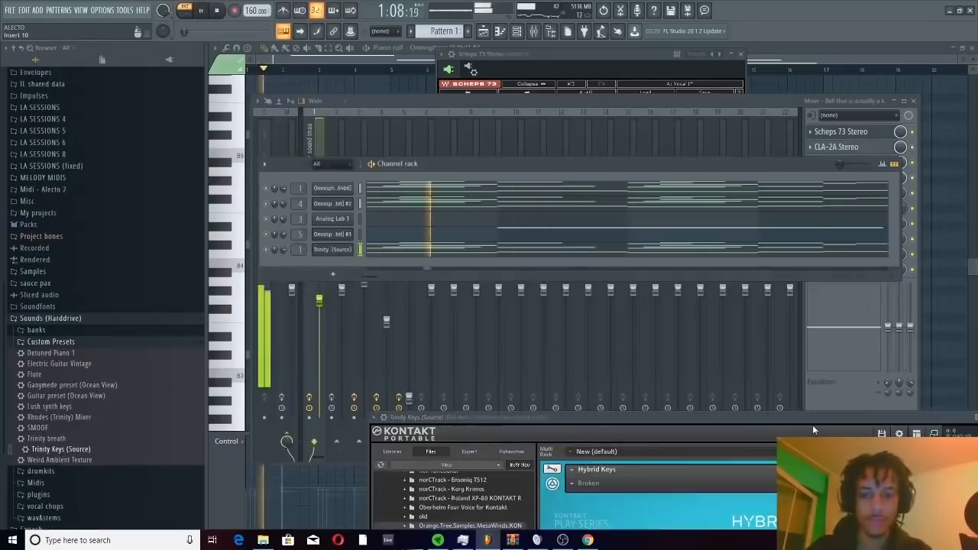
# Step: Close the Kontakt window, set the Trinity Keys channel volume to about 57% and listen to it in the full mix
pyautogui.moveTo(791, 421); pyautogui.dragTo(667, 449)
pyautogui.click(332, 250)
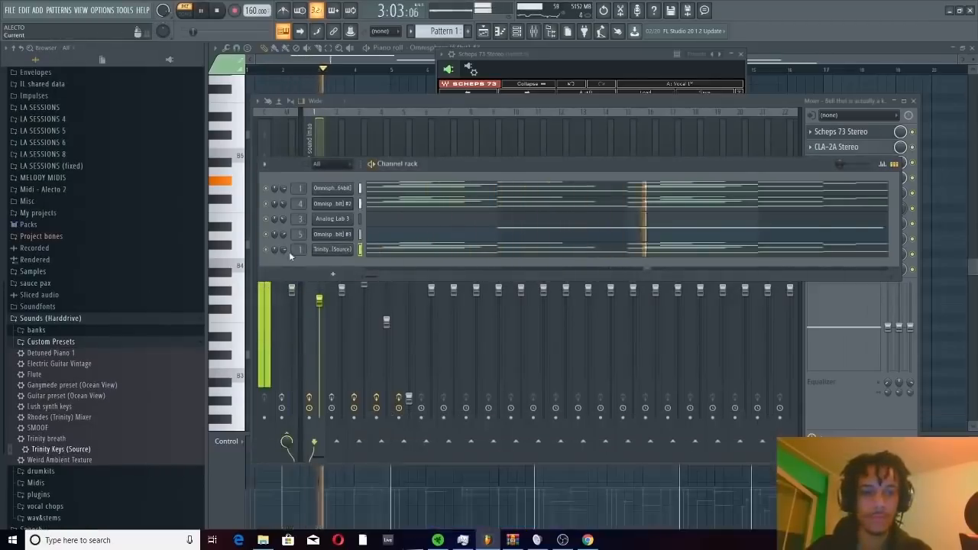
pyautogui.moveTo(284, 250); pyautogui.dragTo(284, 251)
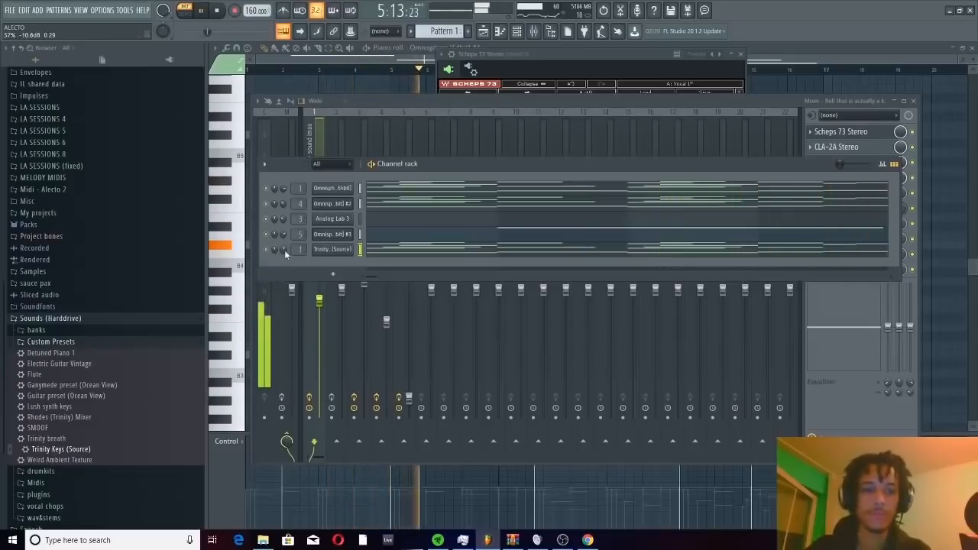
pyautogui.click(283, 153)
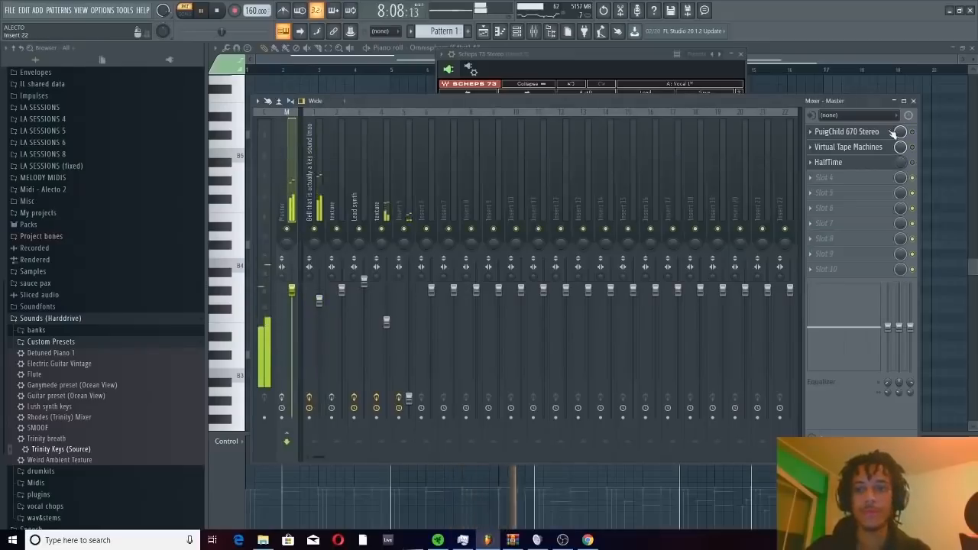
# Step: Replace the Kontakt Portable x64 channel on mixer track 3 with a new Omnisphere instance and position its window
pyautogui.click(516, 31)
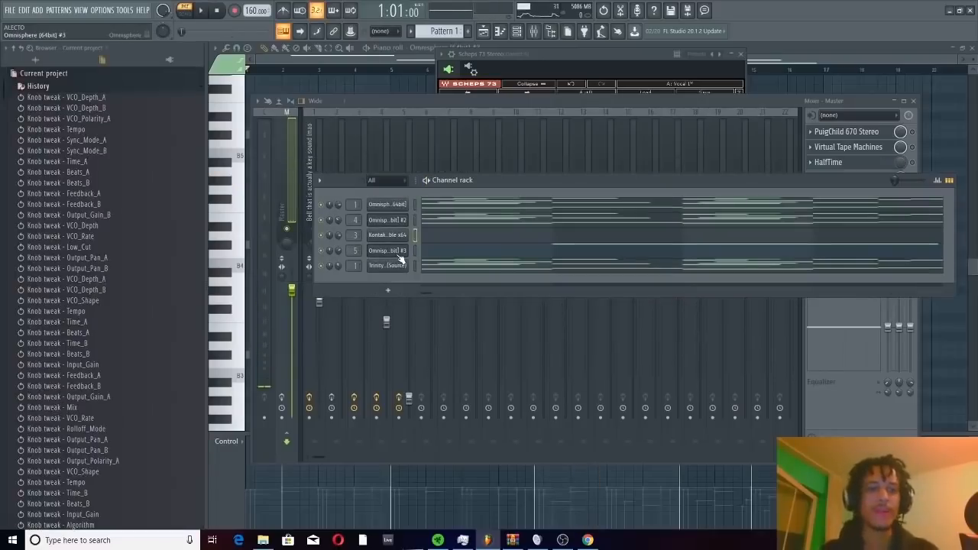
pyautogui.rightClick(395, 239)
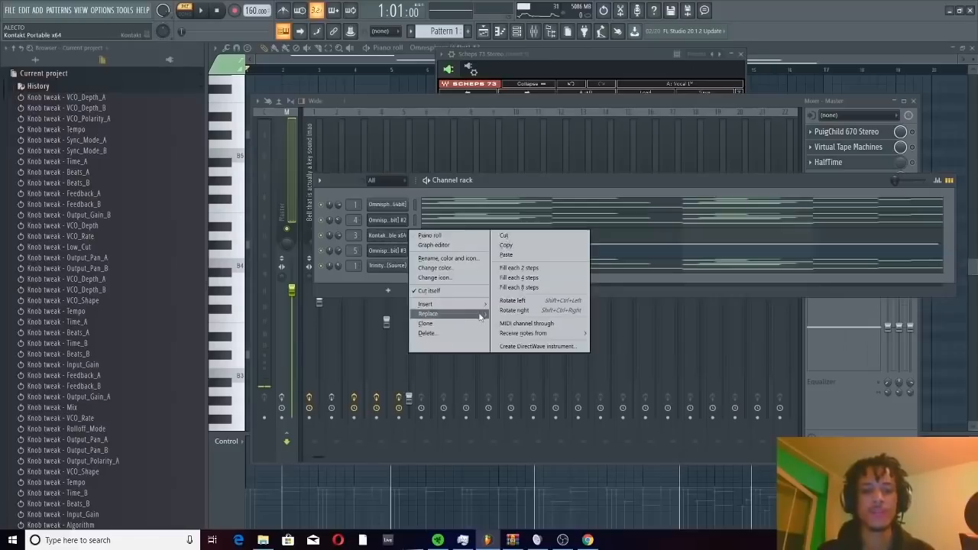
pyautogui.moveTo(431, 314)
pyautogui.click(524, 90)
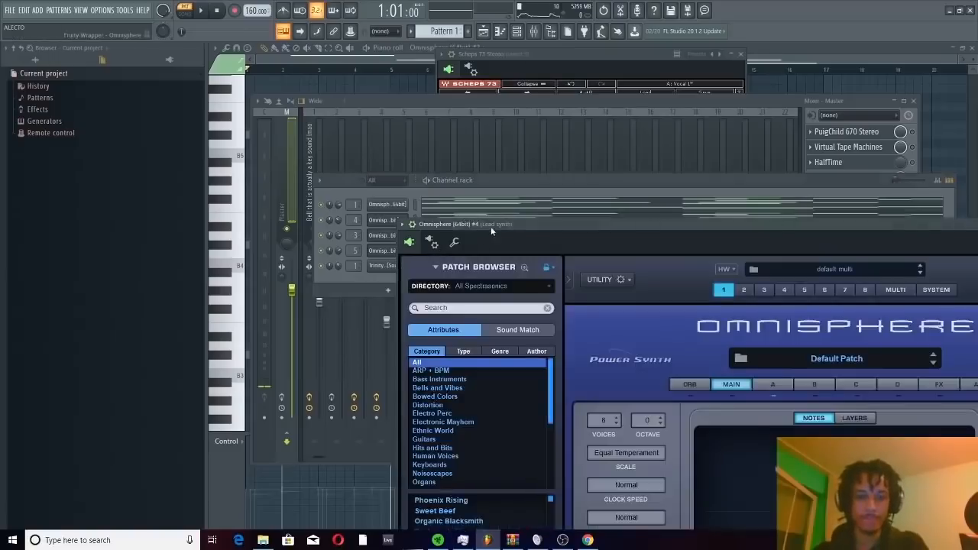
pyautogui.moveTo(490, 227); pyautogui.dragTo(475, 94)
# Step: Load the Bell - White Roses patch from Omnisphere's Sharing directory, category ALECTO - SYZYGY, and play it with the melody
pyautogui.click(460, 155)
pyautogui.click(463, 307)
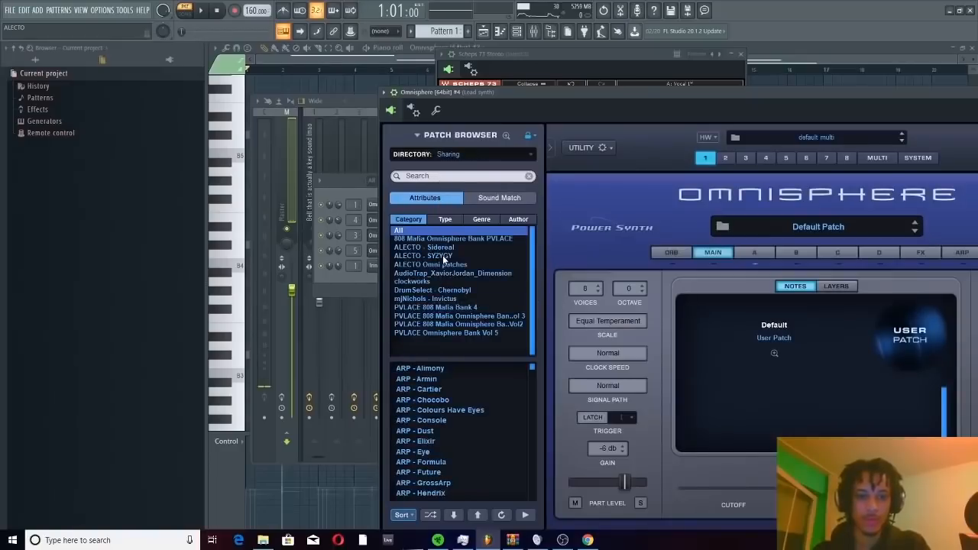
pyautogui.click(444, 257)
pyautogui.scroll(-3, 453, 441)
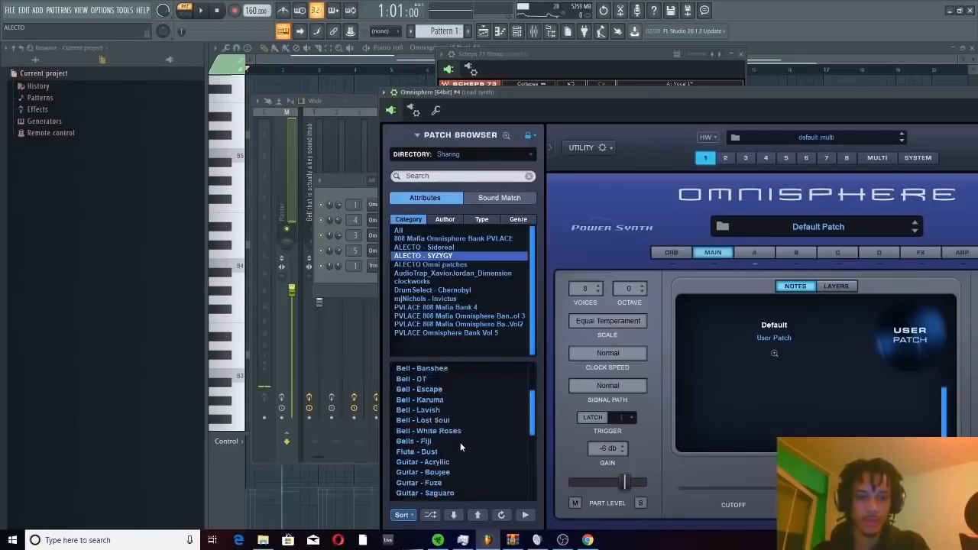
pyautogui.click(454, 452)
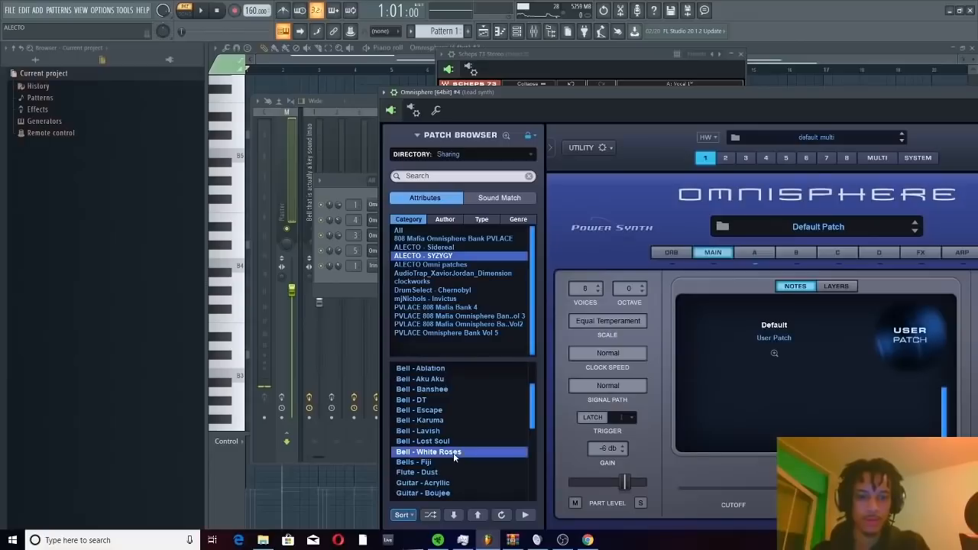
pyautogui.click(343, 285)
pyautogui.press('space')
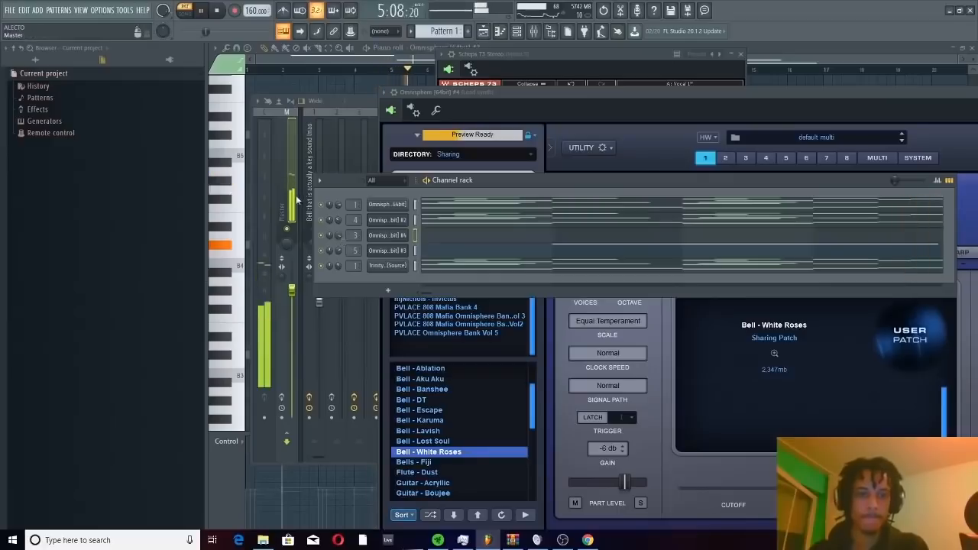
# Step: Lower the Lead synth fader well below the texture track's level, raise the Insert 5 fader slightly and stop playback
pyautogui.click(284, 176)
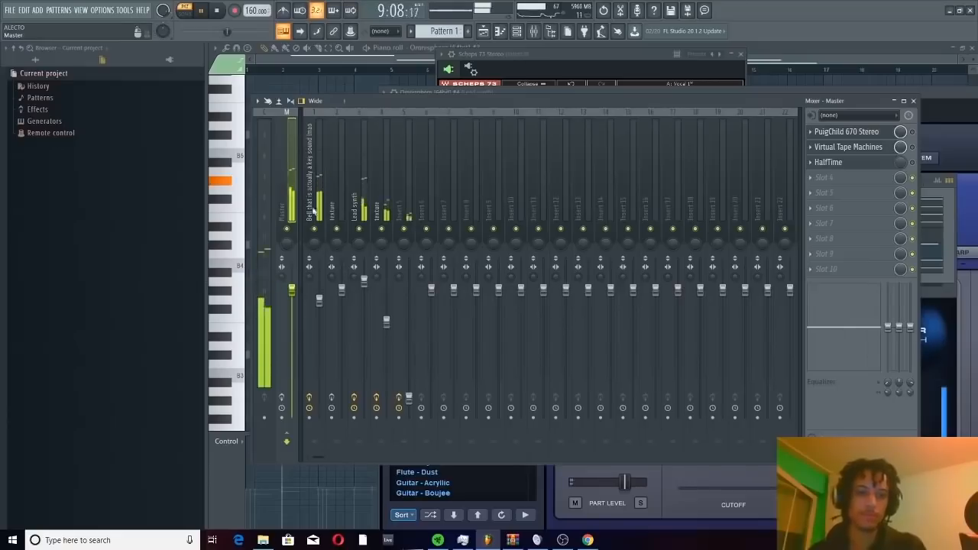
pyautogui.moveTo(364, 280); pyautogui.dragTo(368, 318)
pyautogui.click(291, 200)
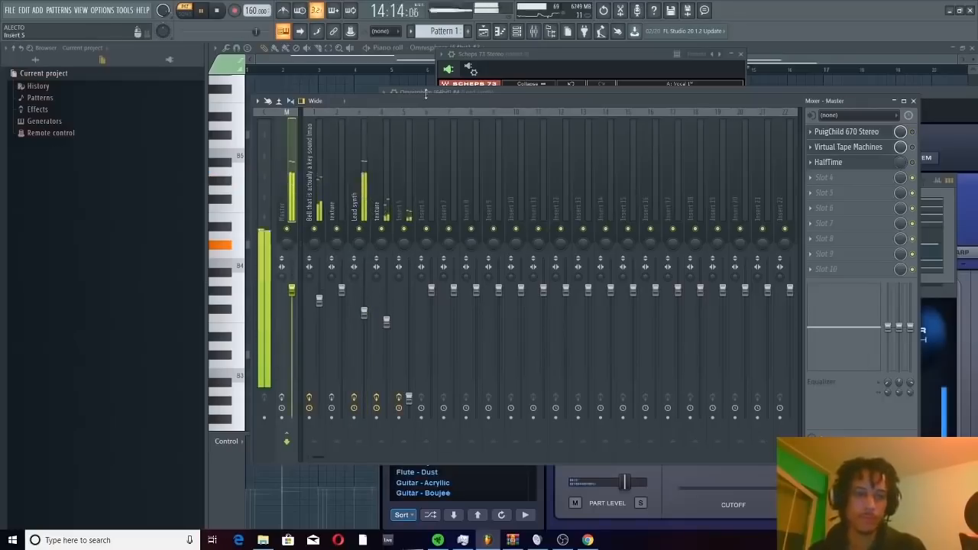
pyautogui.click(363, 315)
pyautogui.moveTo(364, 314); pyautogui.dragTo(367, 341)
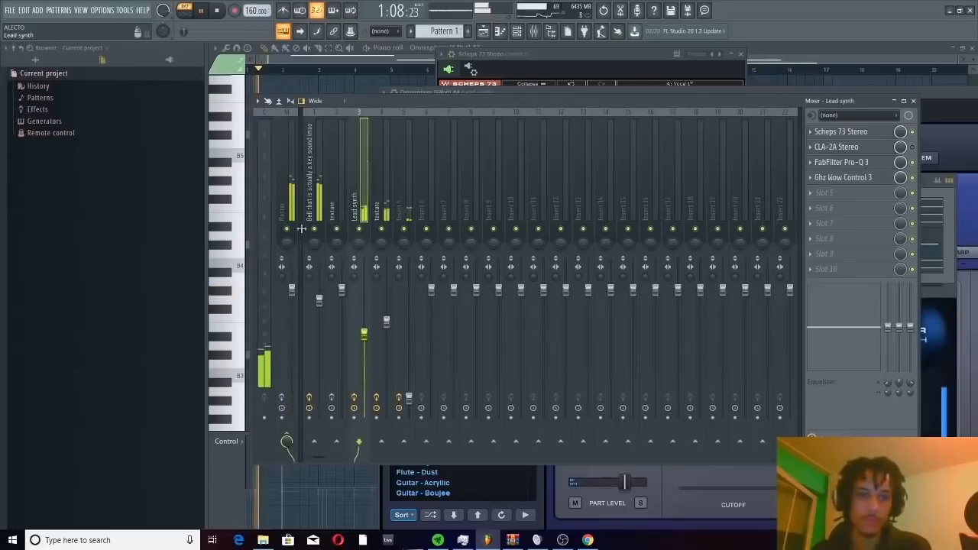
pyautogui.moveTo(417, 398); pyautogui.dragTo(417, 383)
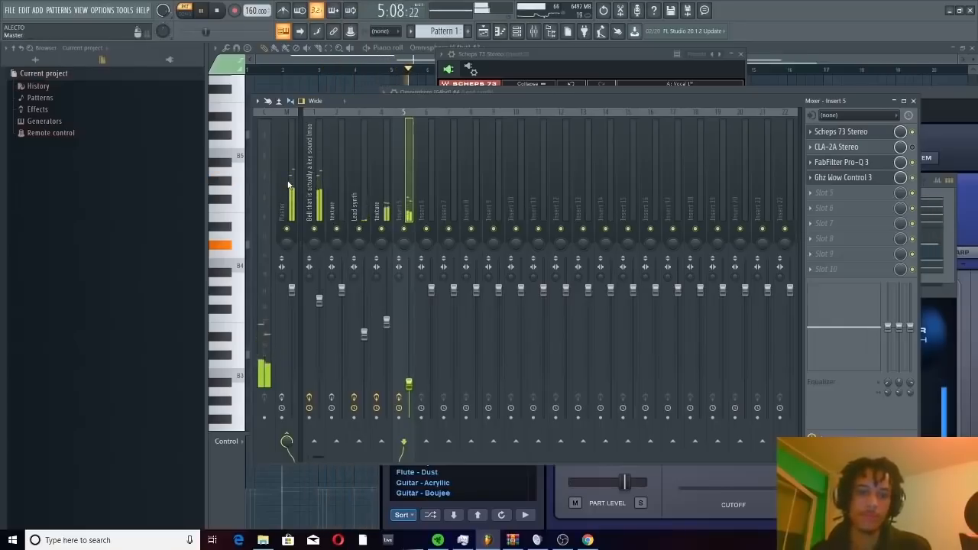
pyautogui.press('space')
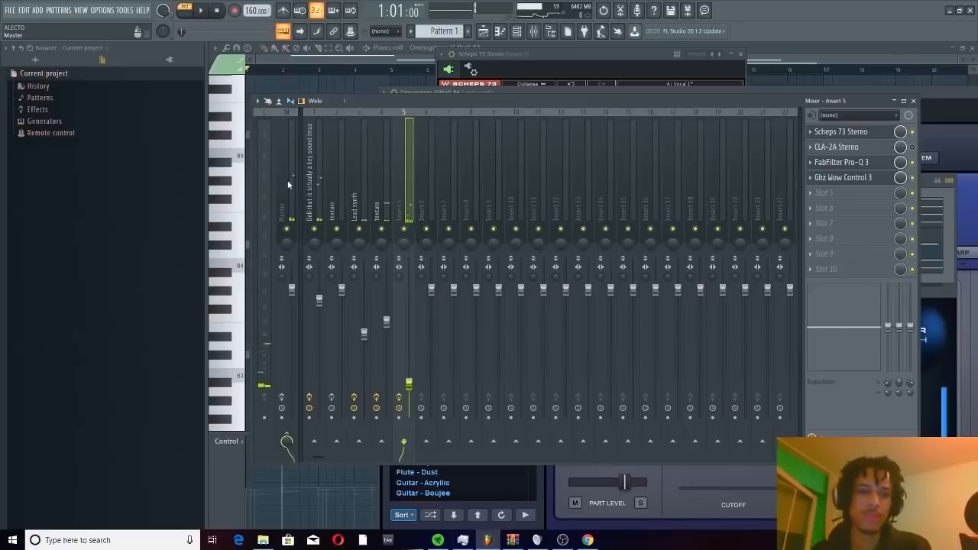
# Step: Enable PuigChild 670 Stereo on the Master track with the Lavine Vintage Mastering Glue preset and audition it
pyautogui.click(288, 185)
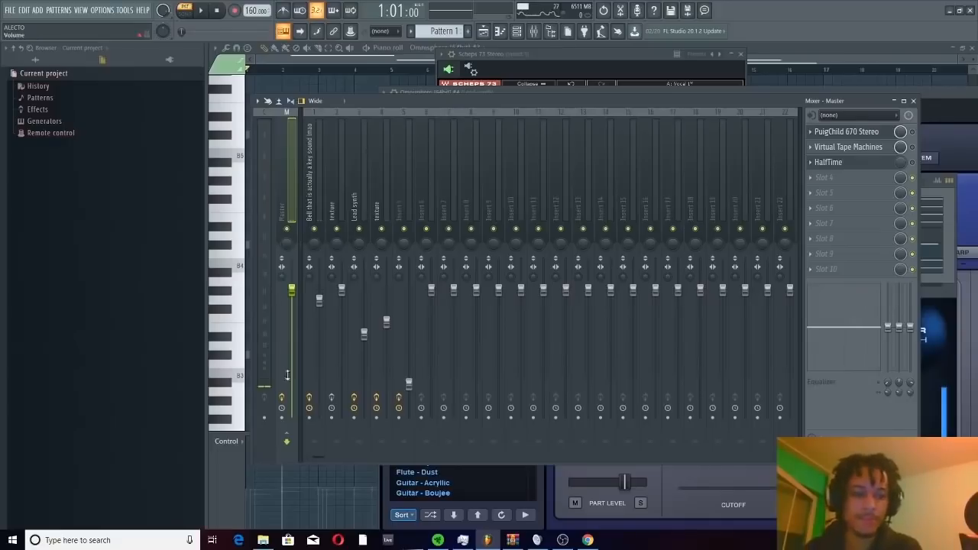
pyautogui.click(847, 133)
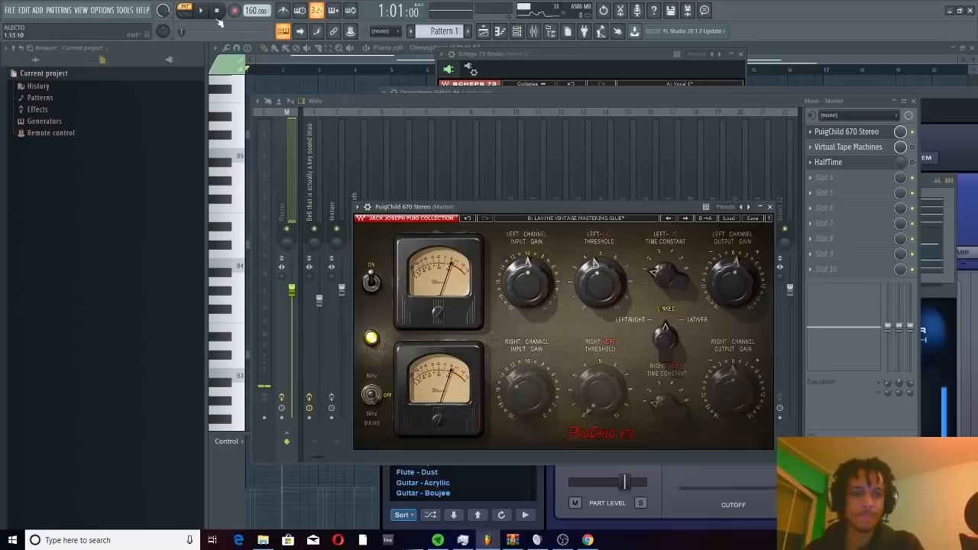
pyautogui.press('space')
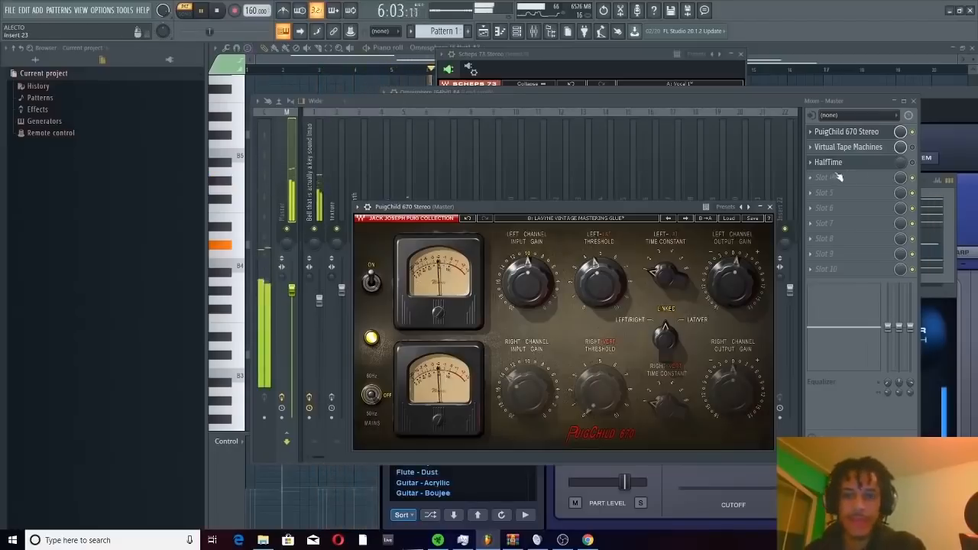
pyautogui.click(217, 11)
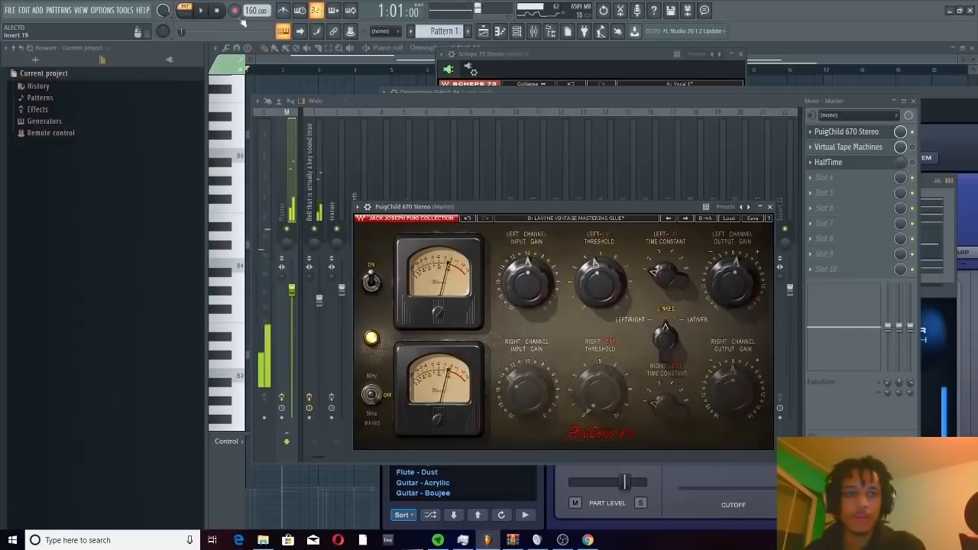
# Step: Enable Virtual Tape Machines on the Master with +3.02 dB input and -3.02 dB output gain, and audition it in the mix
pyautogui.click(912, 146)
pyautogui.click(856, 147)
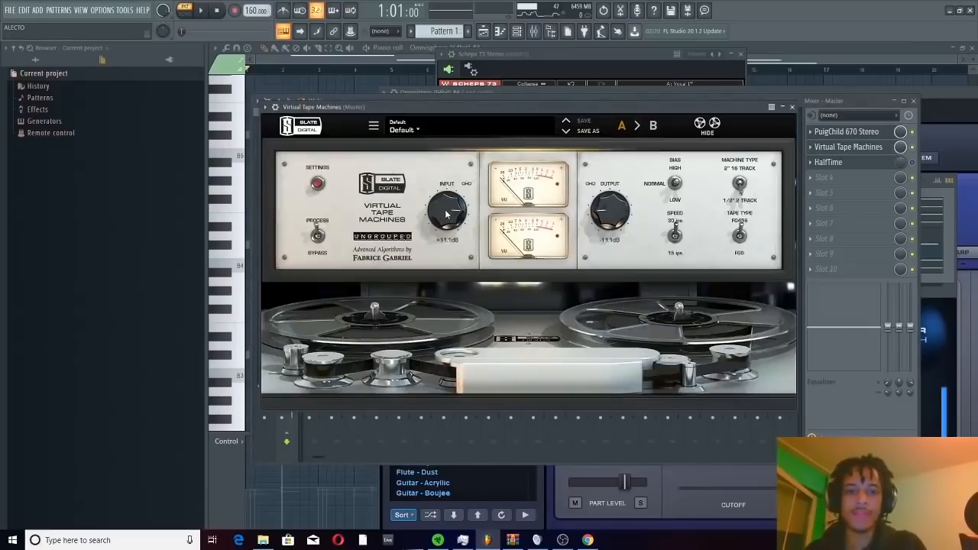
pyautogui.moveTo(448, 212); pyautogui.dragTo(459, 199)
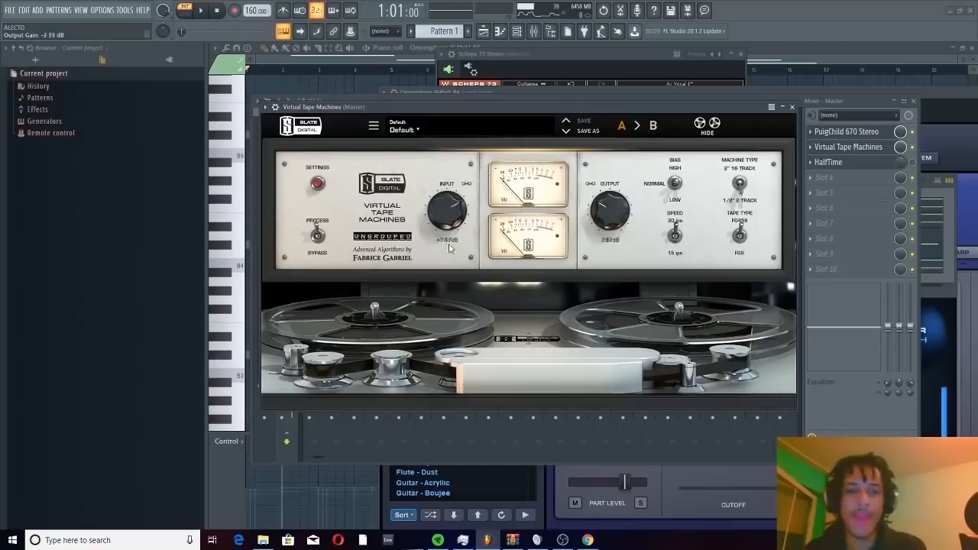
pyautogui.moveTo(451, 247); pyautogui.dragTo(450, 214)
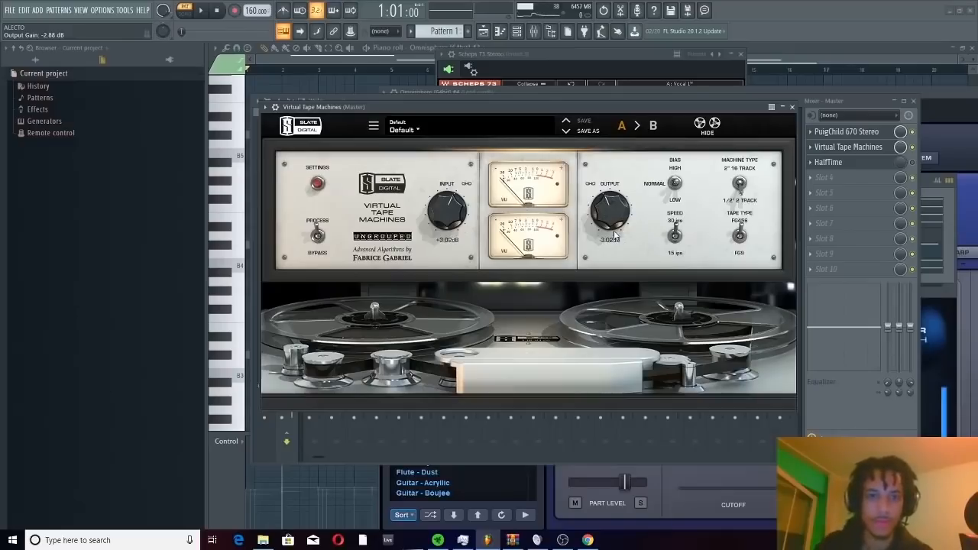
pyautogui.press('space')
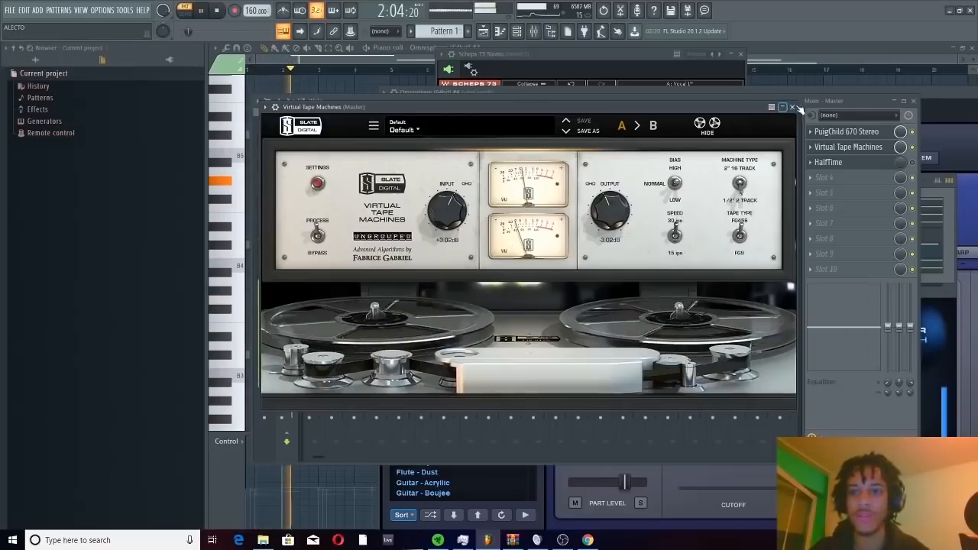
pyautogui.click(783, 107)
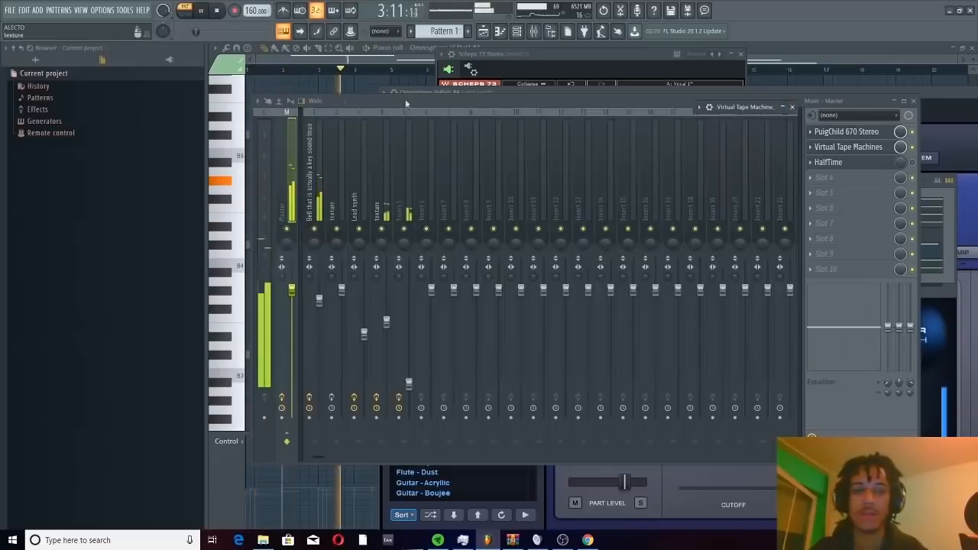
pyautogui.click(287, 191)
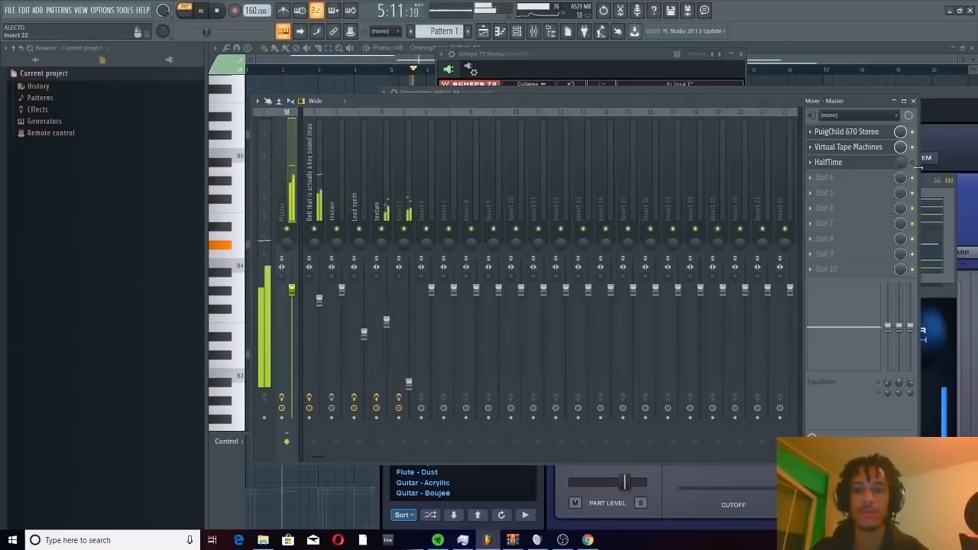